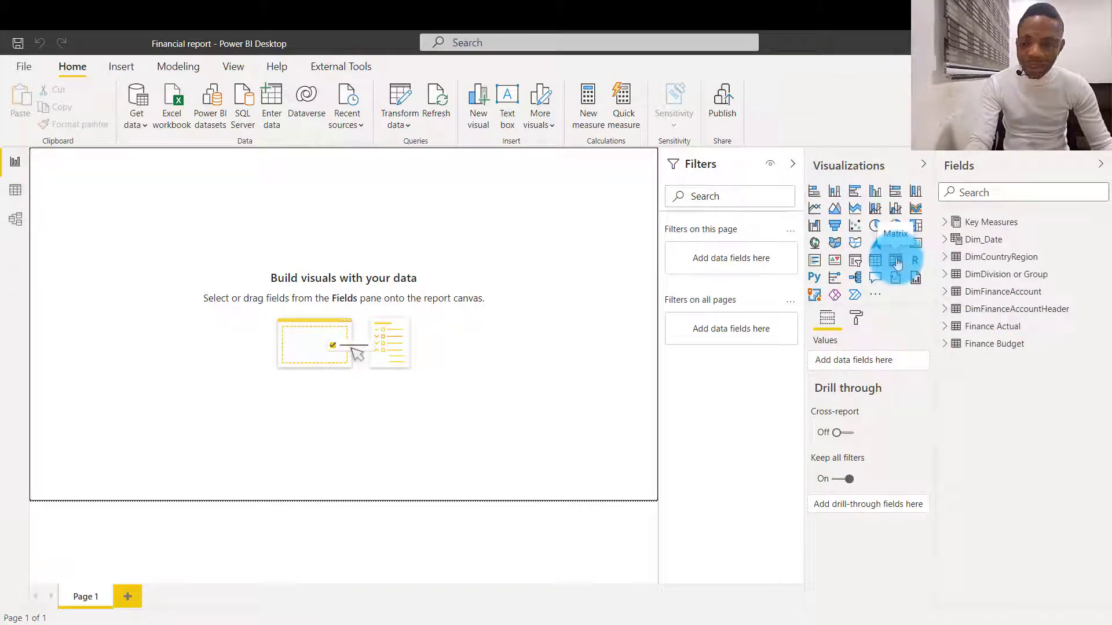
# Add a matrix visual to the report page, shift it slightly inward from the corner and enlarge it to about half the page width
pyautogui.click(896, 264)
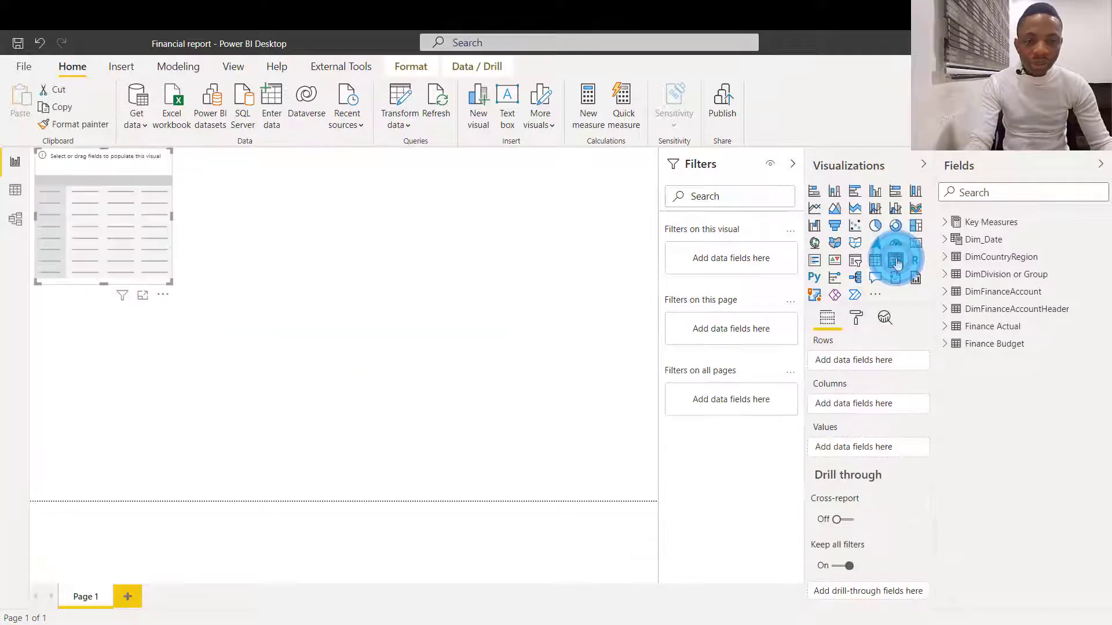
pyautogui.click(98, 215)
pyautogui.moveTo(77, 209); pyautogui.dragTo(88, 218)
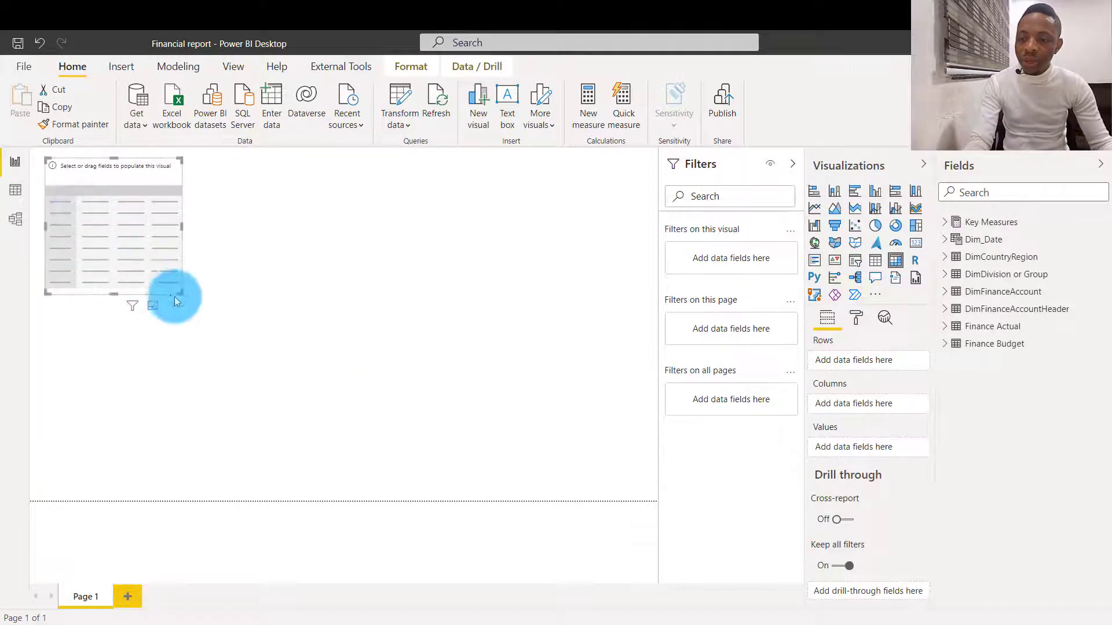
pyautogui.moveTo(179, 287); pyautogui.dragTo(362, 390)
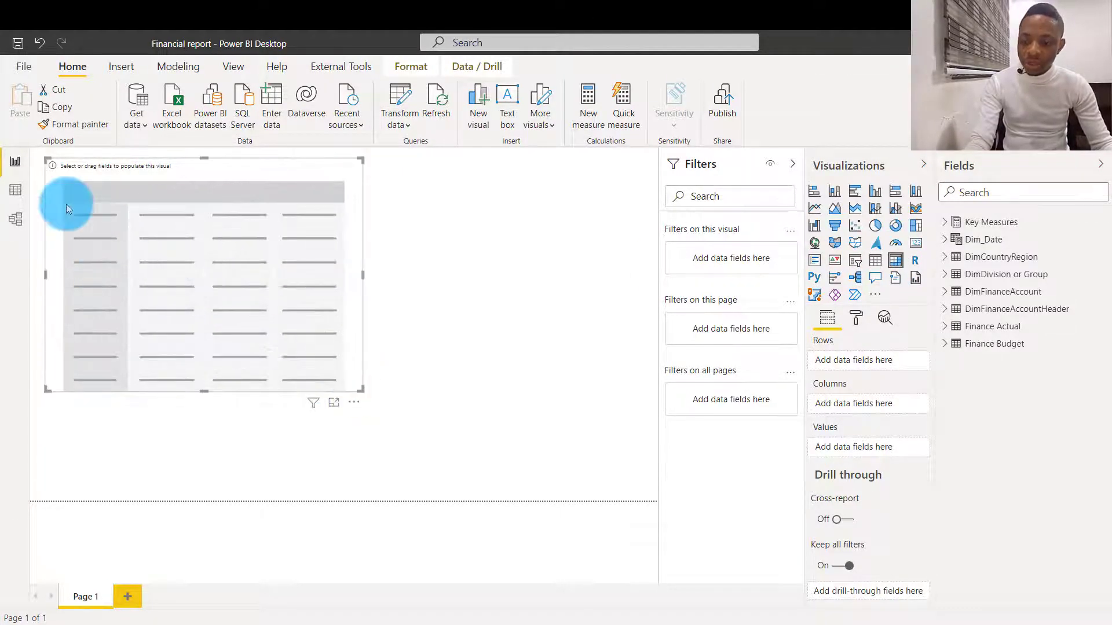
# Set FinanceAccountHeader as the matrix rows and the Total amount key measure as its values, then move the matrix slightly down
pyautogui.click(945, 312)
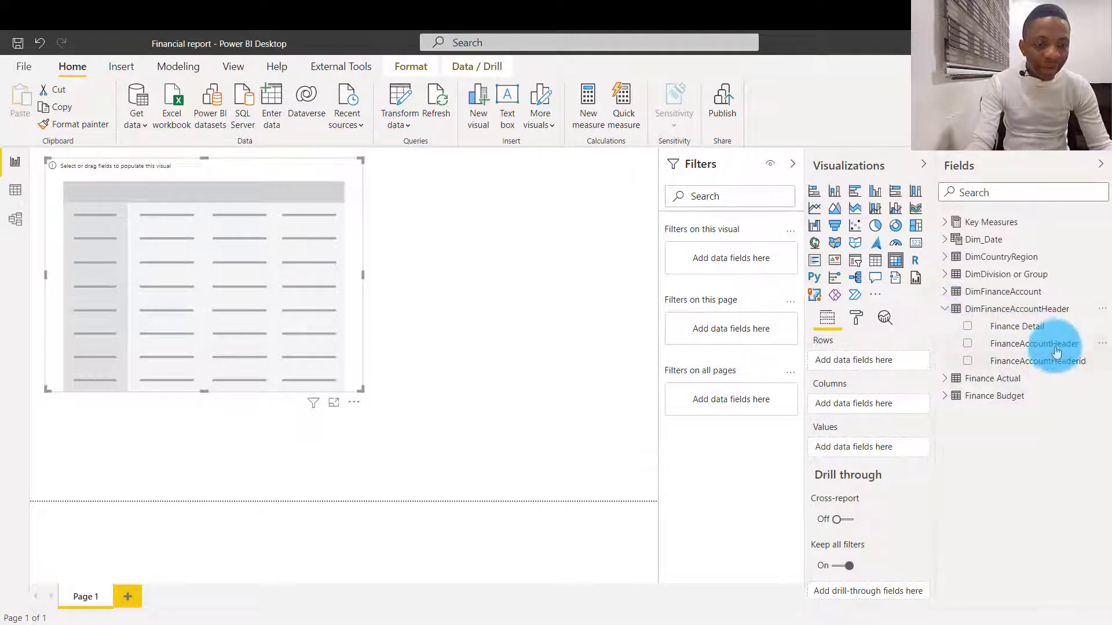
pyautogui.moveTo(1057, 344); pyautogui.dragTo(883, 361)
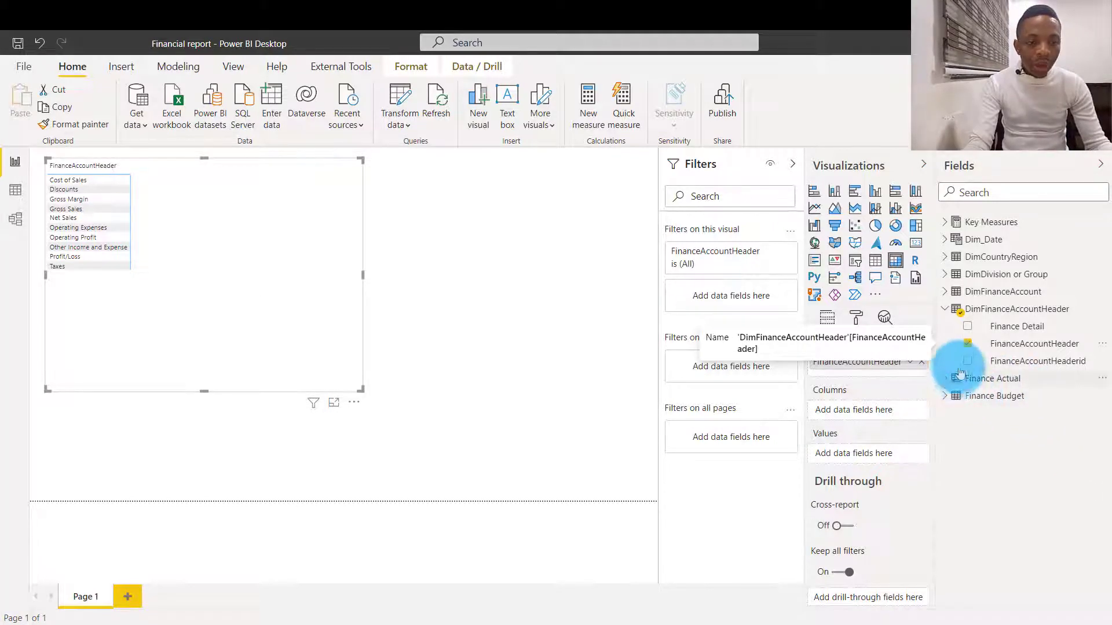
pyautogui.click(946, 225)
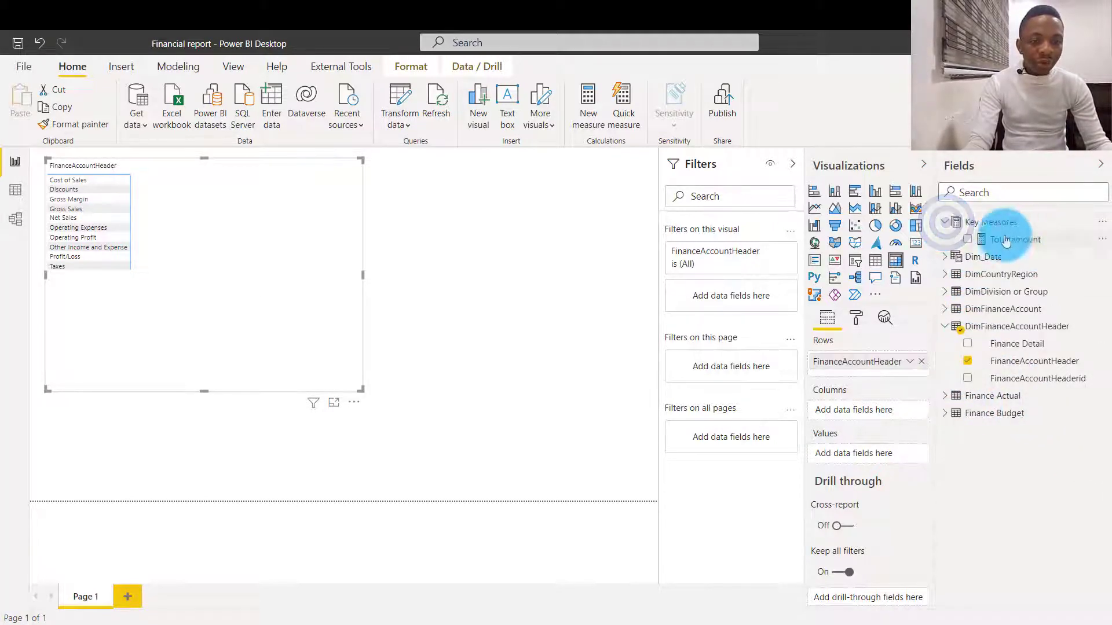
pyautogui.click(1024, 241)
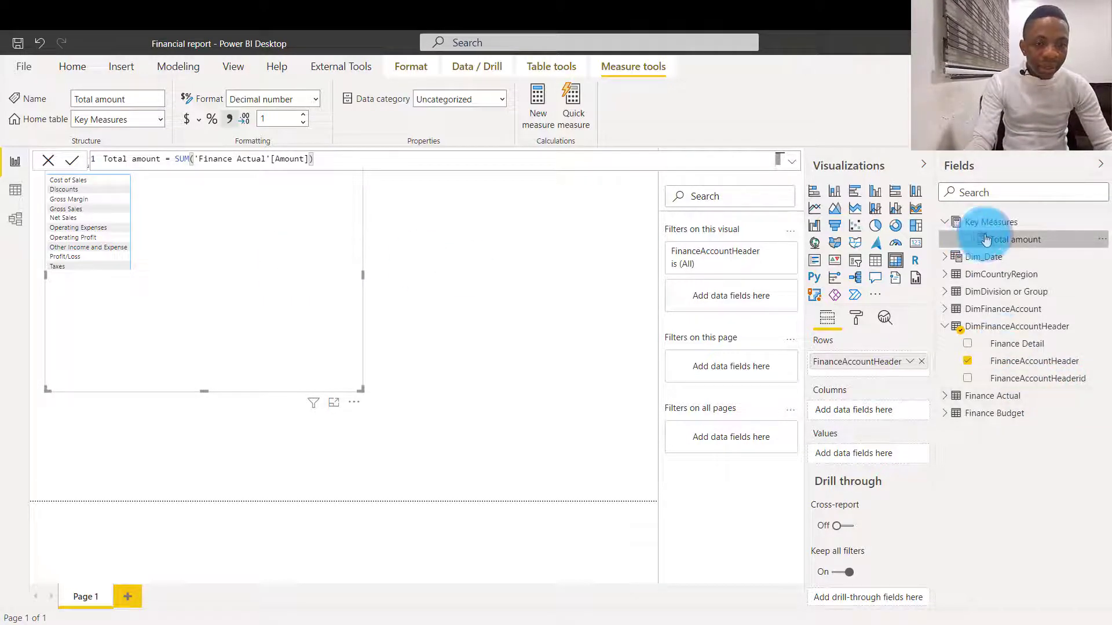
pyautogui.moveTo(987, 238); pyautogui.dragTo(847, 454)
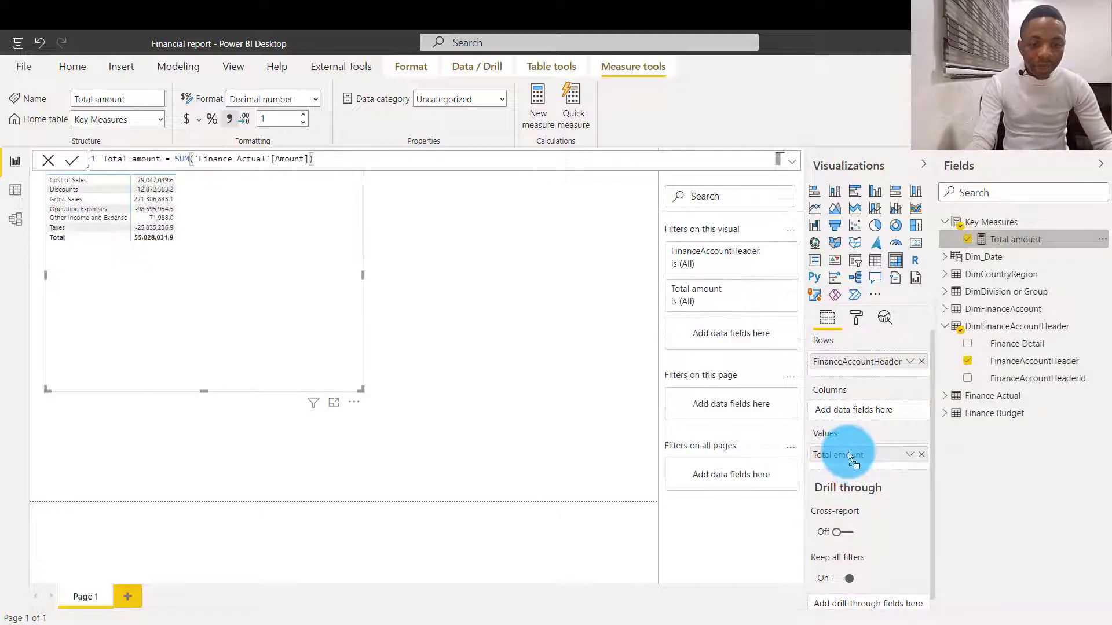
pyautogui.moveTo(217, 304); pyautogui.dragTo(221, 339)
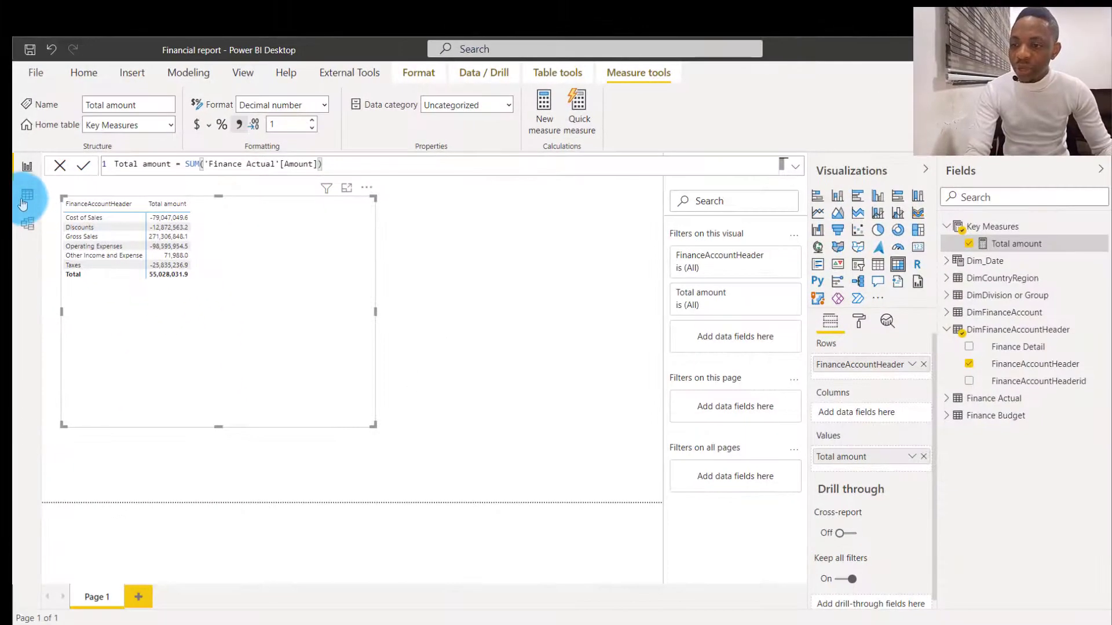
# Sort the FinanceAccountHeader column of the DimFinanceAccountHeader table by FinanceAccountHeaderid and return to the report page
pyautogui.click(24, 200)
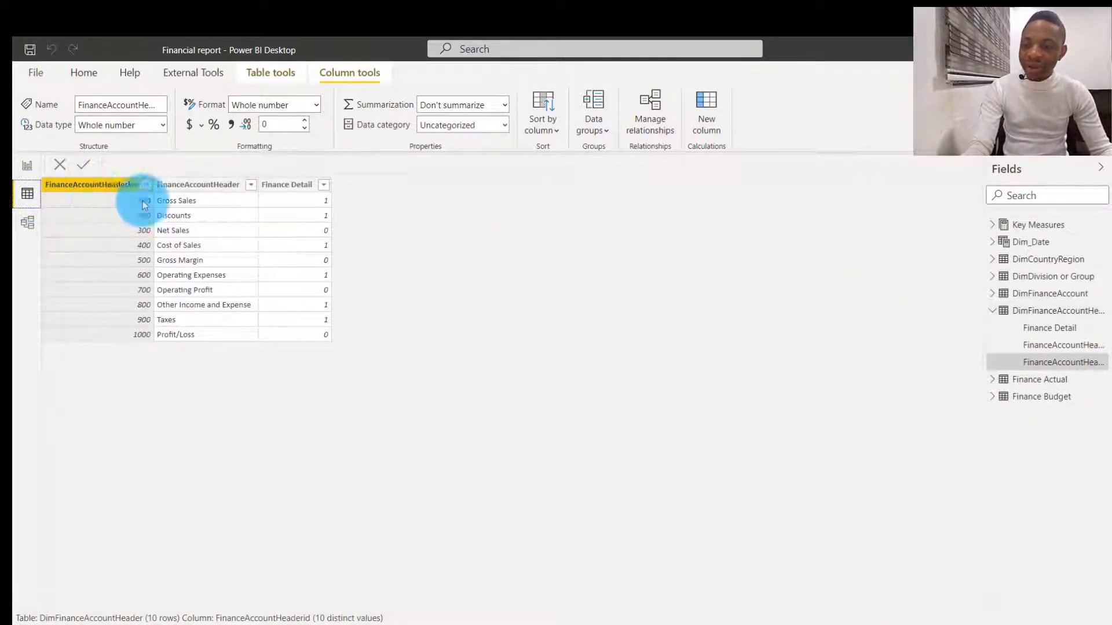
pyautogui.click(199, 184)
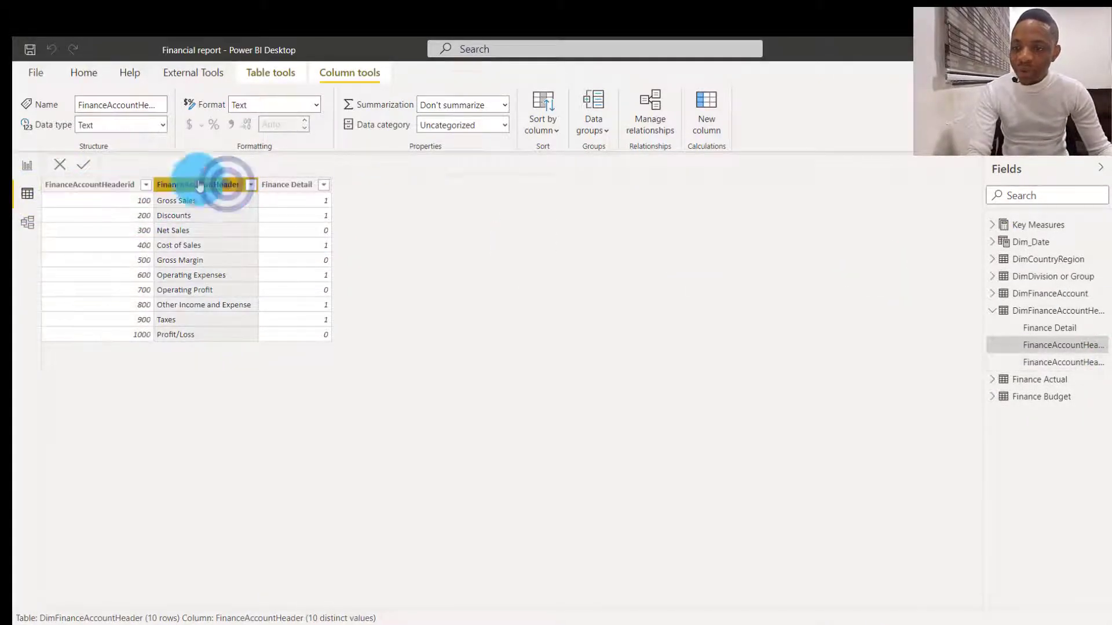
pyautogui.click(547, 133)
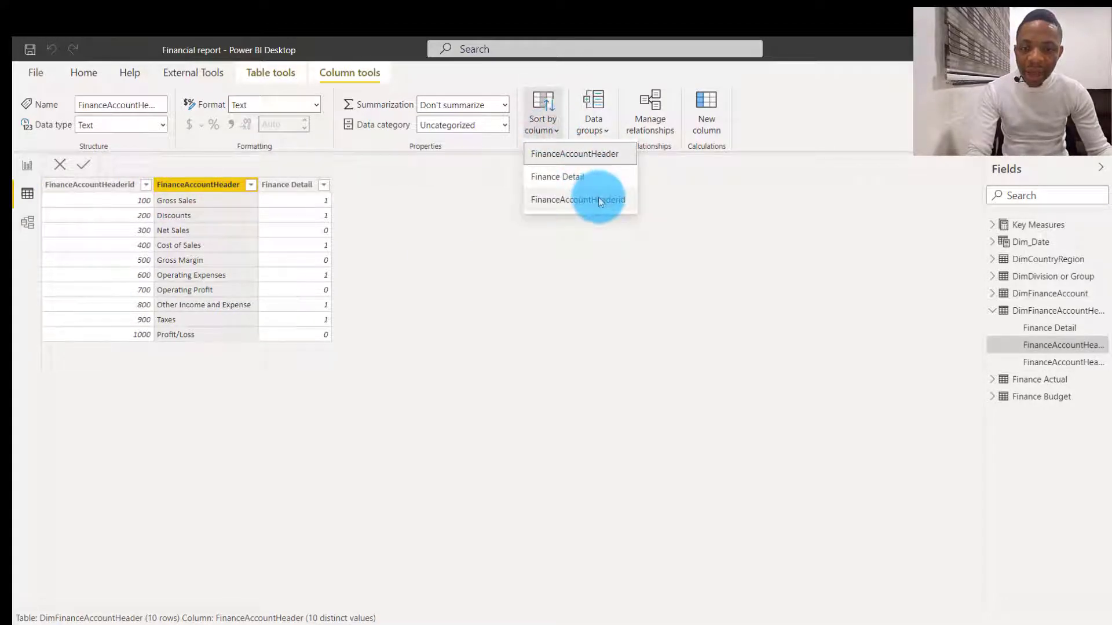
pyautogui.click(599, 198)
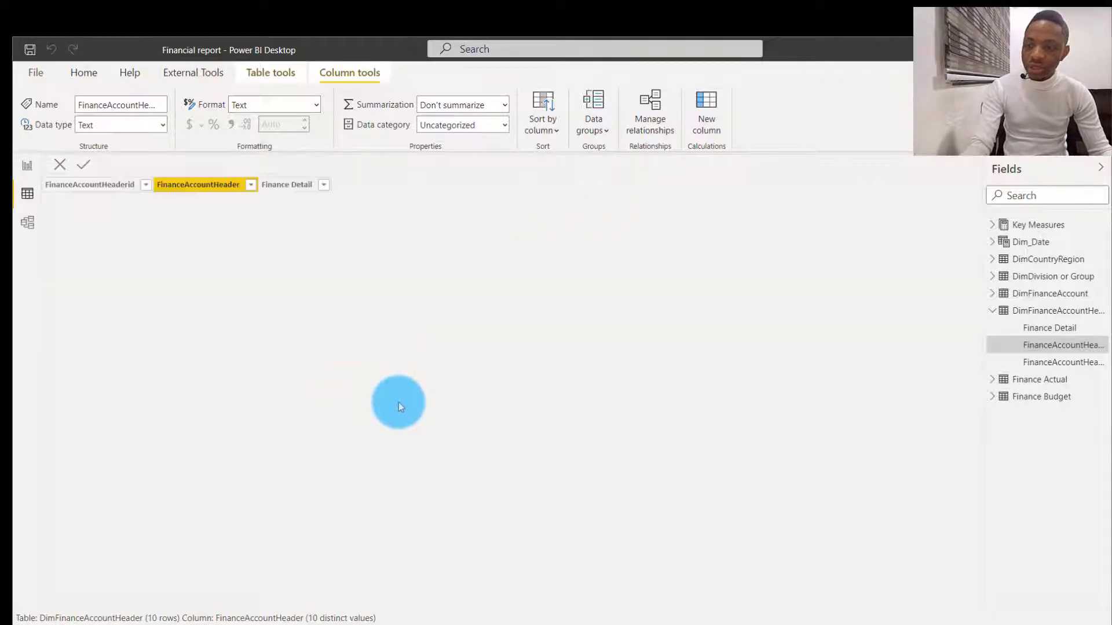
pyautogui.click(27, 166)
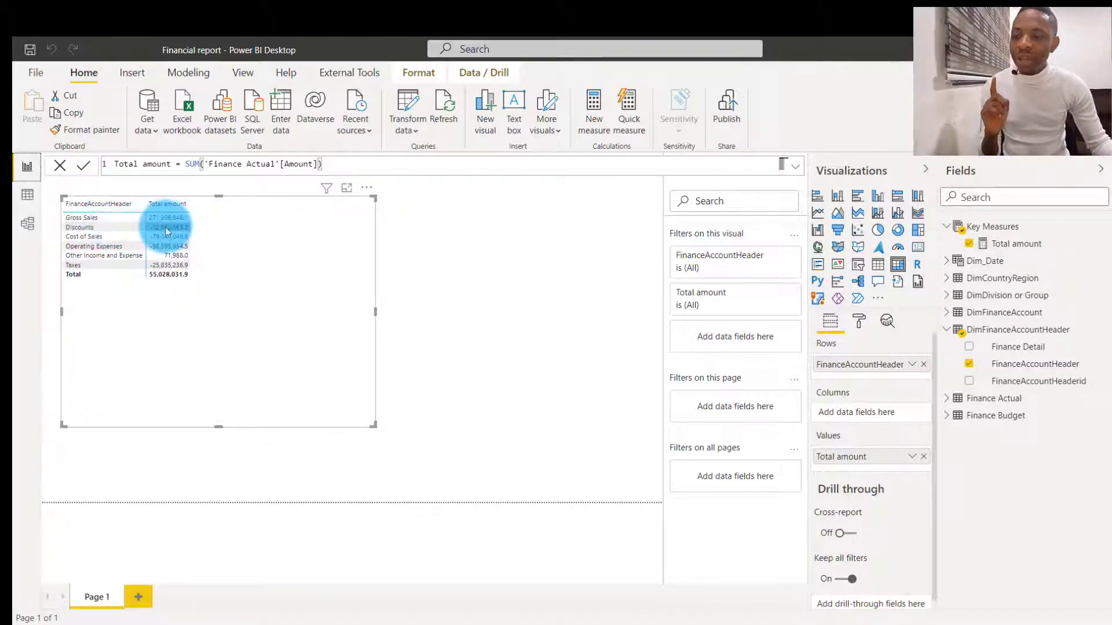
# Make the matrix show FinanceAccountHeader row items that have no data
pyautogui.moveTo(176, 233)
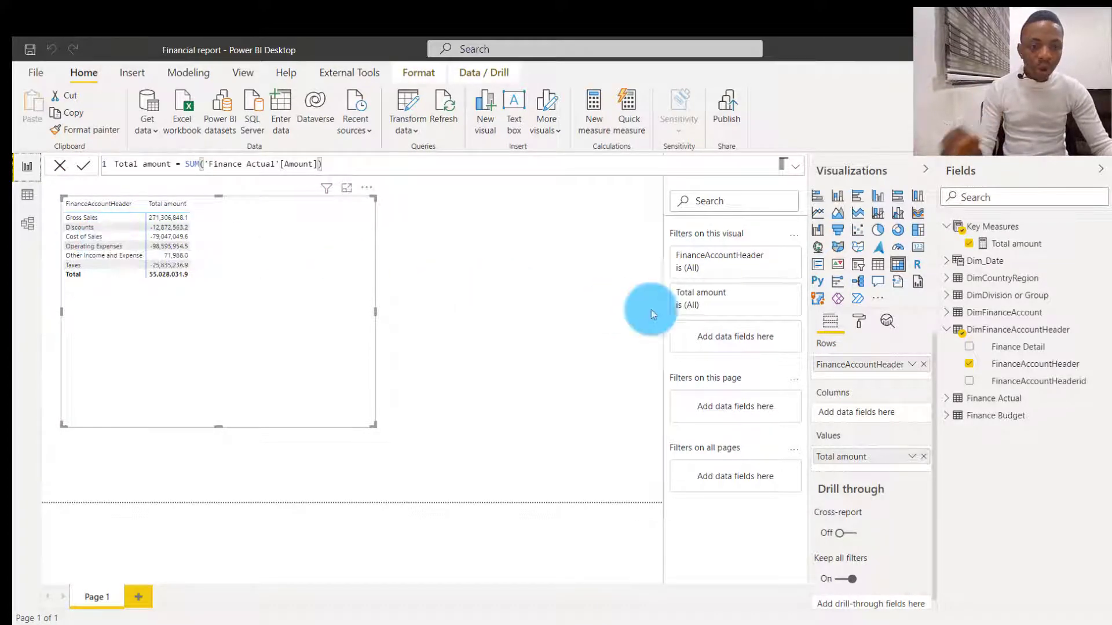
pyautogui.click(912, 365)
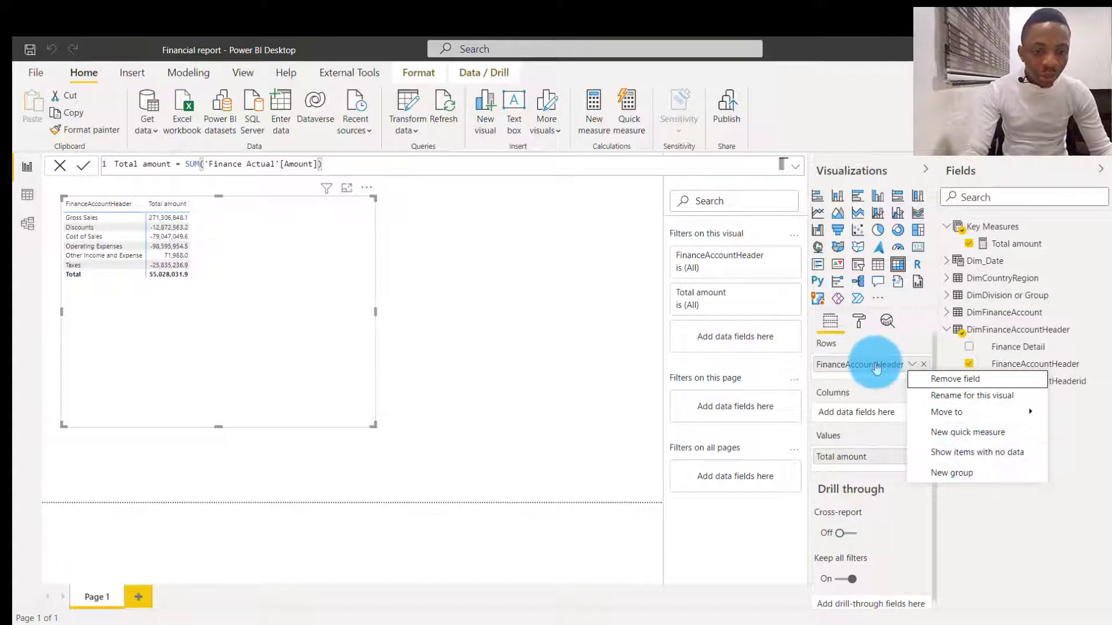
pyautogui.click(984, 453)
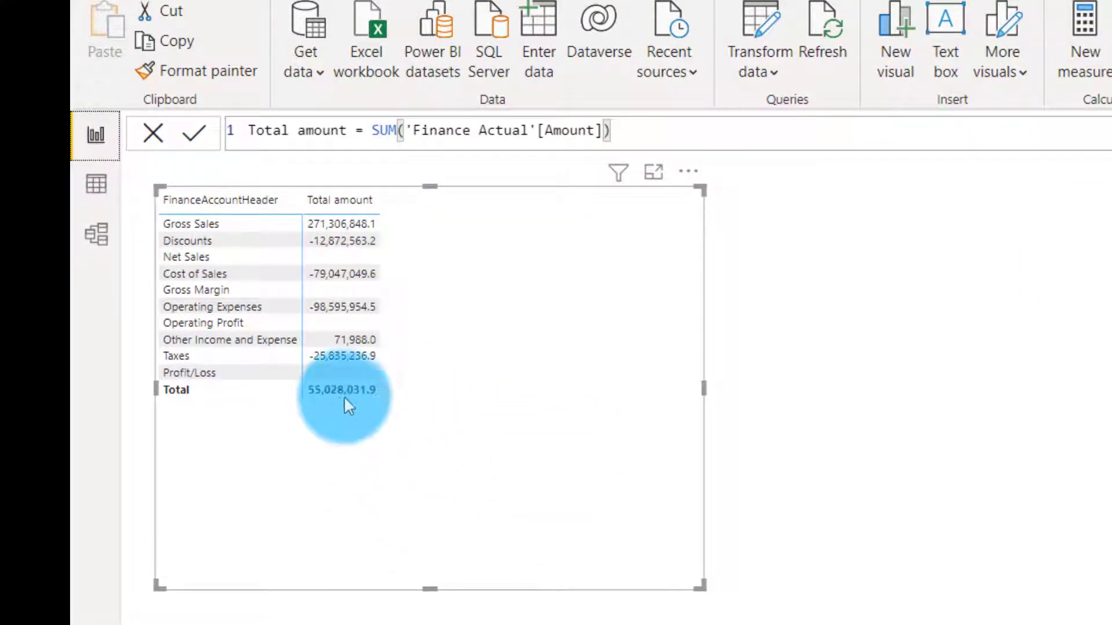
# Add FinanceAccountHeaderid to the matrix values and aggregate it by Maximum
pyautogui.moveTo(354, 398)
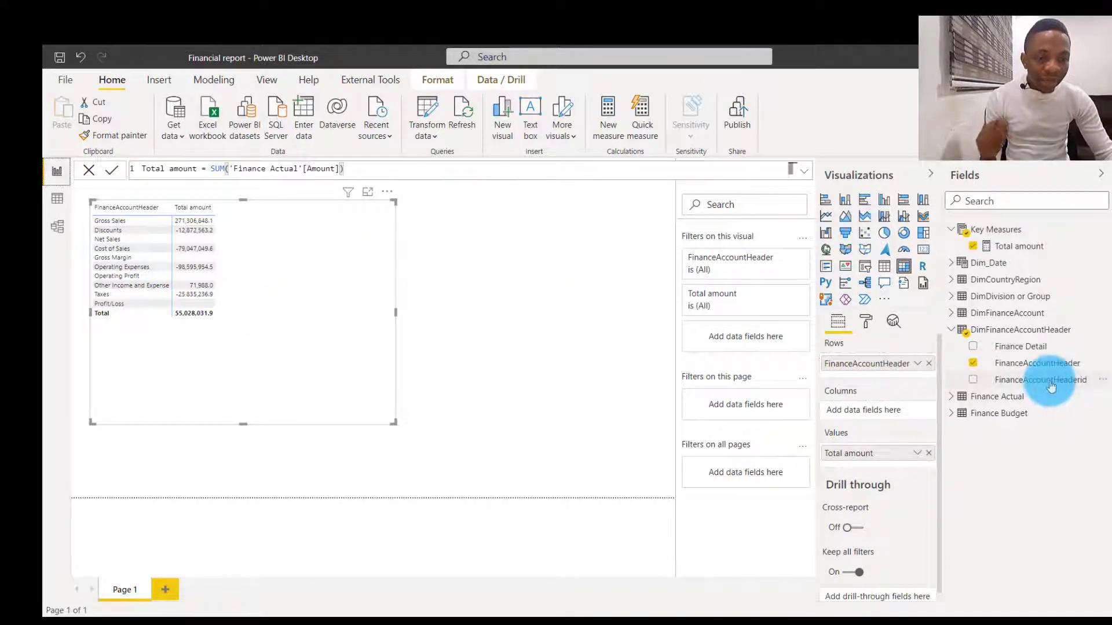
pyautogui.moveTo(1051, 383); pyautogui.dragTo(900, 460)
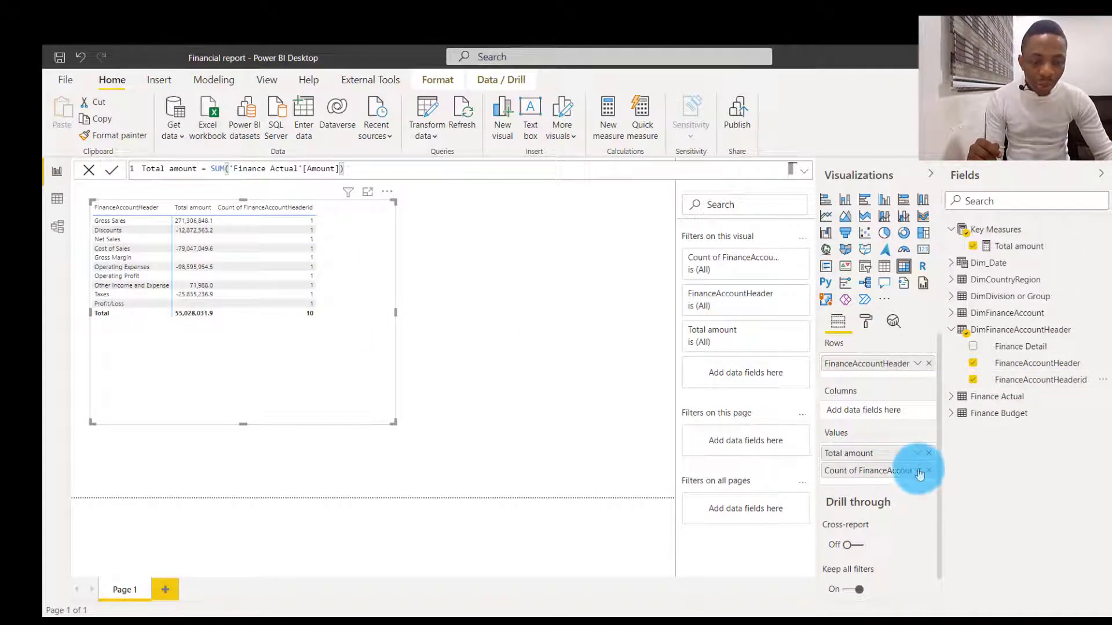
pyautogui.click(918, 470)
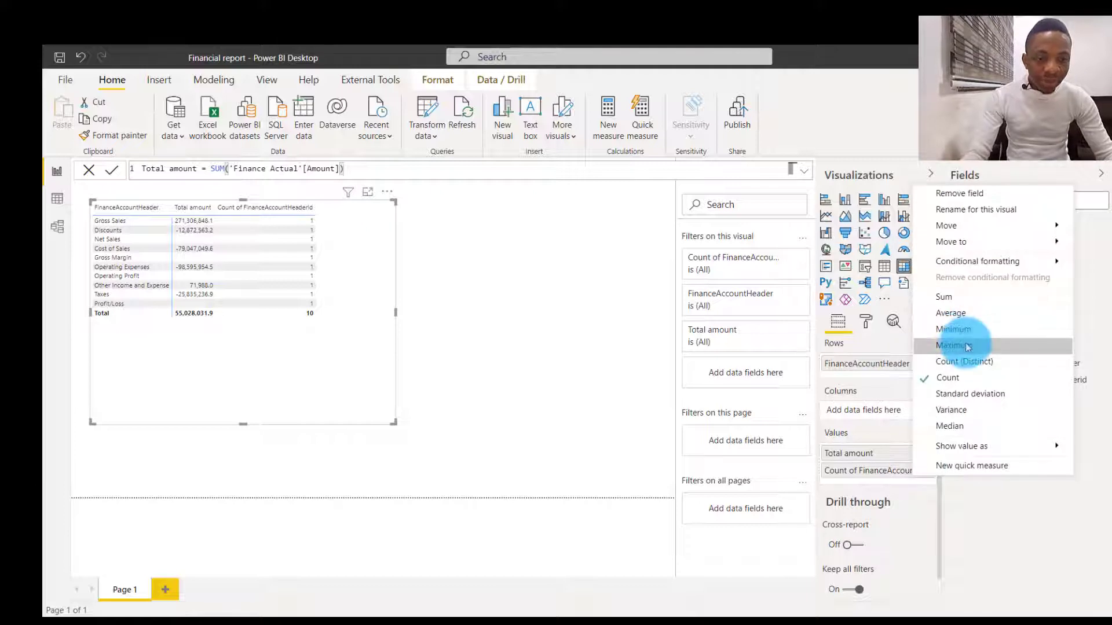
pyautogui.click(967, 346)
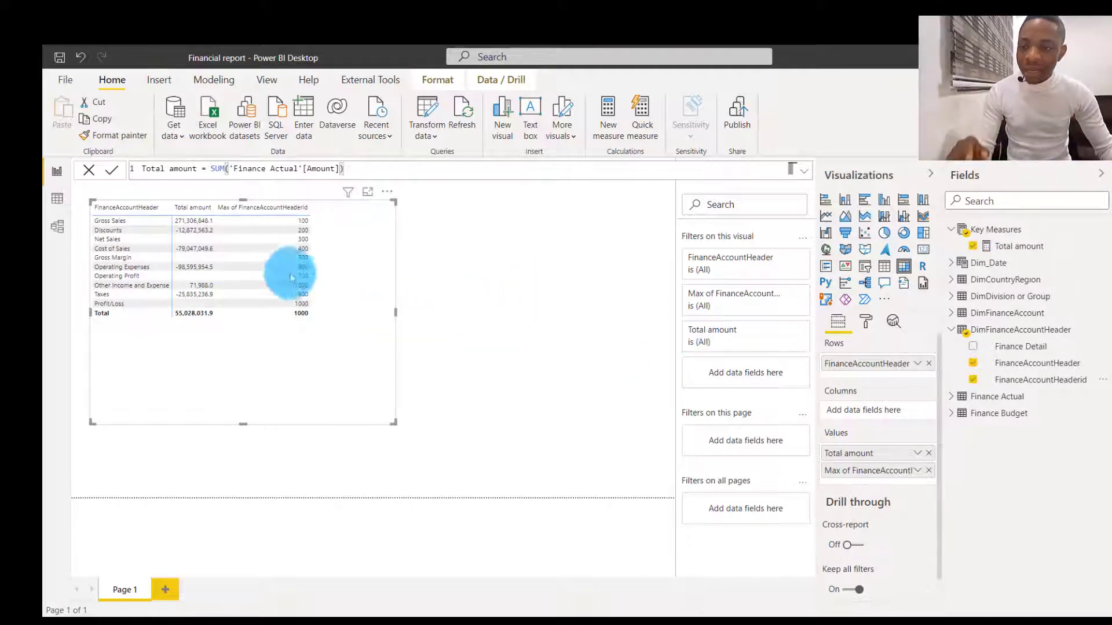
# Find the matrix's size formatting options, set the grid text size to 13 pt and clear the search
pyautogui.click(866, 327)
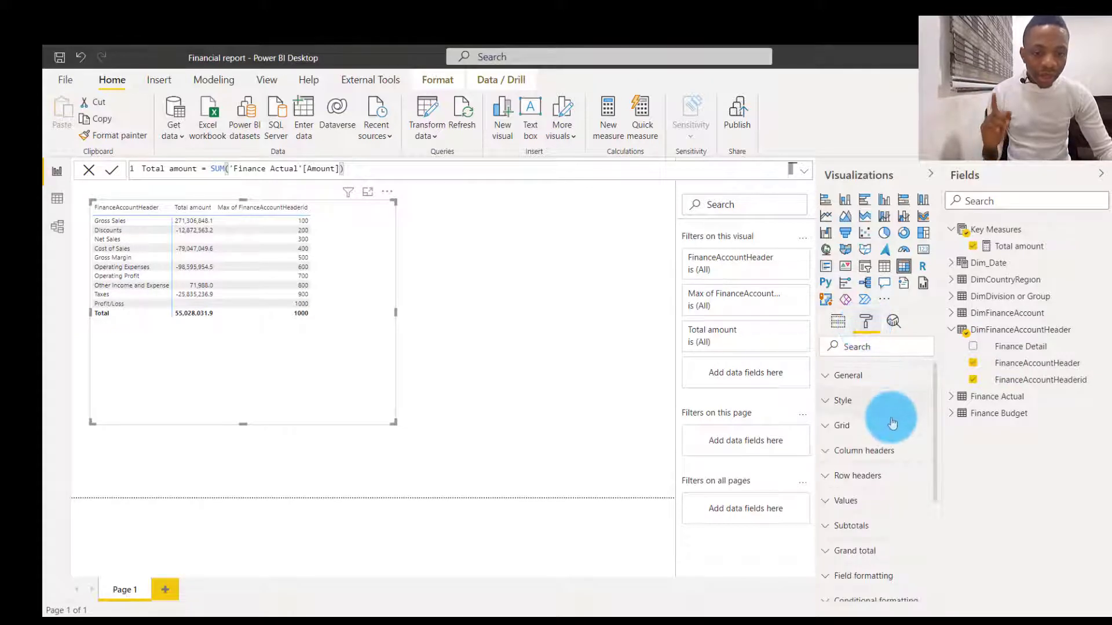
pyautogui.click(856, 348)
pyautogui.write('s')
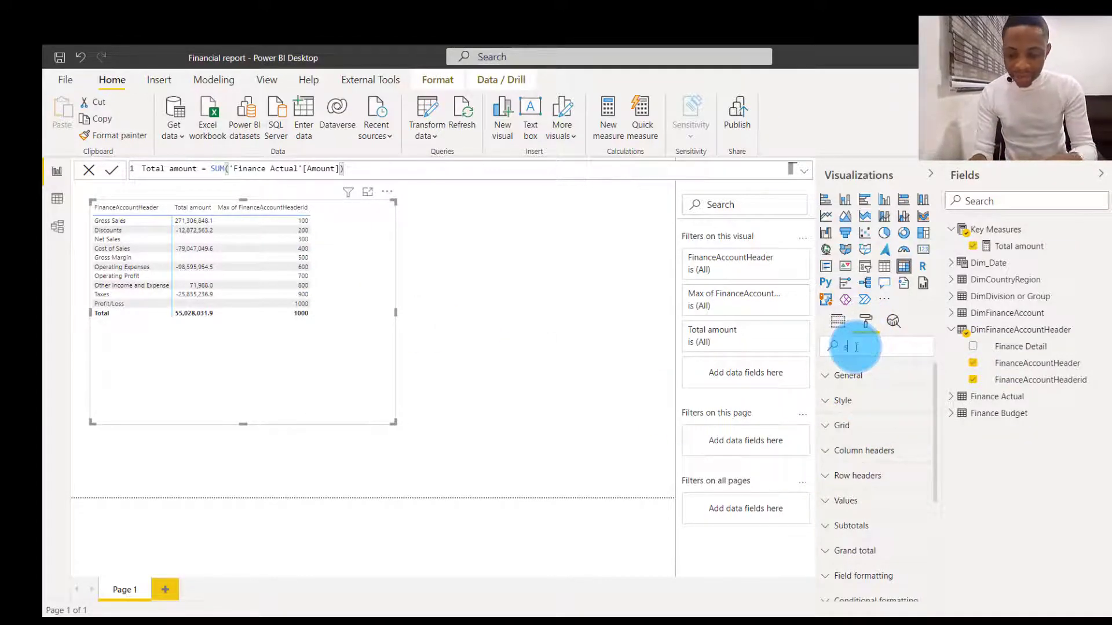
pyautogui.write('ize')
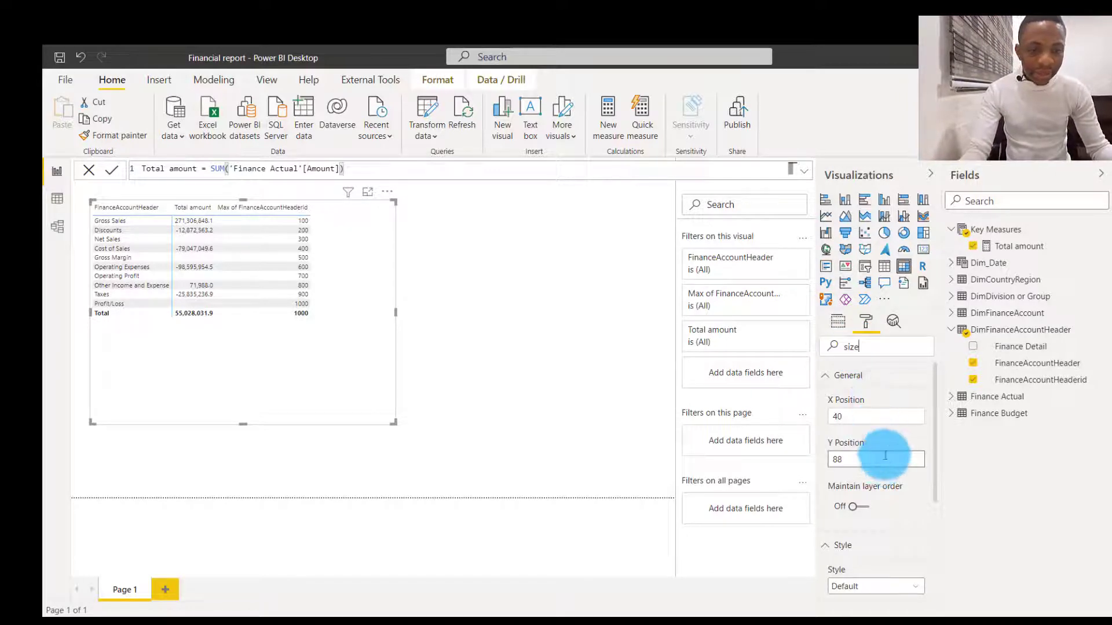
pyautogui.scroll(-2, 886, 455)
pyautogui.scroll(-3, 889, 450)
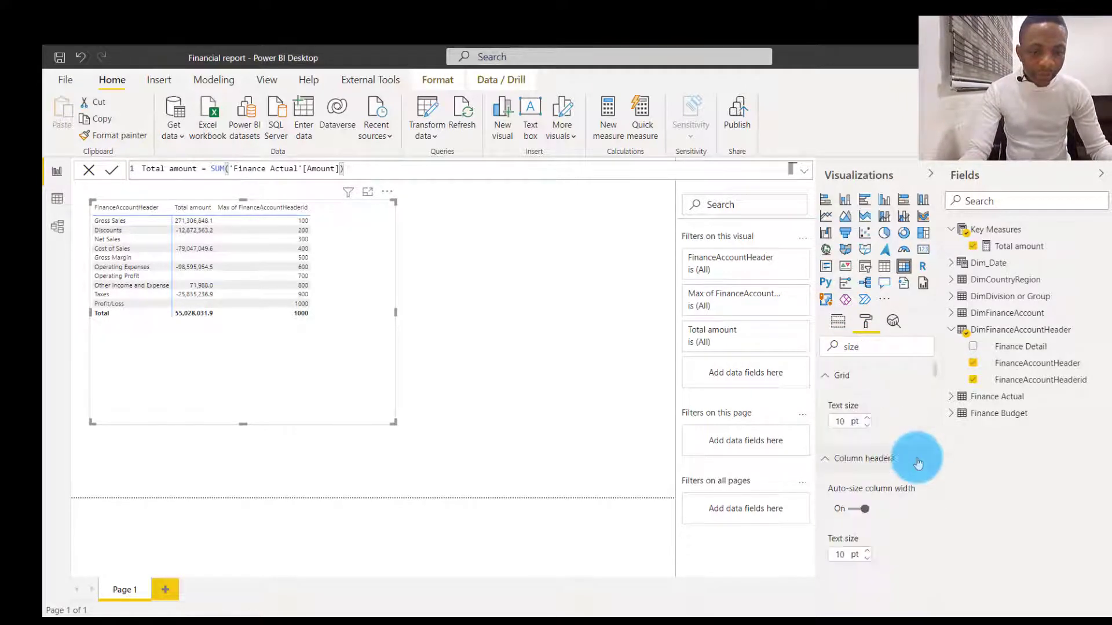
pyautogui.click(867, 421)
pyautogui.click(866, 419)
pyautogui.click(867, 418)
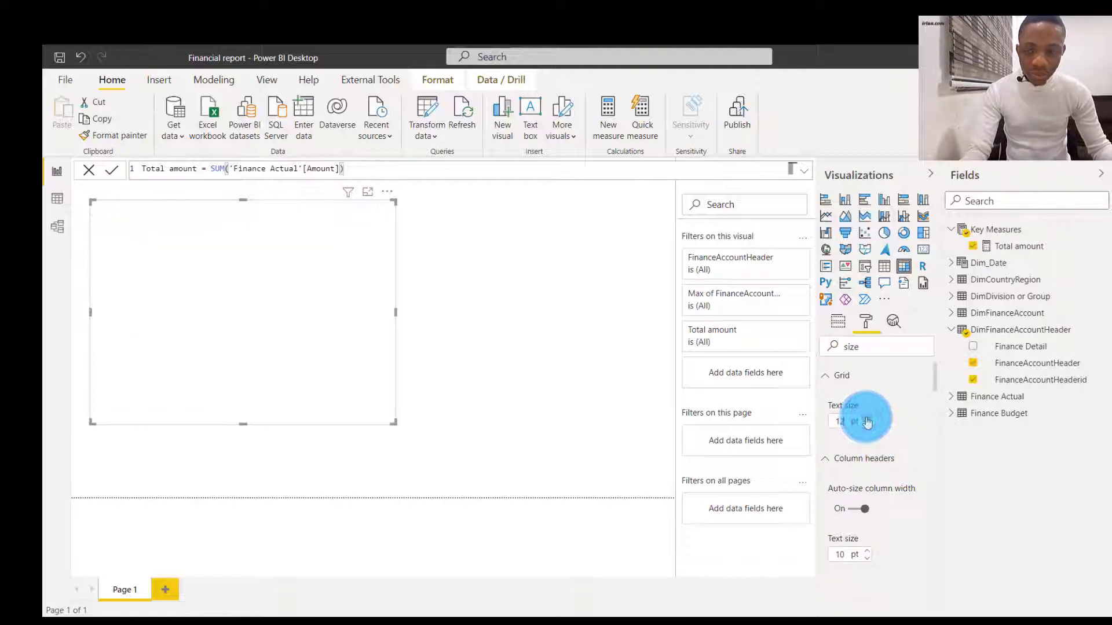
pyautogui.click(866, 418)
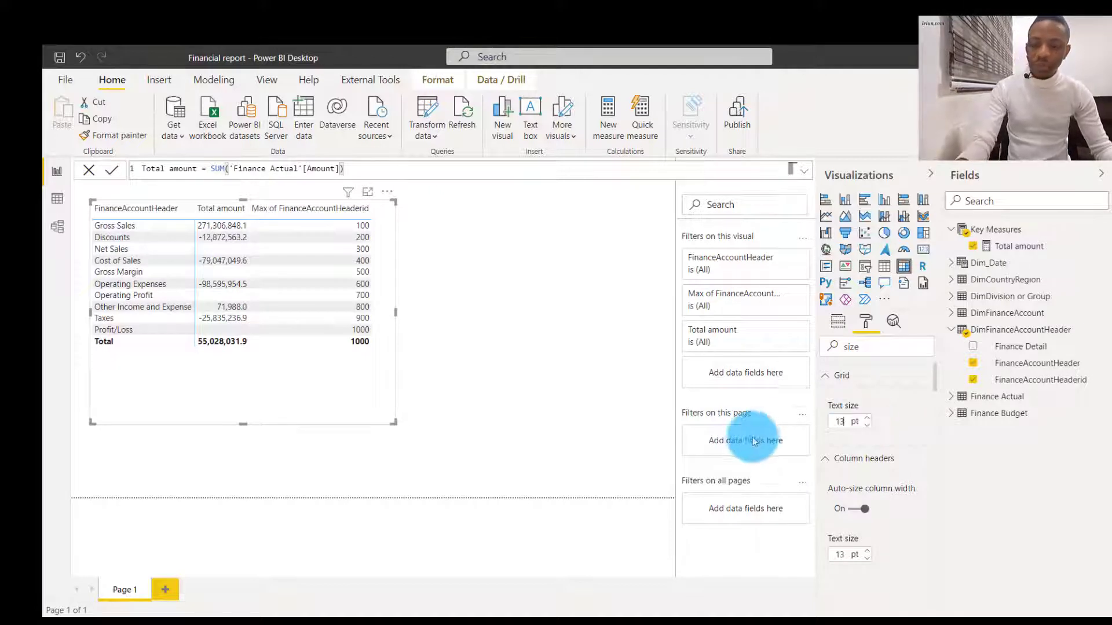
pyautogui.click(871, 347)
pyautogui.moveTo(871, 348); pyautogui.dragTo(821, 349)
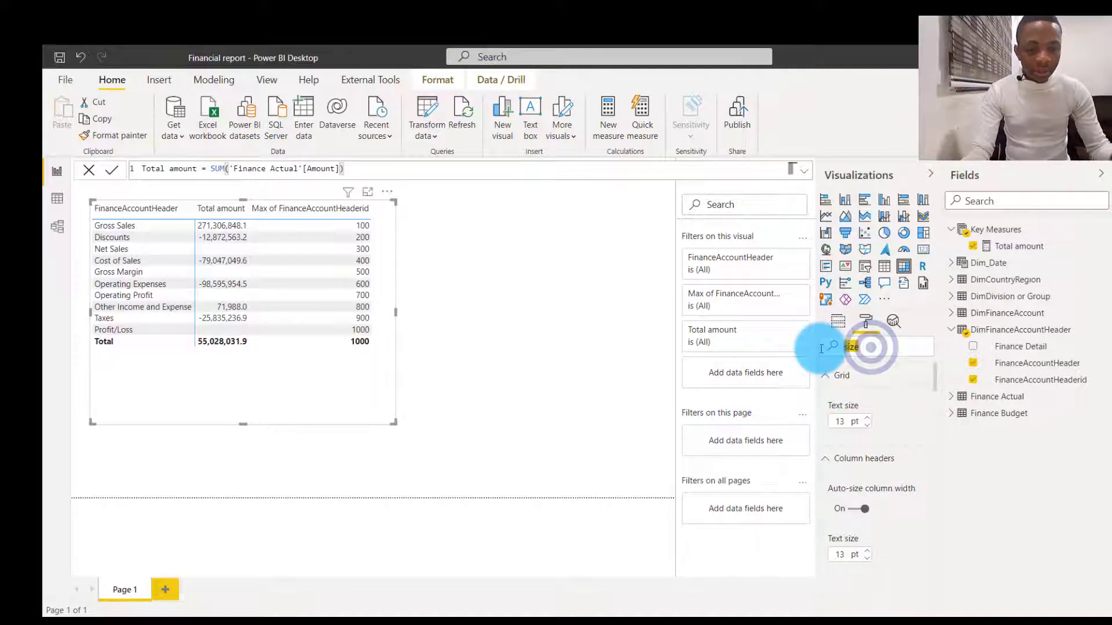
pyautogui.press('BackSpace')
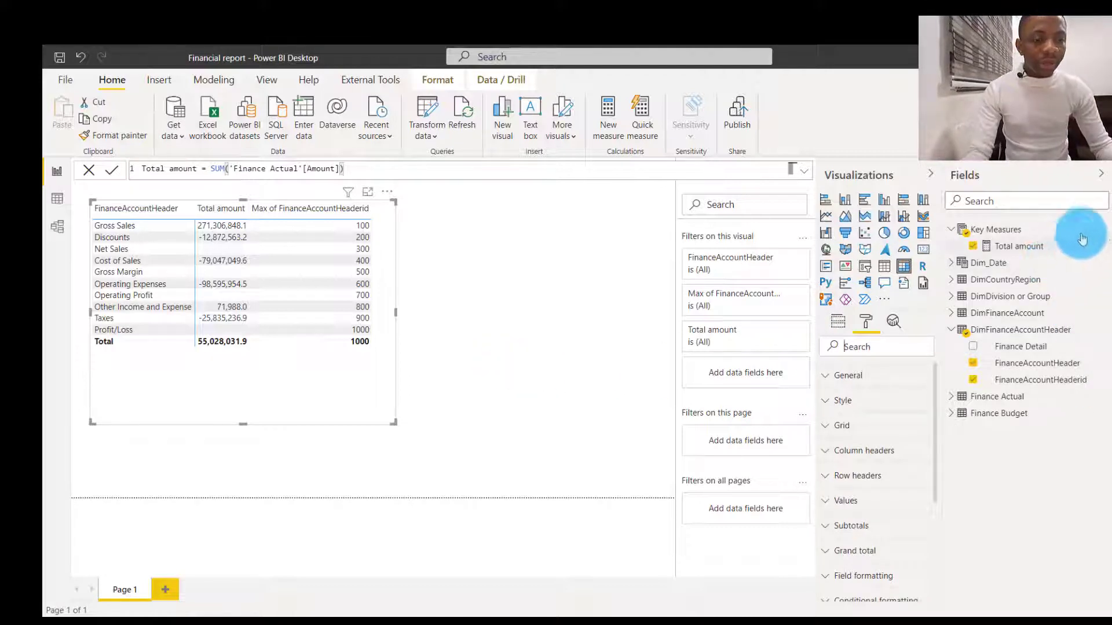
# Create a new measure in the Key Measures table and name it P & L
pyautogui.click(1102, 231)
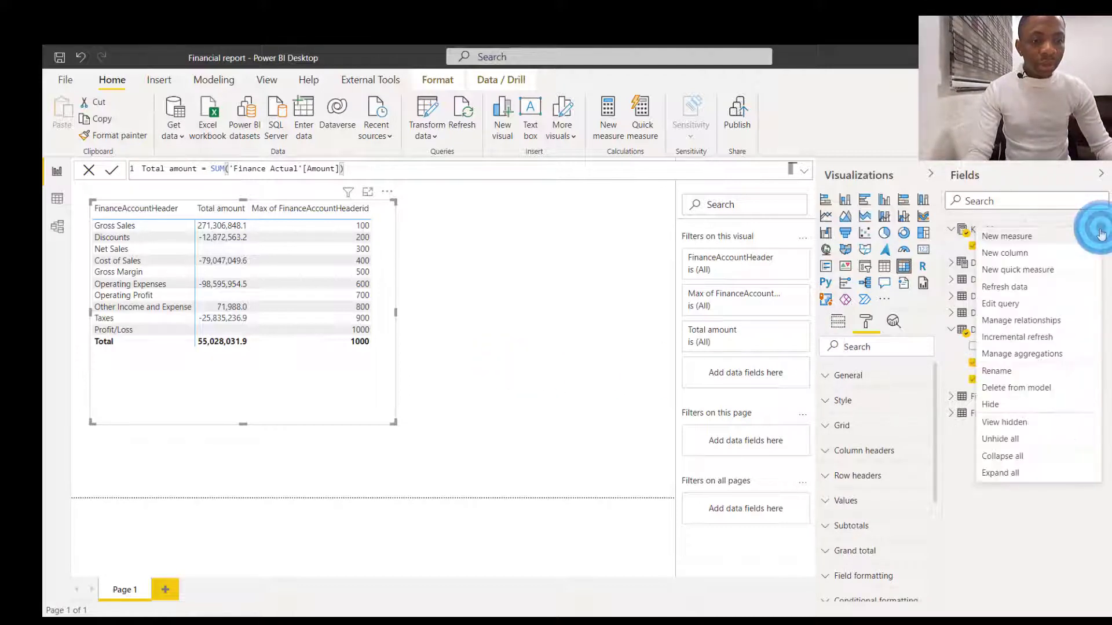
pyautogui.click(1066, 242)
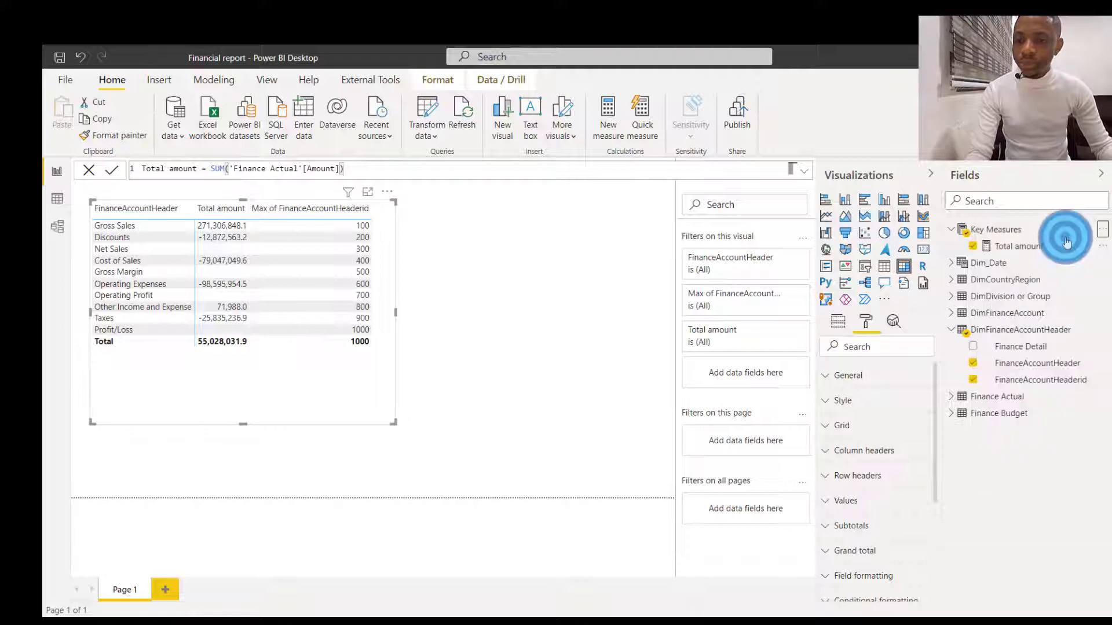
pyautogui.click(524, 252)
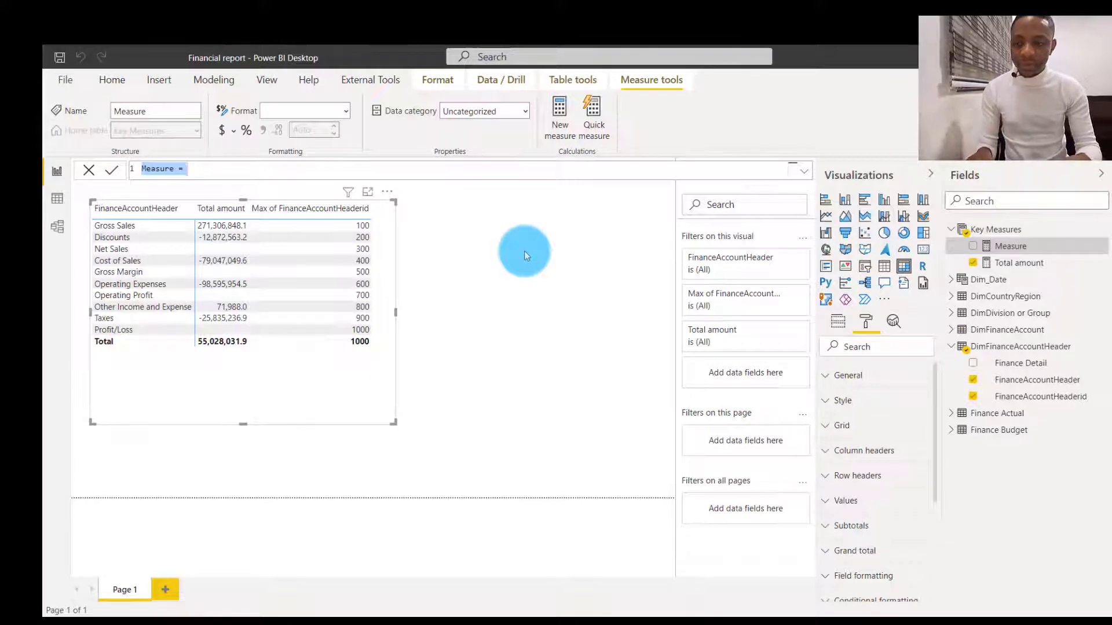
pyautogui.write('P')
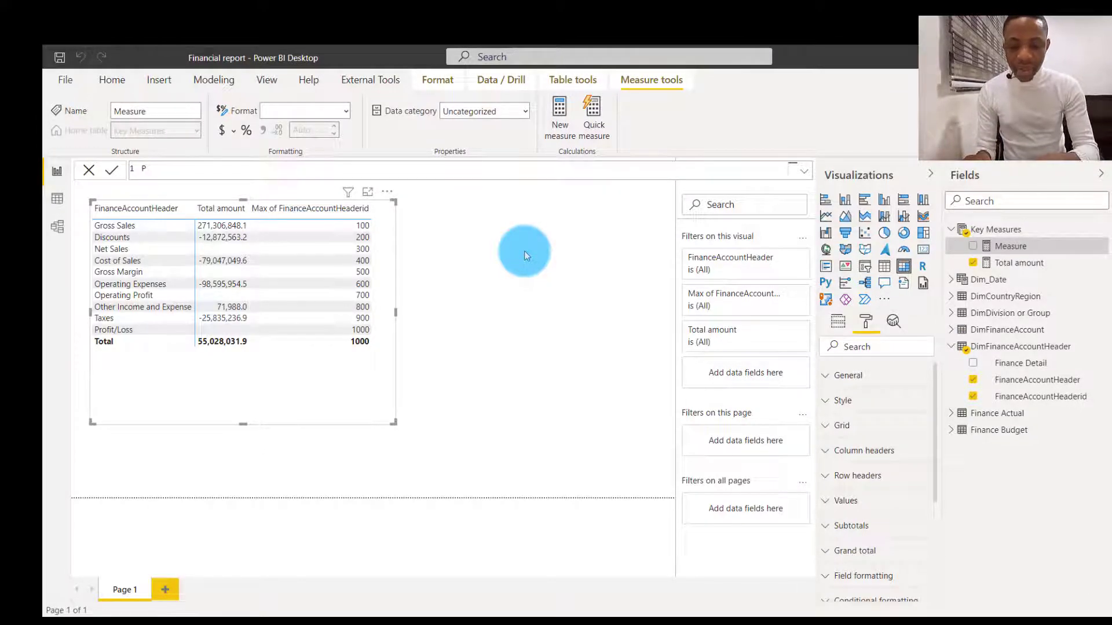
pyautogui.write(' & L')
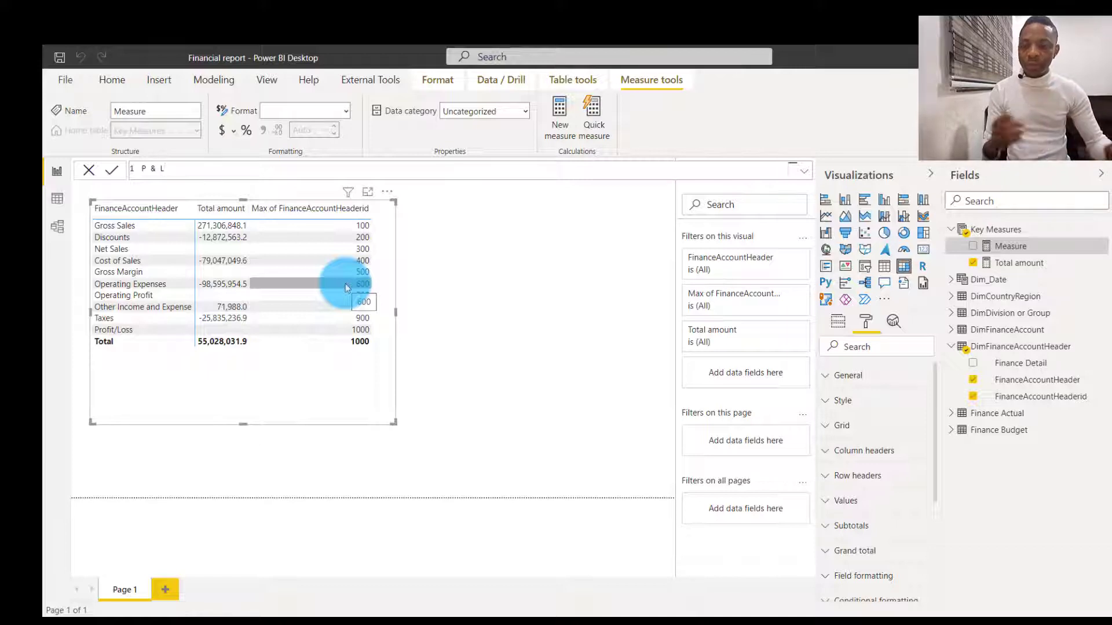
pyautogui.write('=')
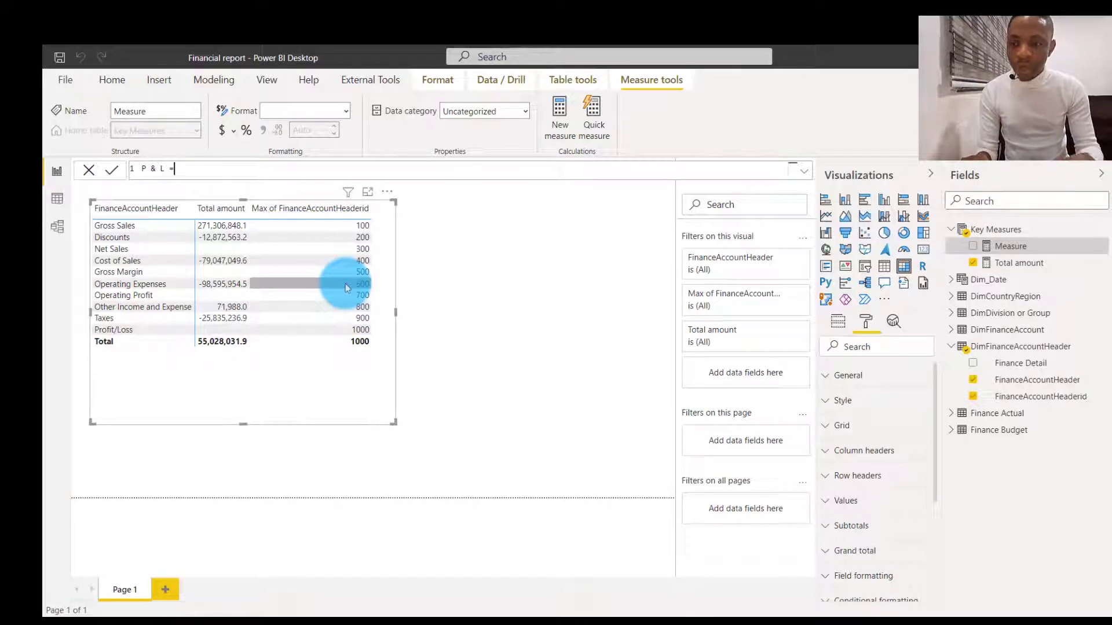
# On a new formula line, declare the variable FinanceAccid as MAX(DimFinanceAccountHeader[FinanceAccountHeaderid])
pyautogui.hotkey('shift', 'Return')
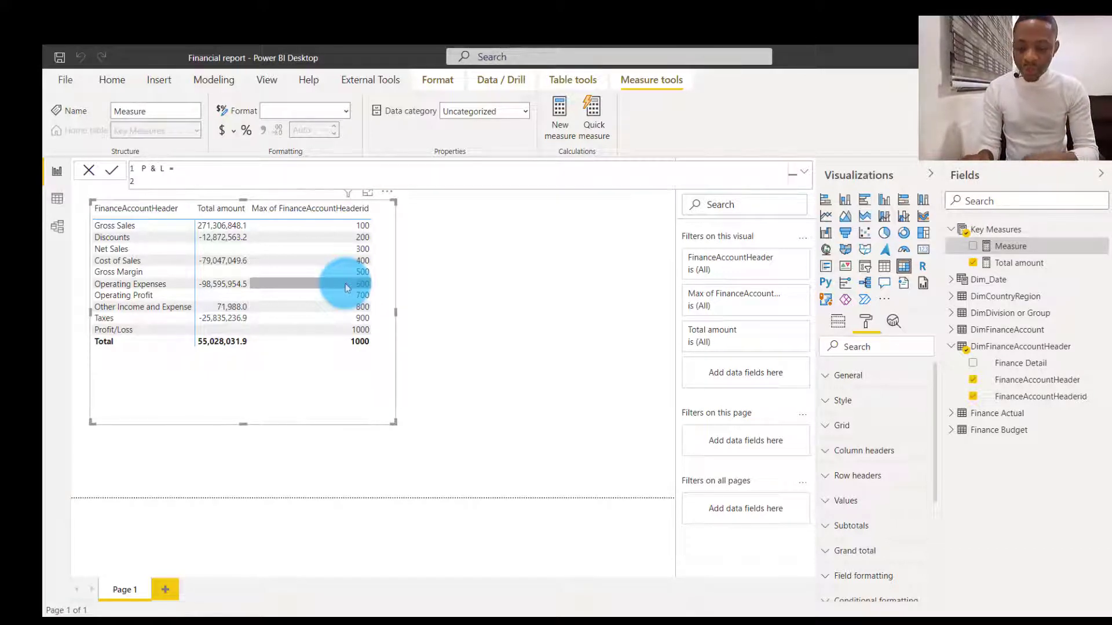
pyautogui.write('Var')
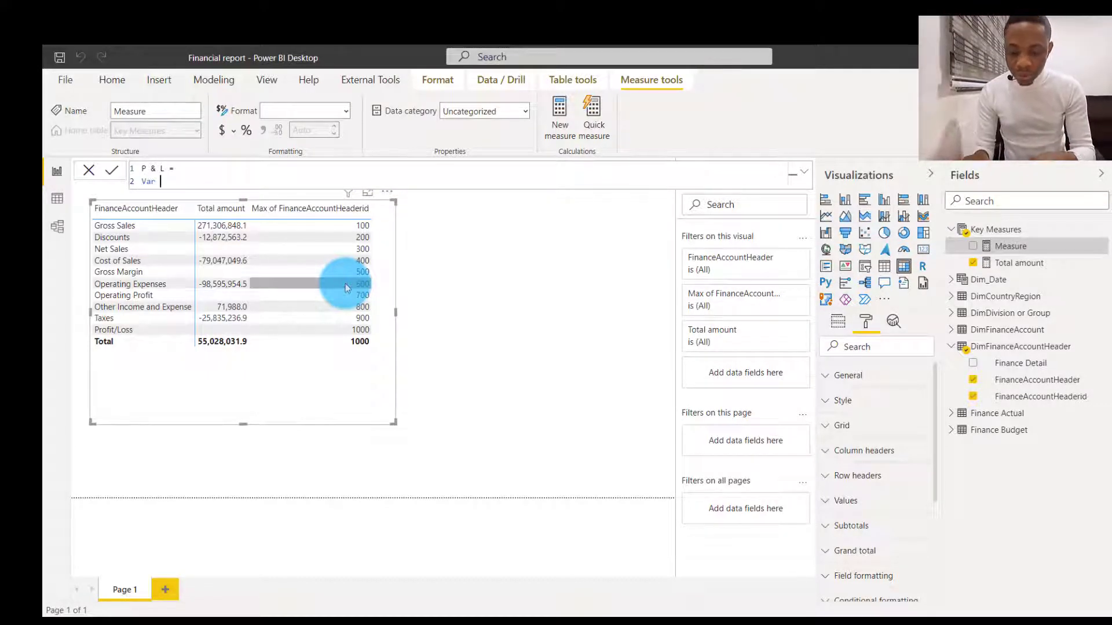
pyautogui.write(' Finan')
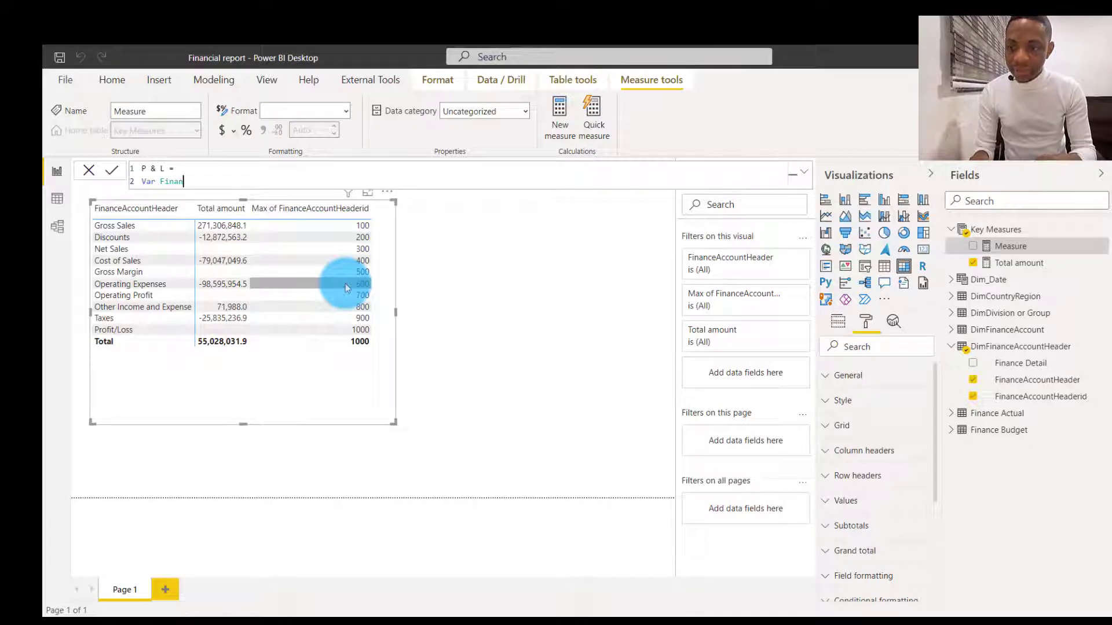
pyautogui.write('ce')
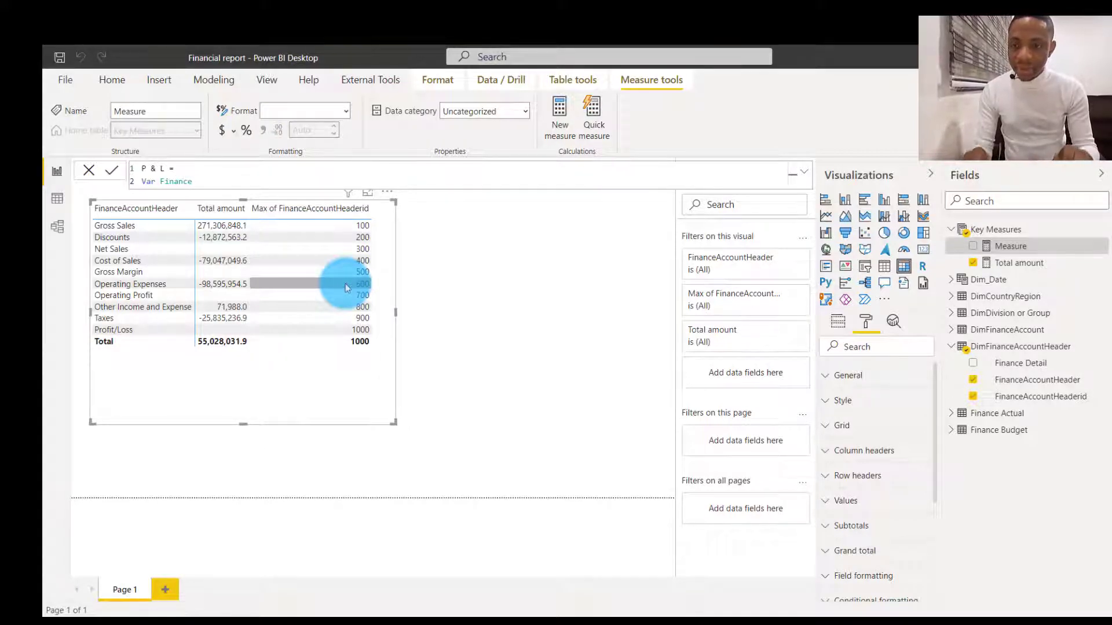
pyautogui.write('acc')
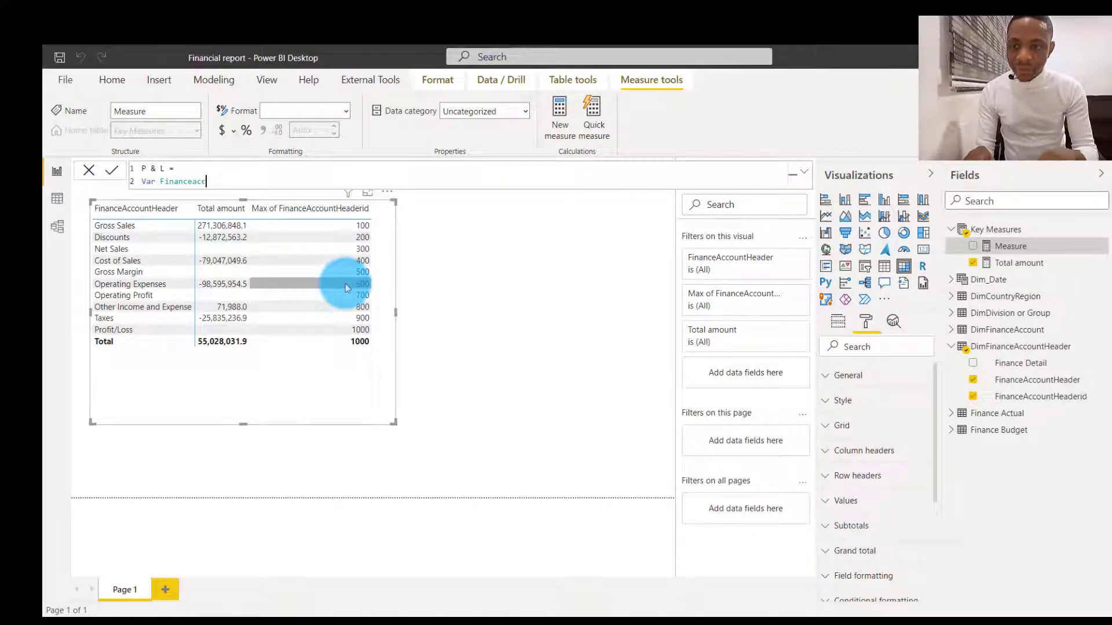
pyautogui.press('BackSpace')
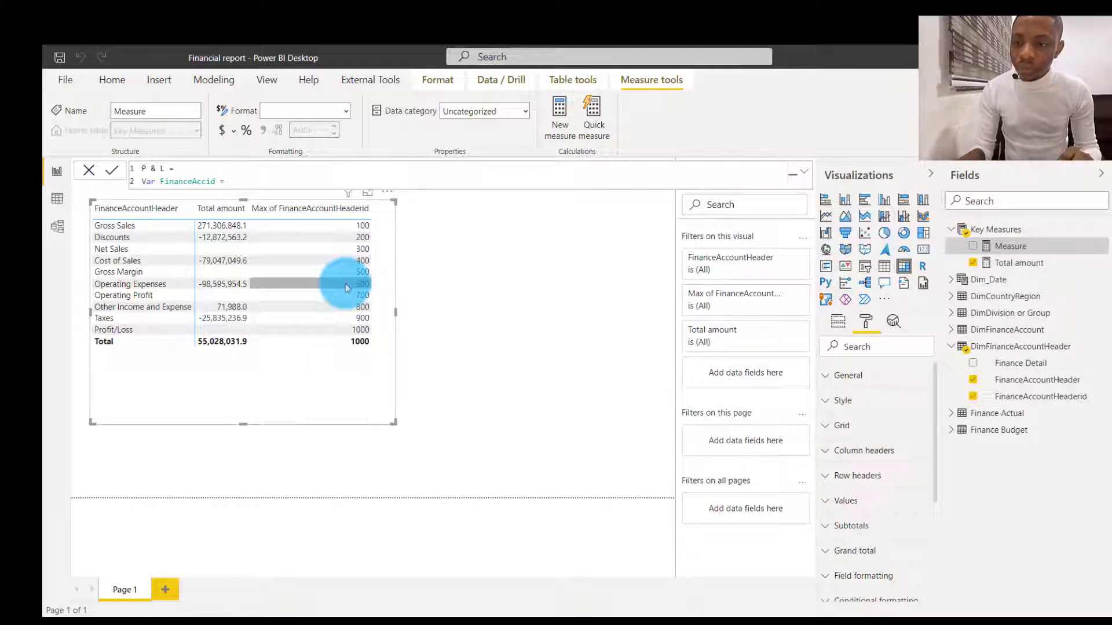
pyautogui.write('max')
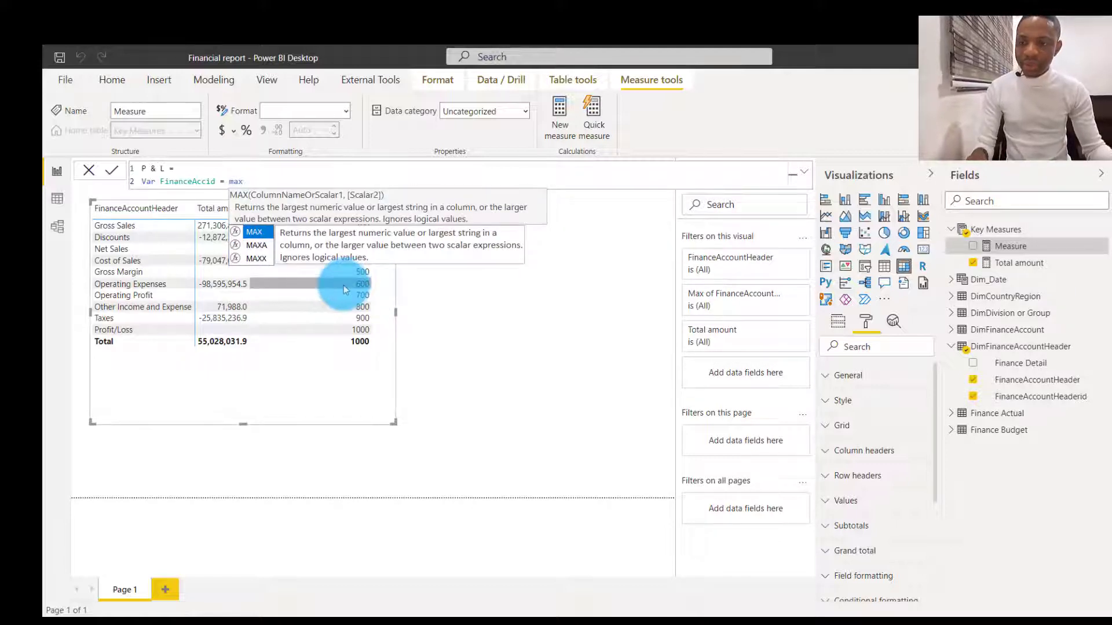
pyautogui.press('Tab')
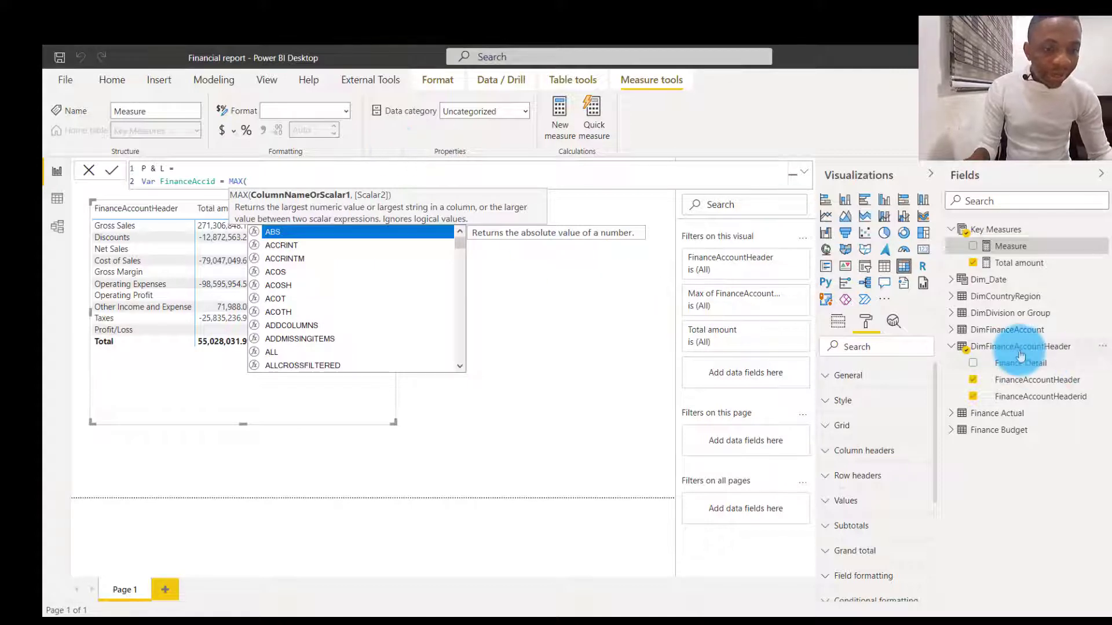
pyautogui.write('Dim')
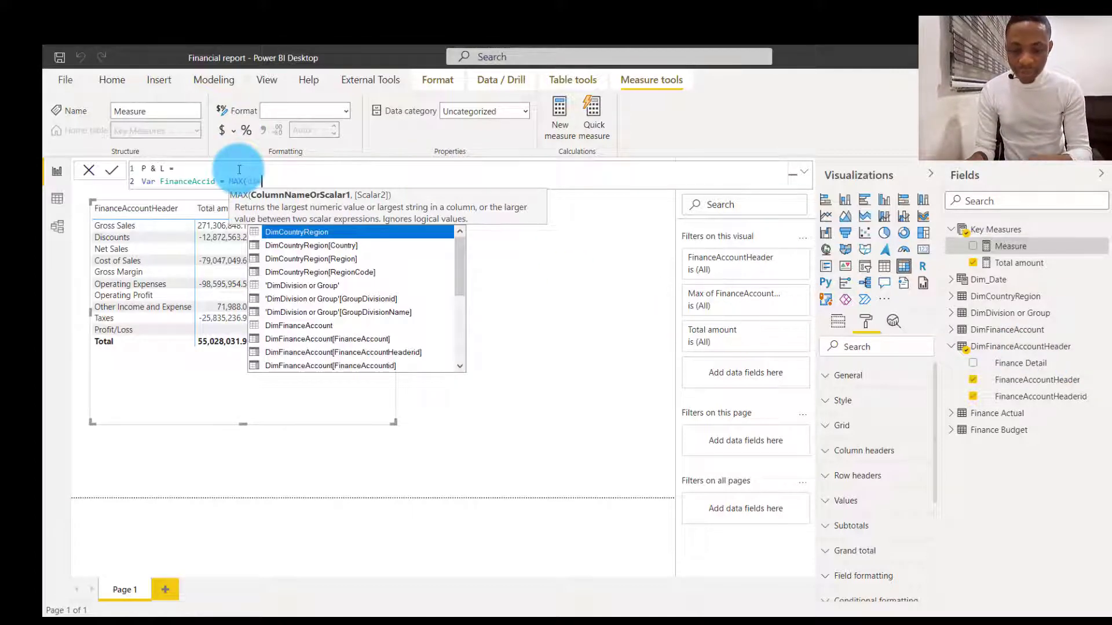
pyautogui.write('finan')
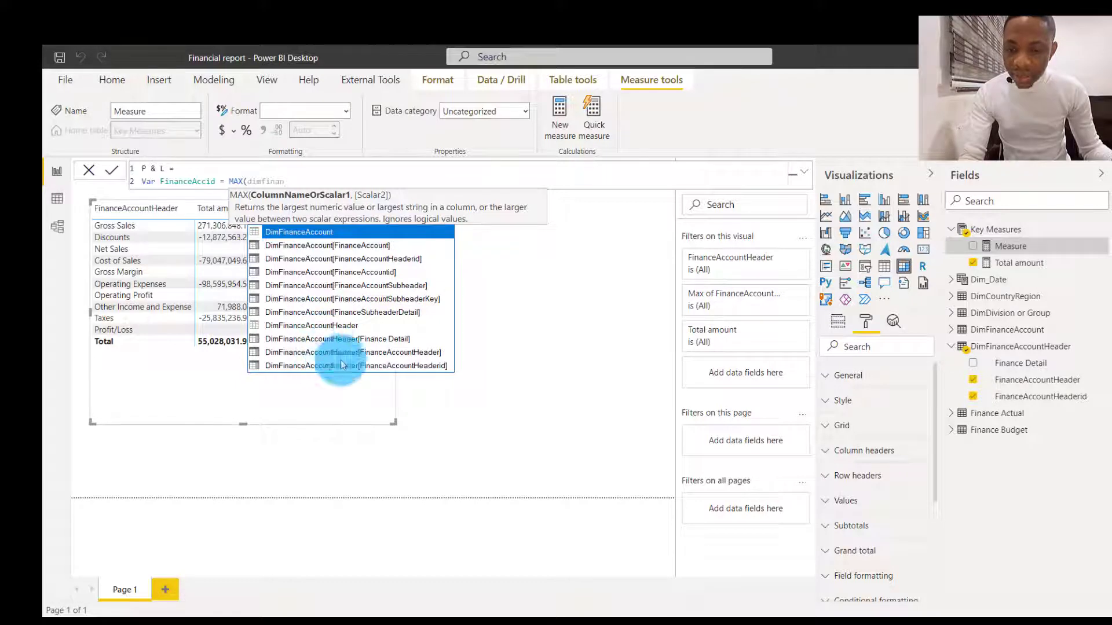
pyautogui.click(393, 367)
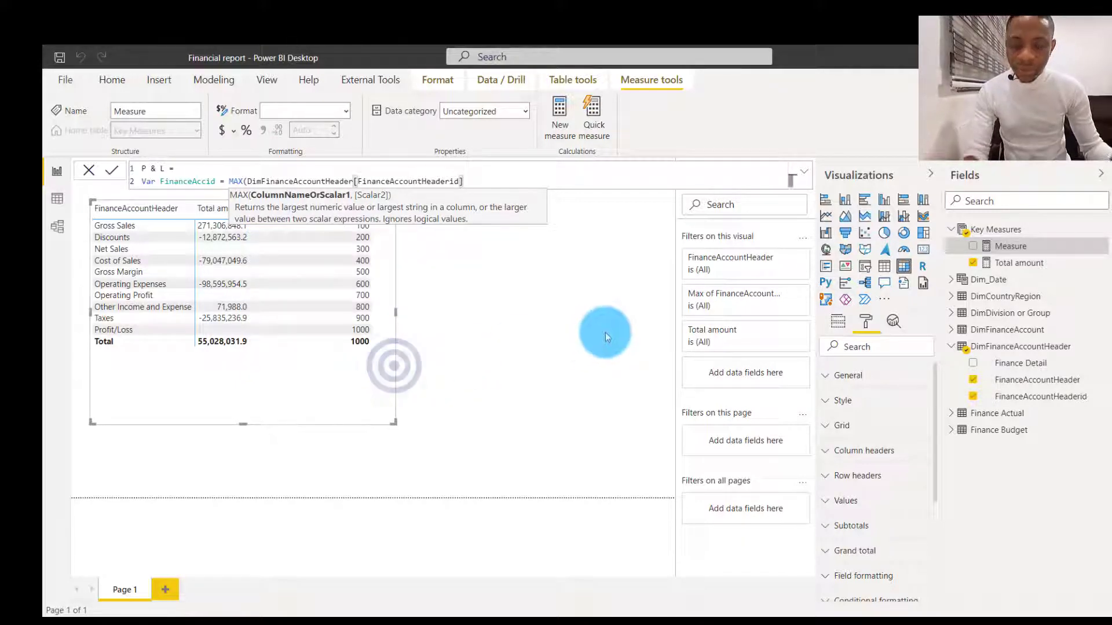
pyautogui.write(')')
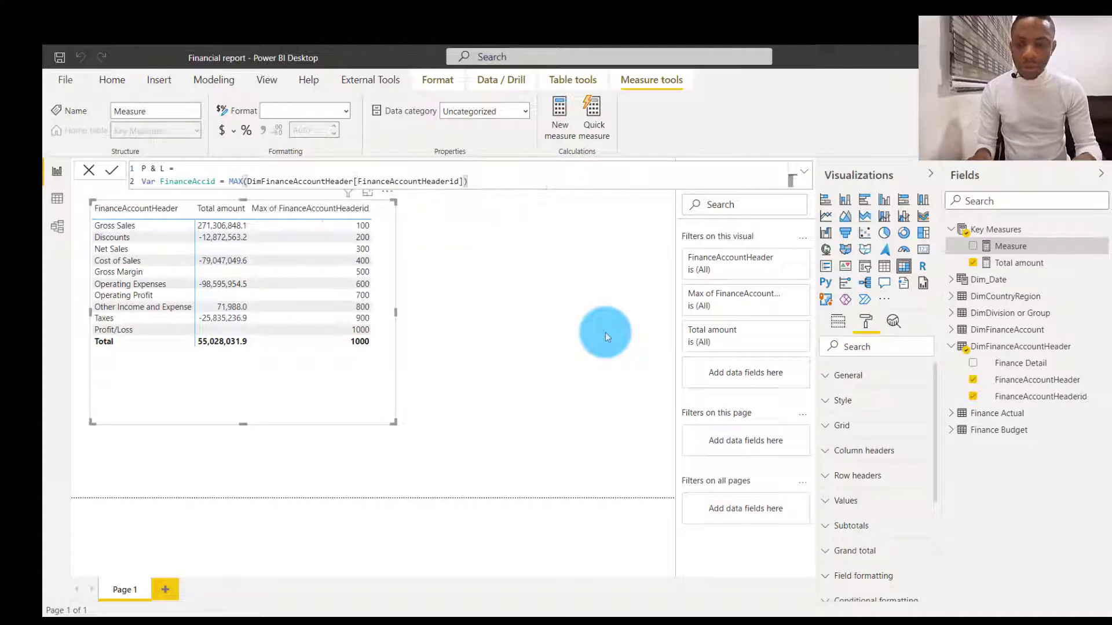
# Make the P & L measure return FinanceAccid, with Return and the variable on separate lines, and commit the formula
pyautogui.hotkey('shift', 'Return')
pyautogui.write('Re')
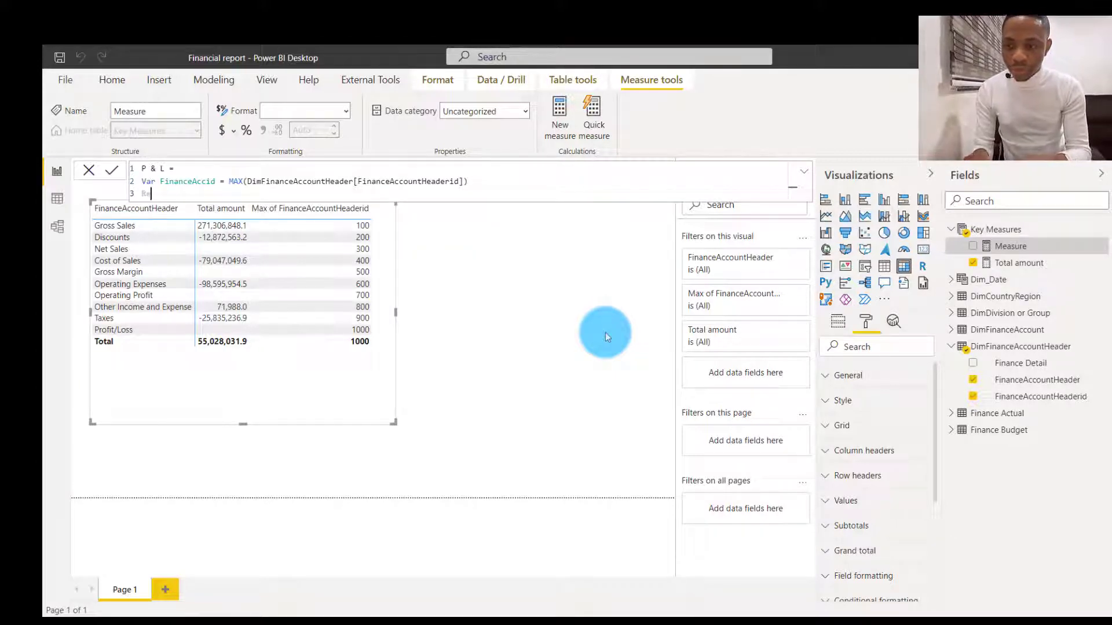
pyautogui.write('turn')
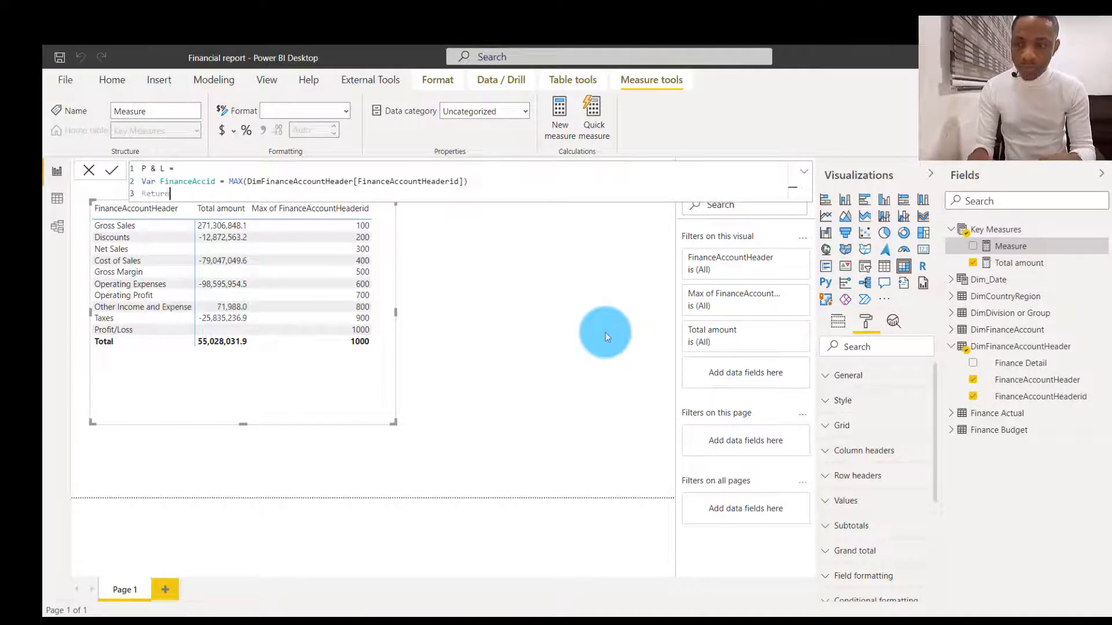
pyautogui.hotkey('shift', 'Return')
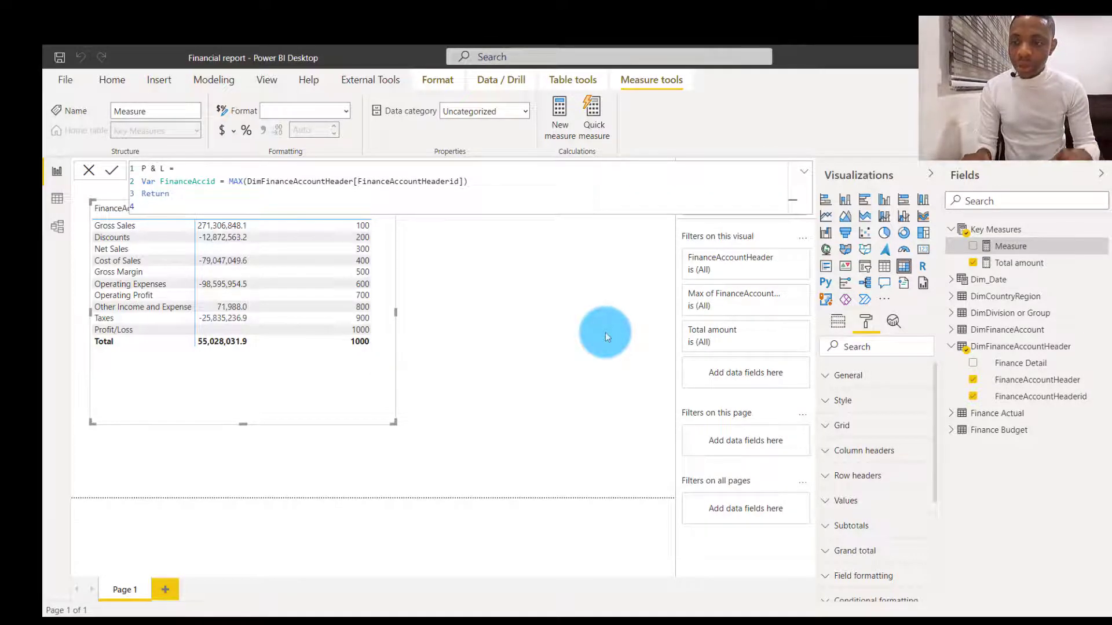
pyautogui.write('Fina')
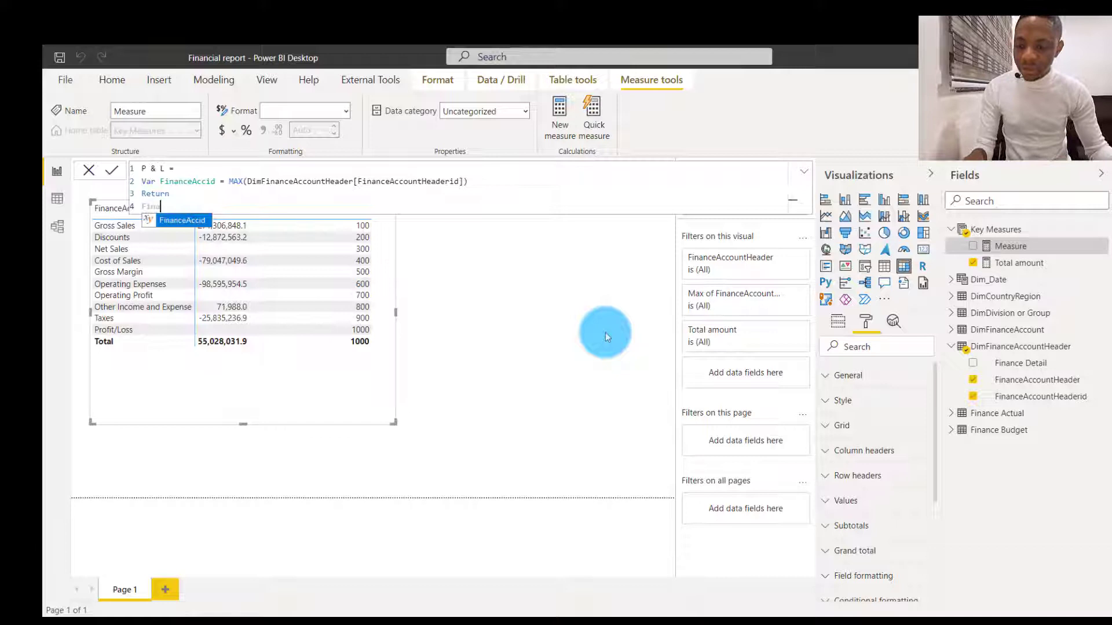
pyautogui.press('Tab')
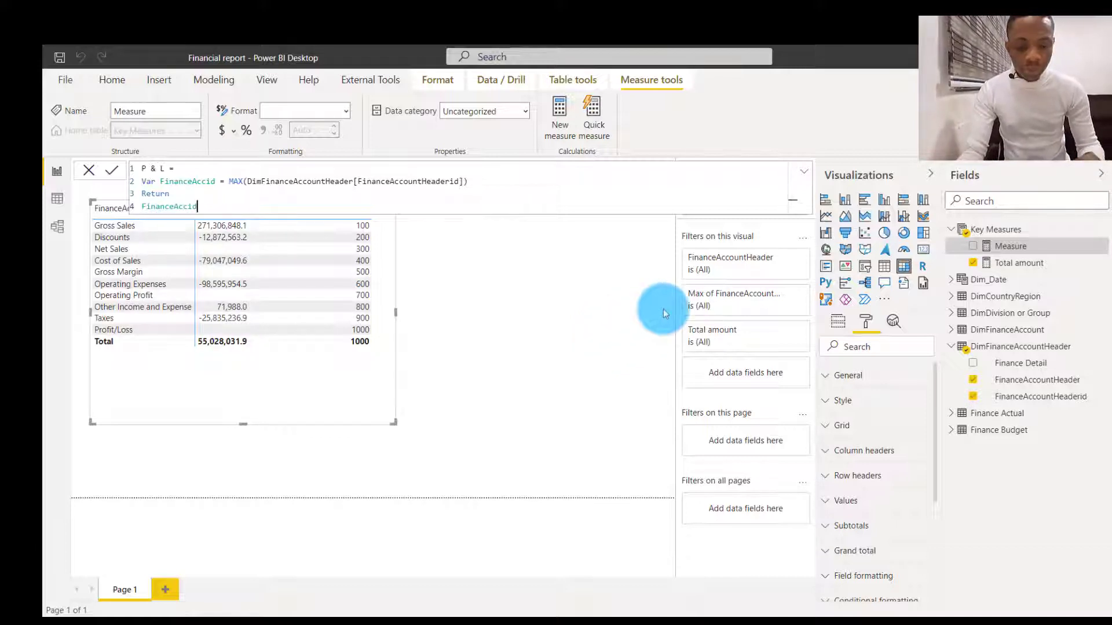
pyautogui.press('Return')
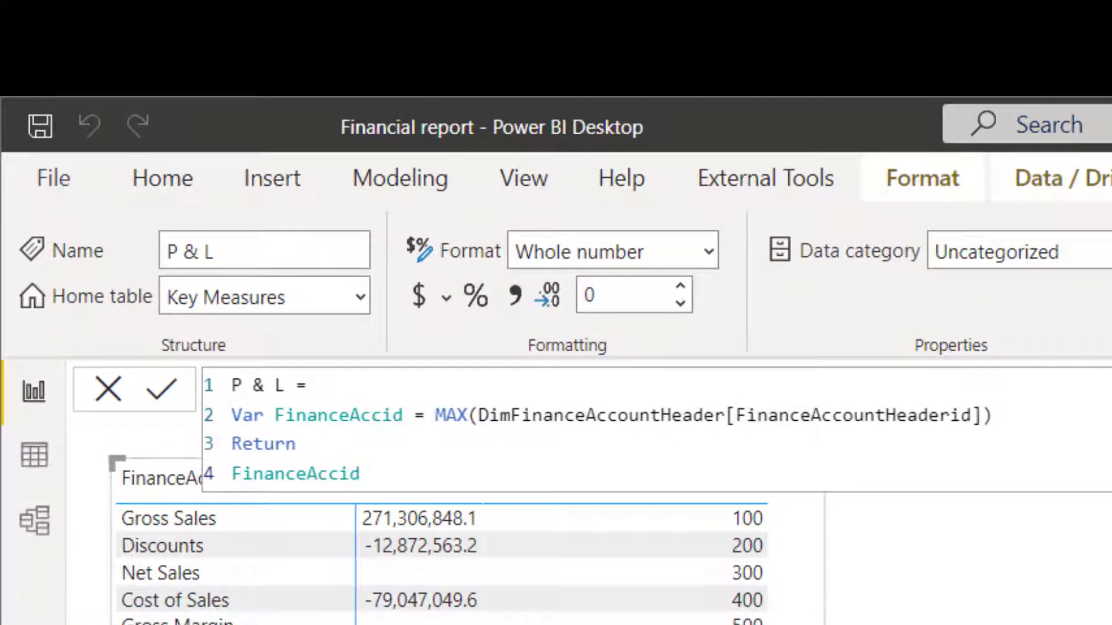
# Add the P & L measure to the matrix values below Total amount and remove Max of FinanceAccountHeaderid
pyautogui.click(834, 475)
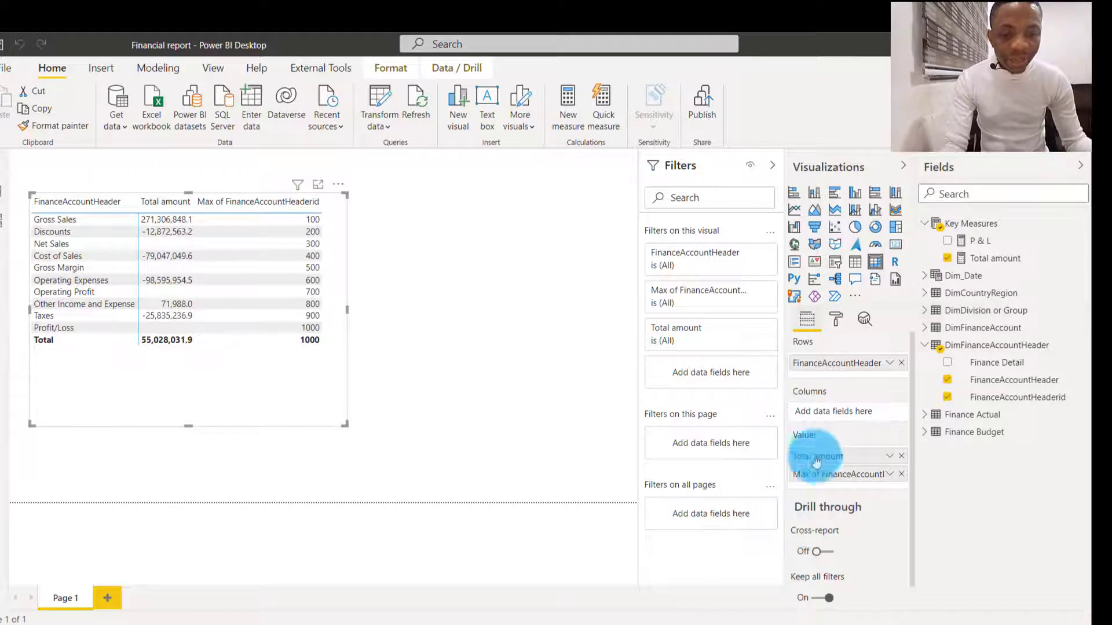
pyautogui.moveTo(985, 240); pyautogui.dragTo(851, 467)
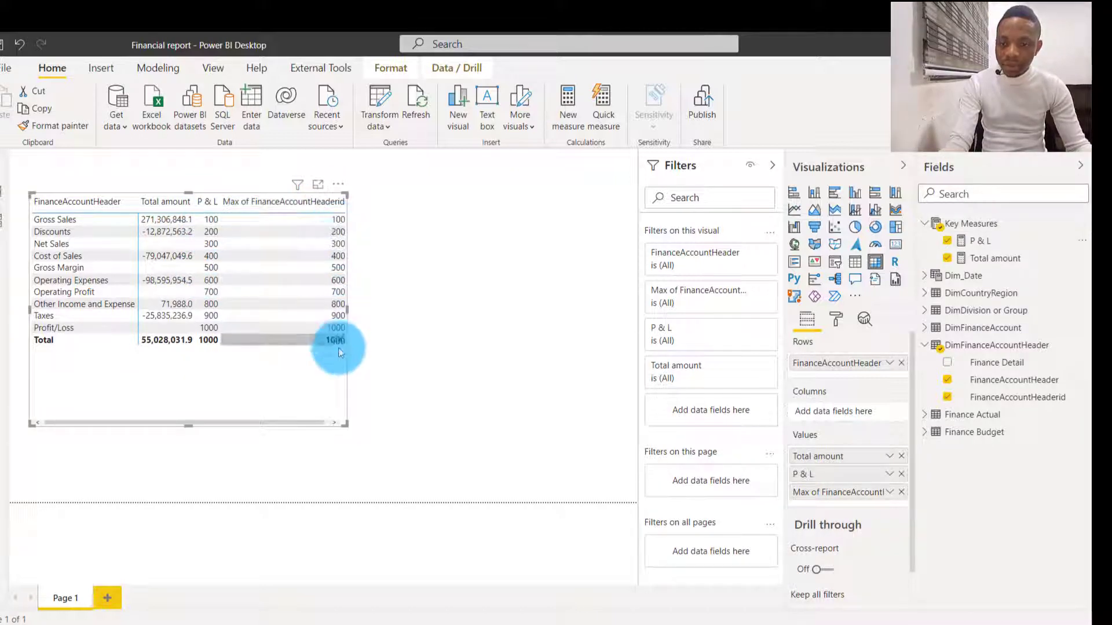
pyautogui.click(906, 495)
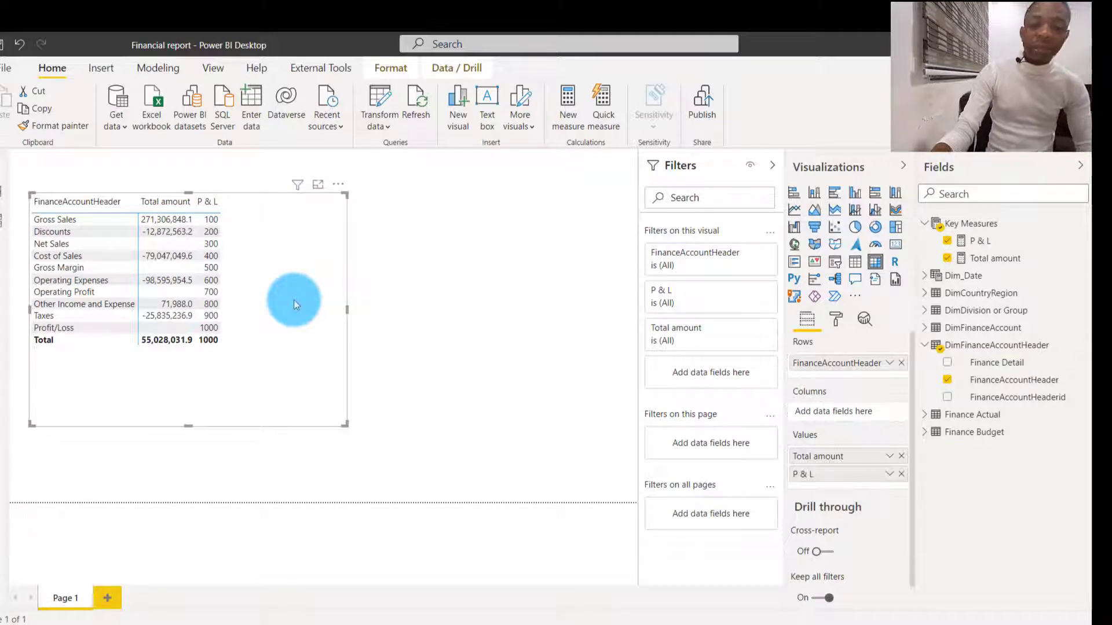
# In the P & L measure, declare a second variable named RunninTOT on a new line below the FinanceAccid variable
pyautogui.click(982, 249)
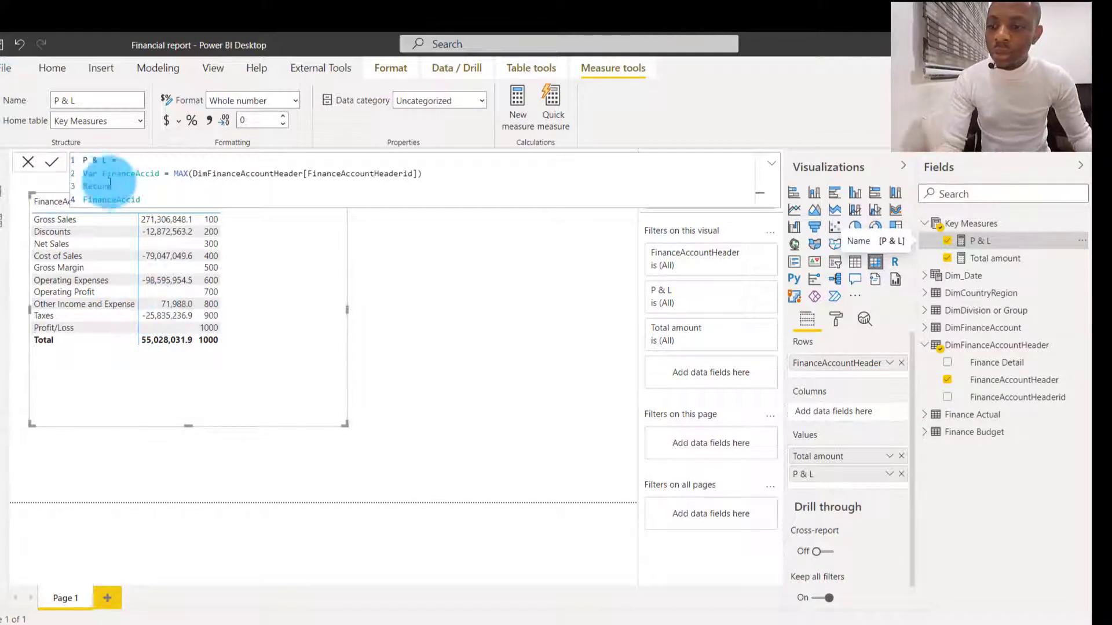
pyautogui.click(129, 191)
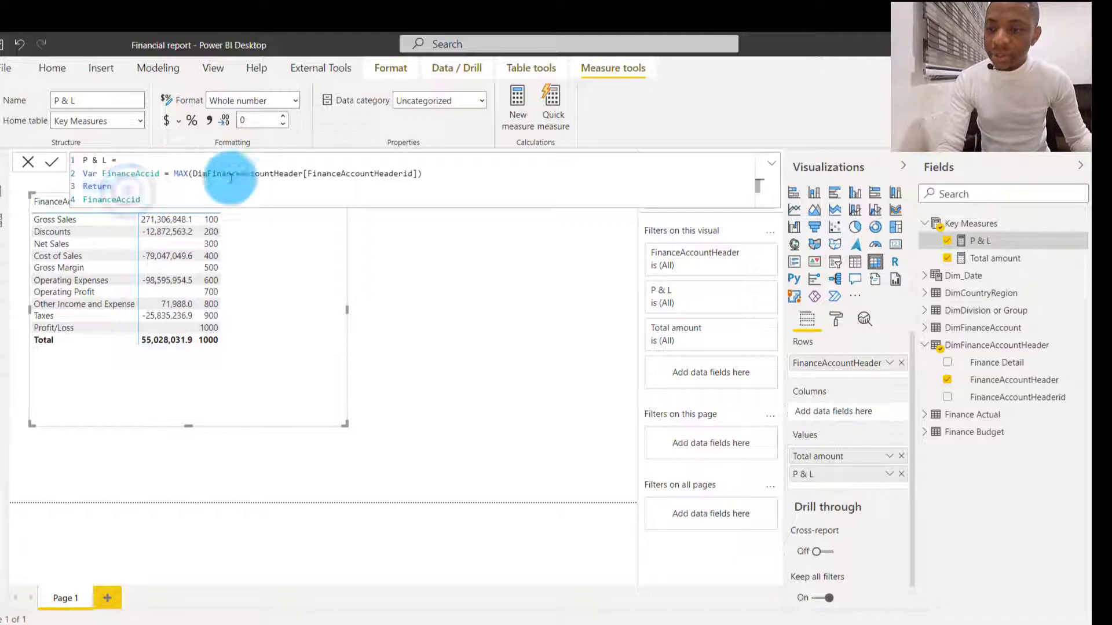
pyautogui.click(424, 173)
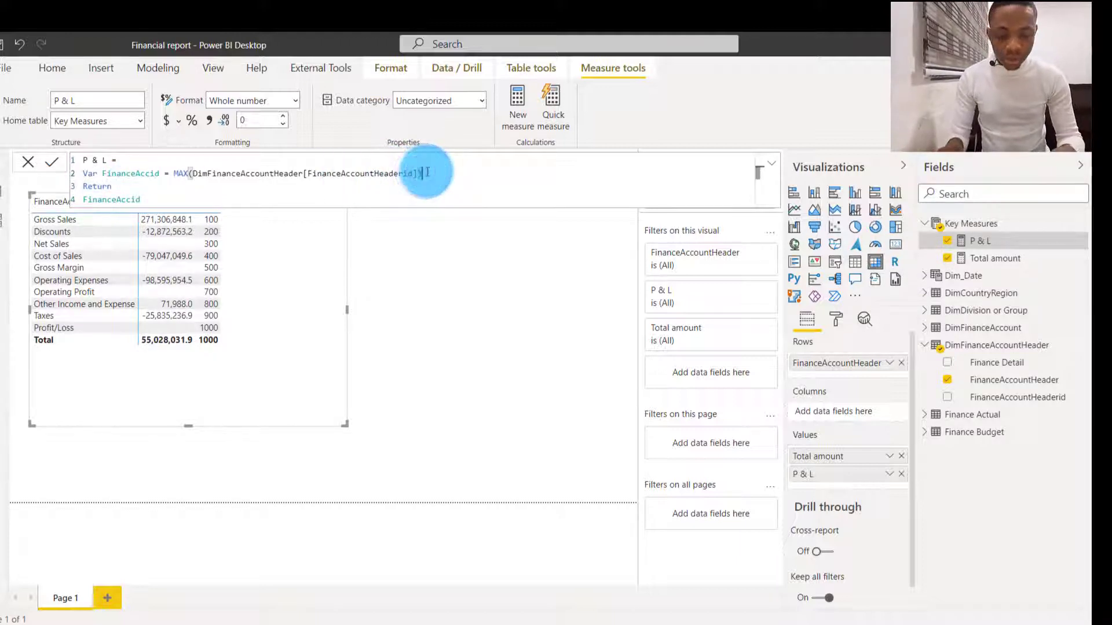
pyautogui.hotkey('shift', 'Return')
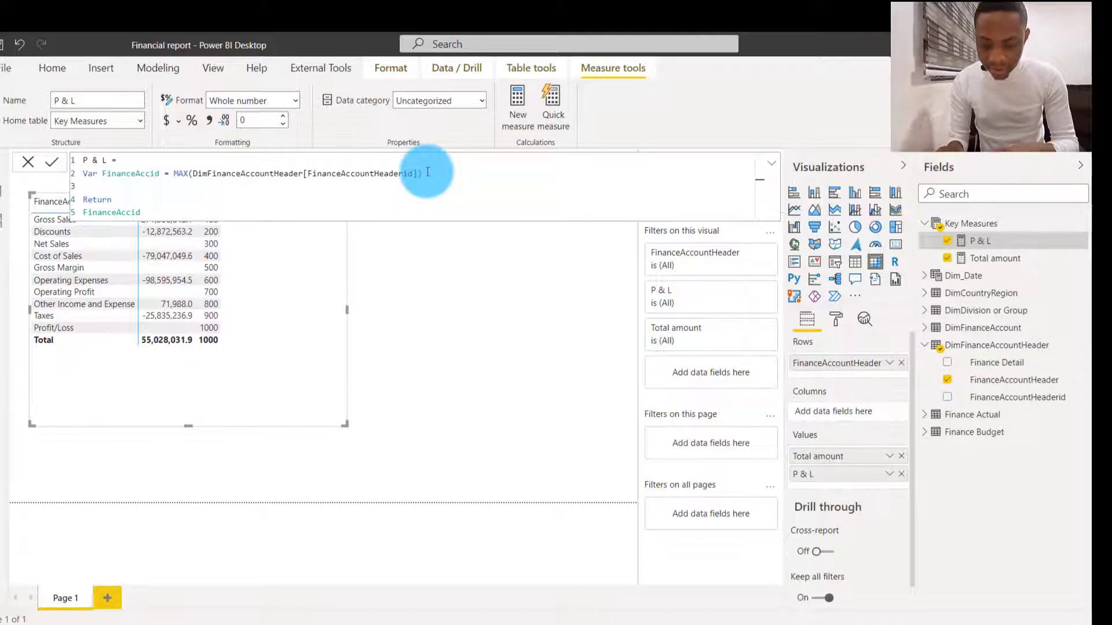
pyautogui.write('Var R')
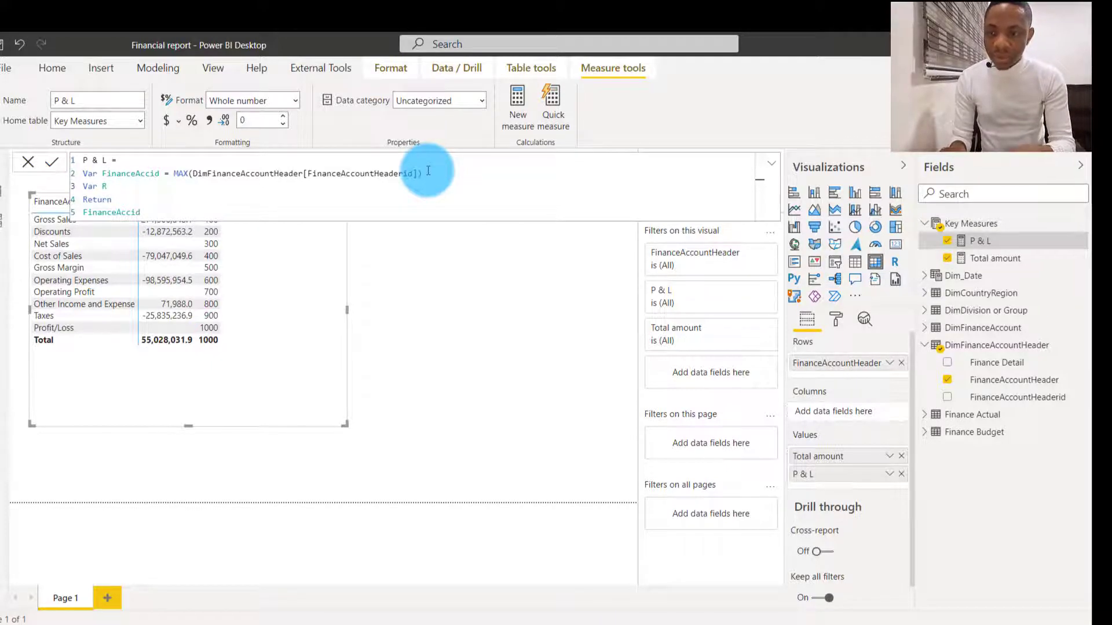
pyautogui.write('unu')
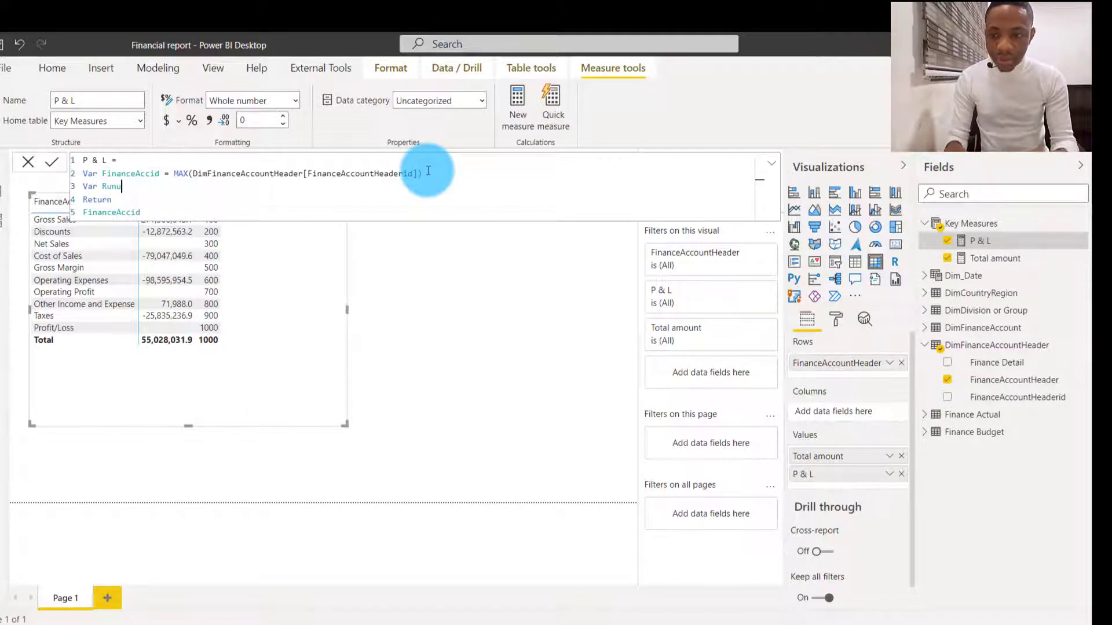
pyautogui.press('BackSpace')
pyautogui.write('i')
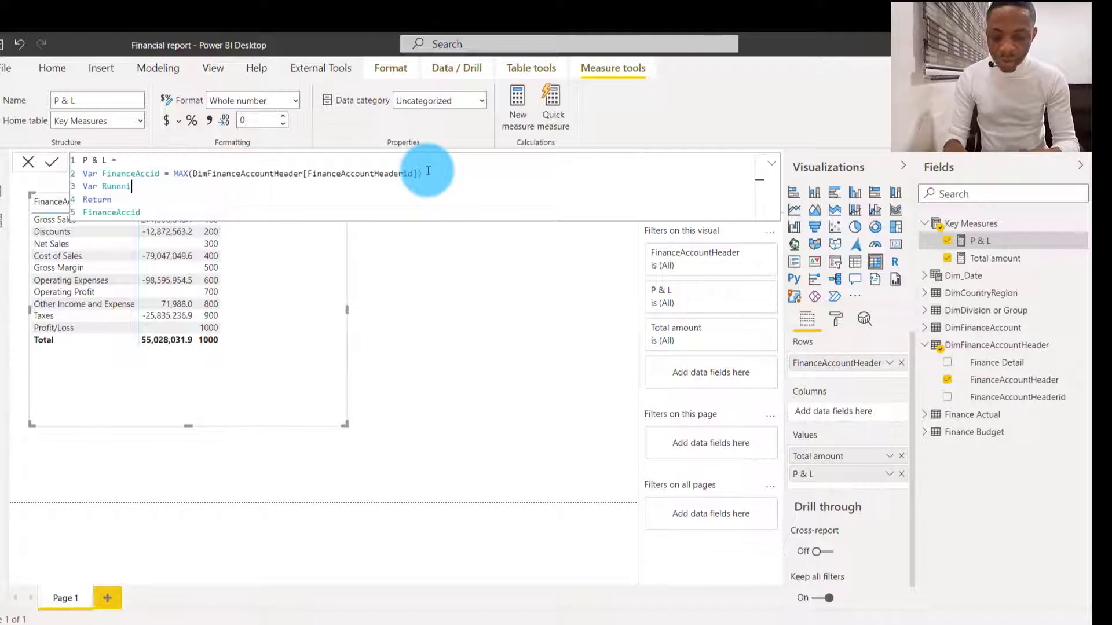
pyautogui.write('ng')
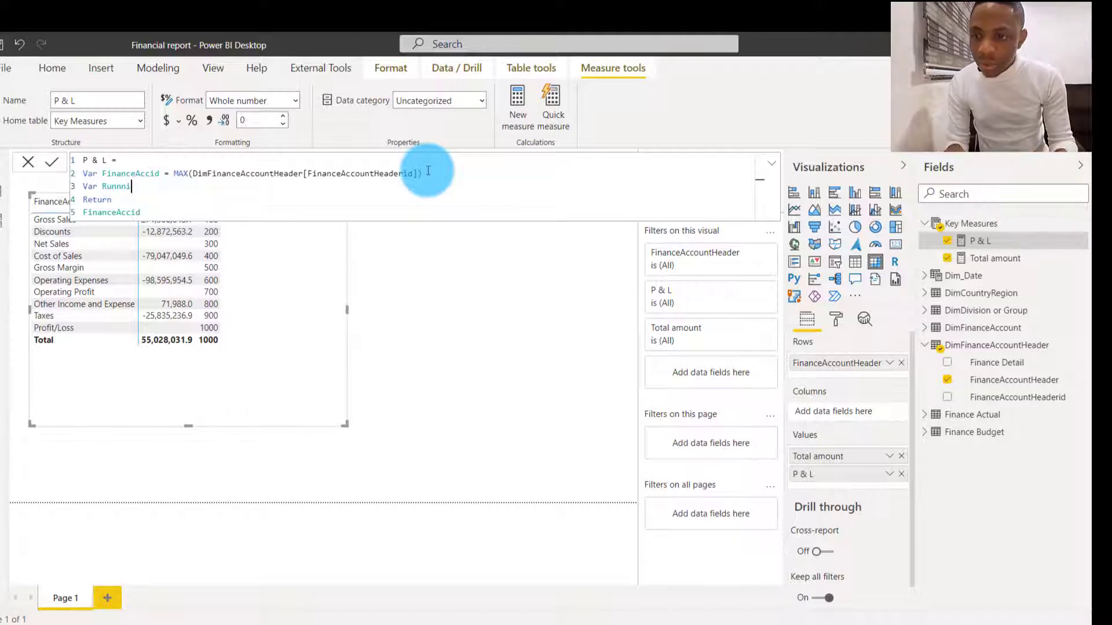
pyautogui.press('BackSpace')
pyautogui.press('BackSpace')
pyautogui.write('in')
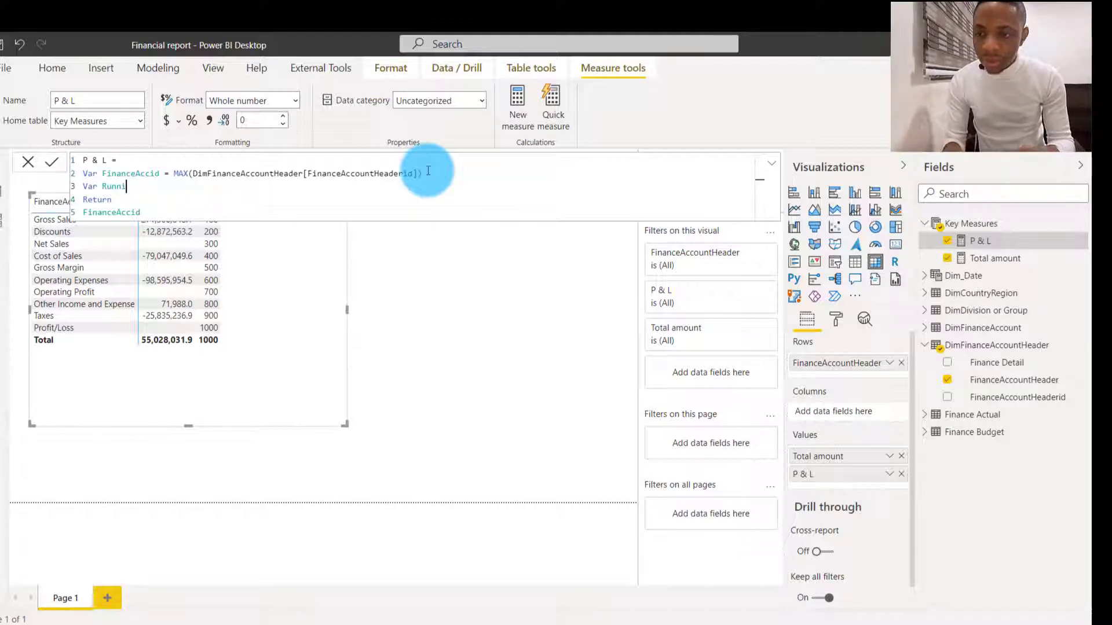
pyautogui.write('TOT =')
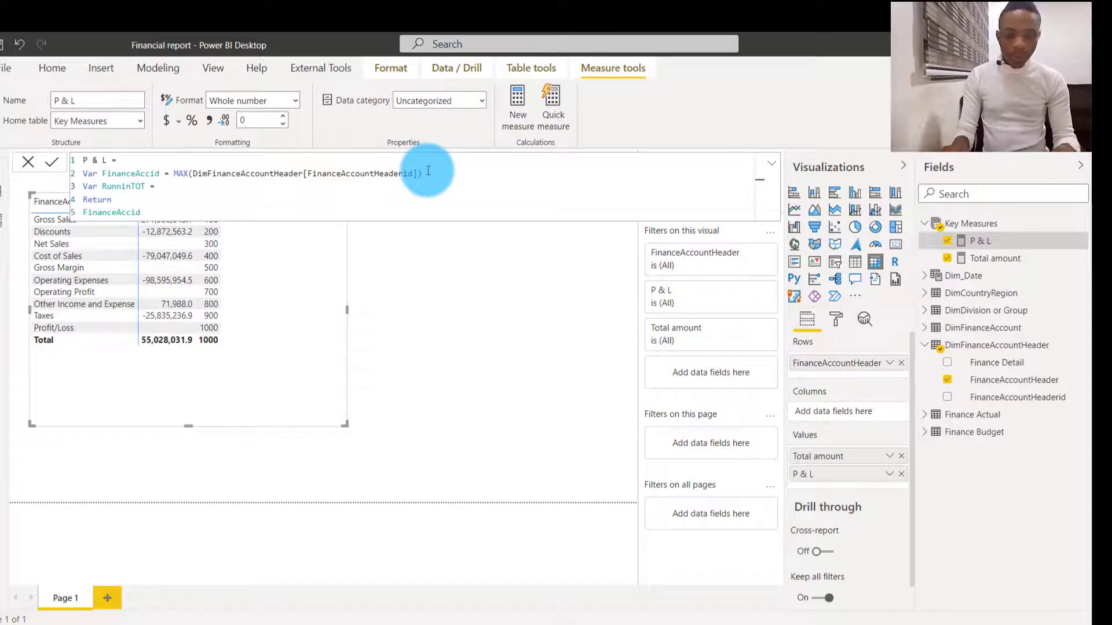
# On the line below RunninTOT, start its expression with CALCULATE and use [Total amount] as the first argument
pyautogui.hotkey('shift', 'Return')
pyautogui.write('CALCULATE(')
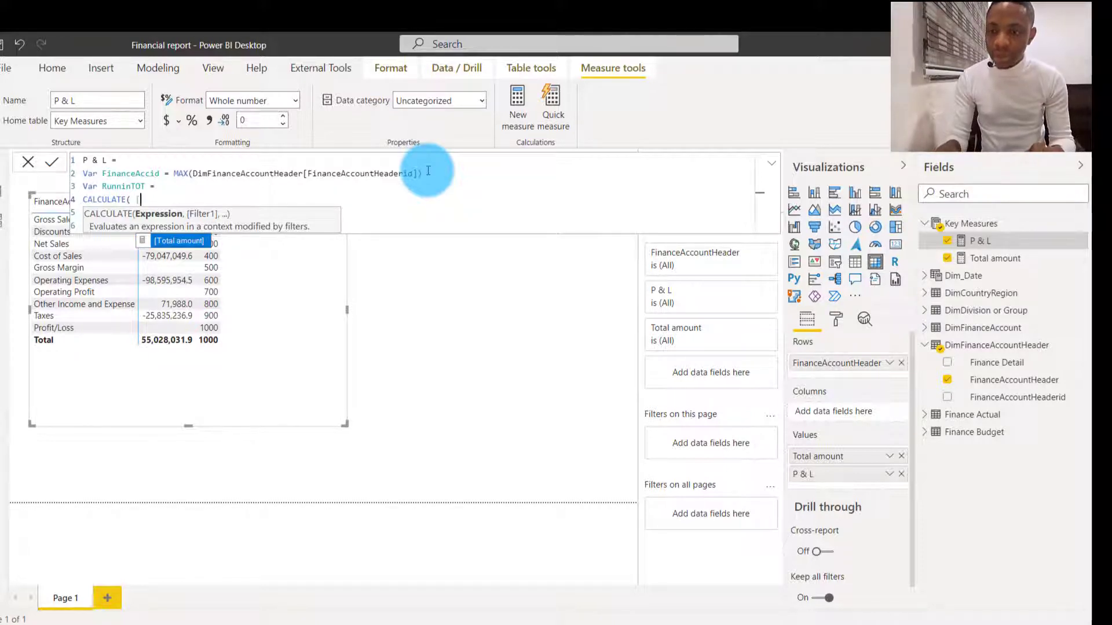
pyautogui.write('[')
pyautogui.press('Tab')
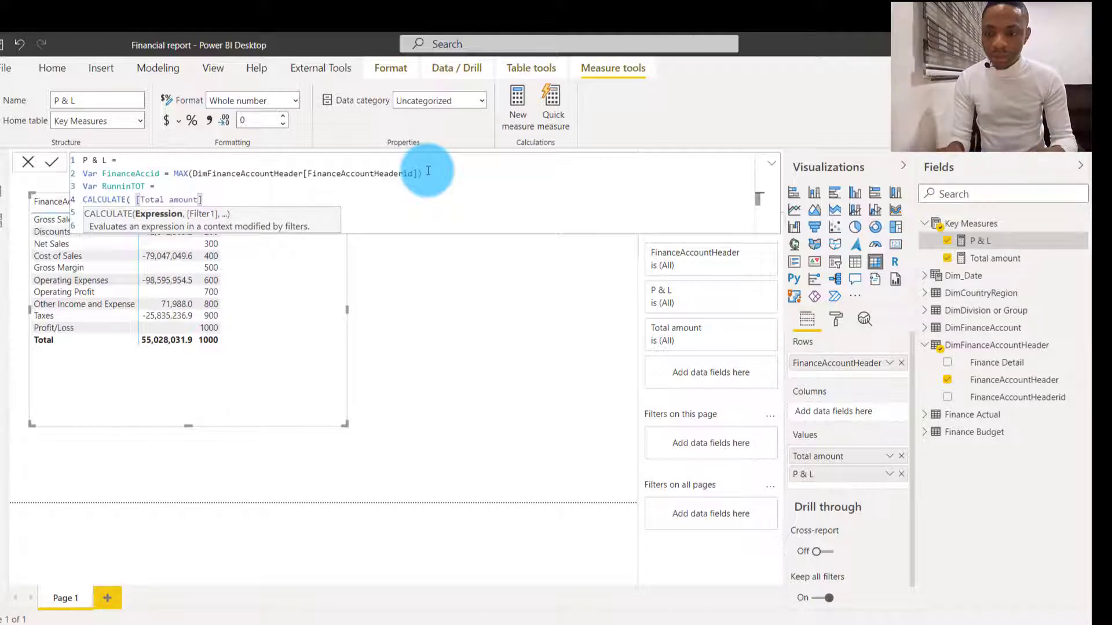
pyautogui.write(',')
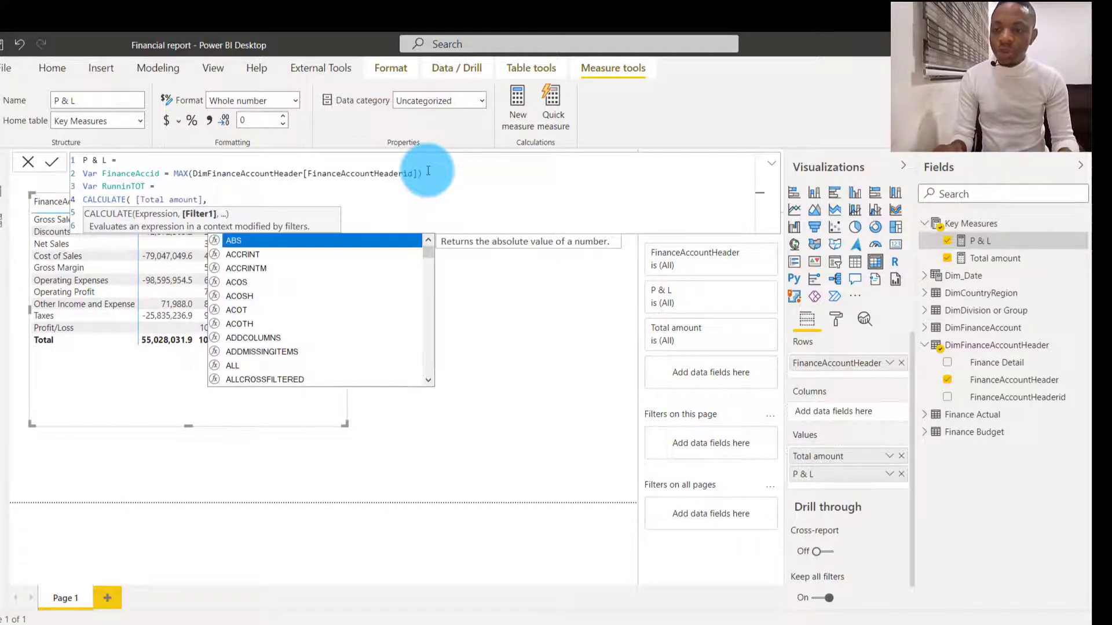
# Begin the CALCULATE filter argument on a new line with FILTER(ALL(
pyautogui.hotkey('shift', 'Return')
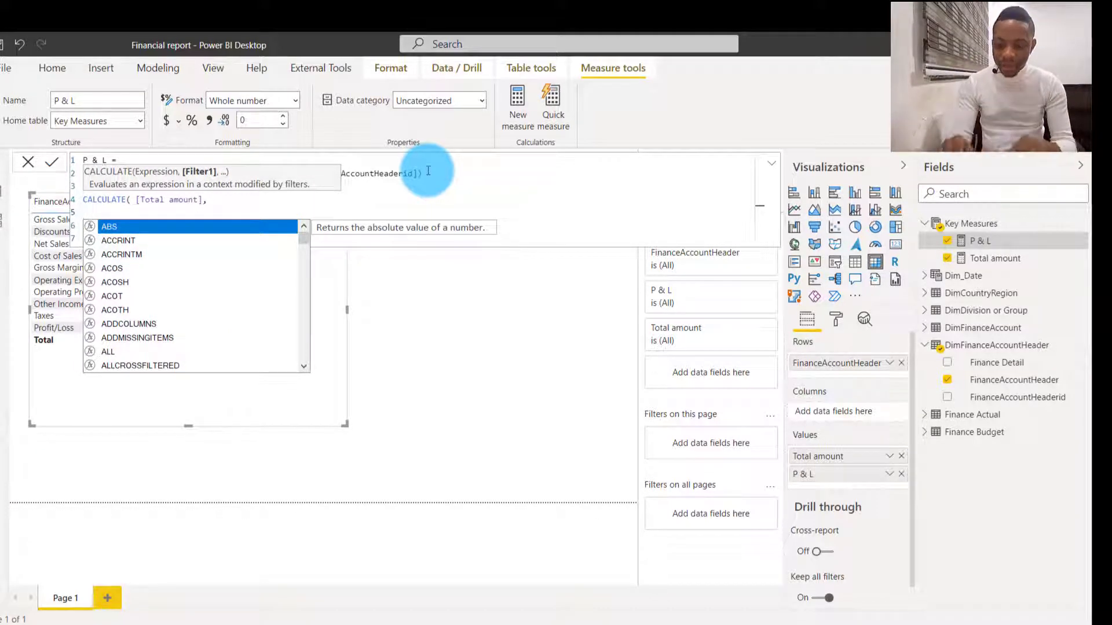
pyautogui.write('FILTER(')
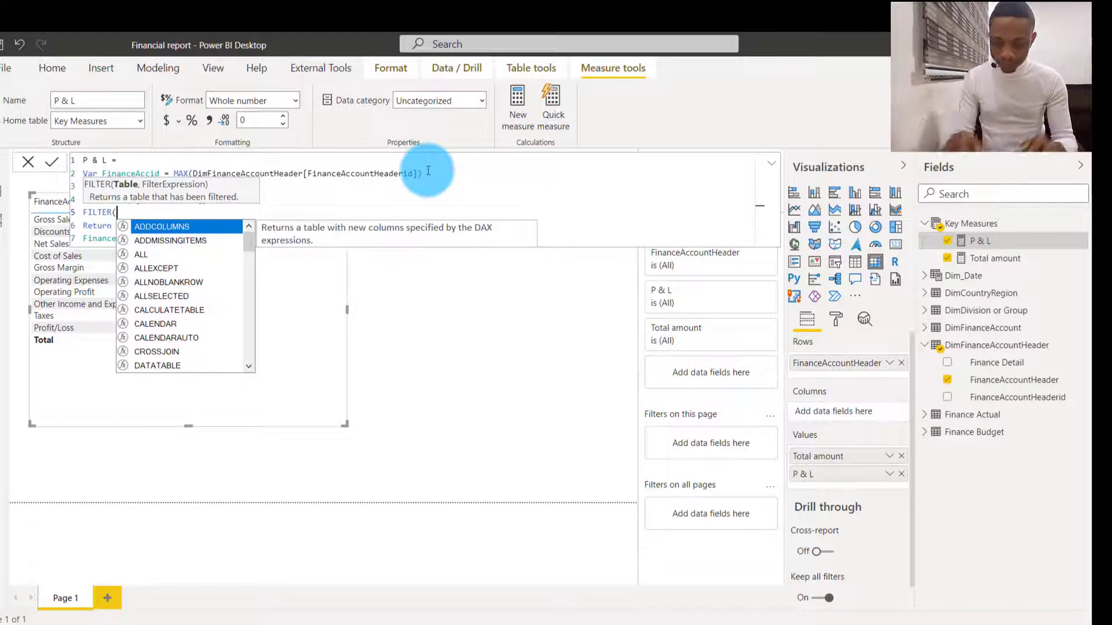
pyautogui.write('all')
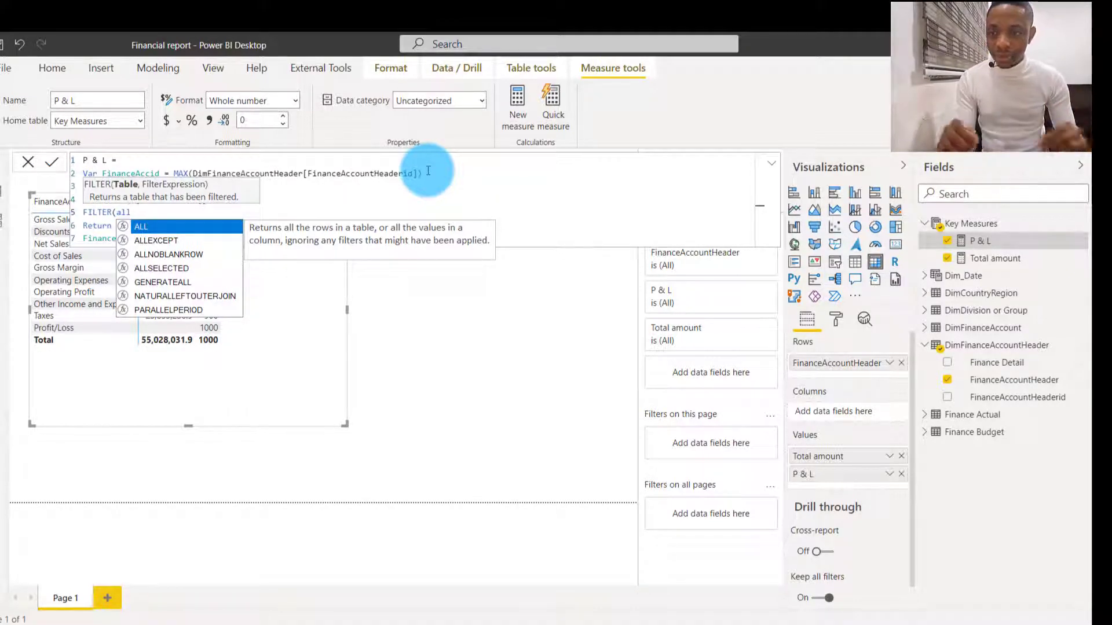
pyautogui.write('(')
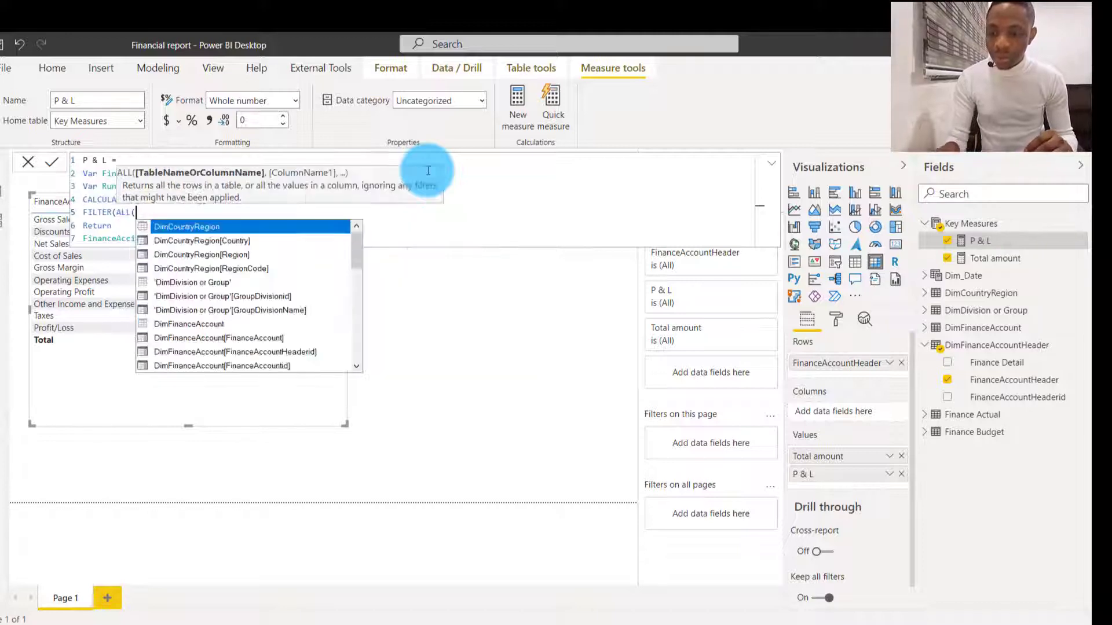
pyautogui.write('finan')
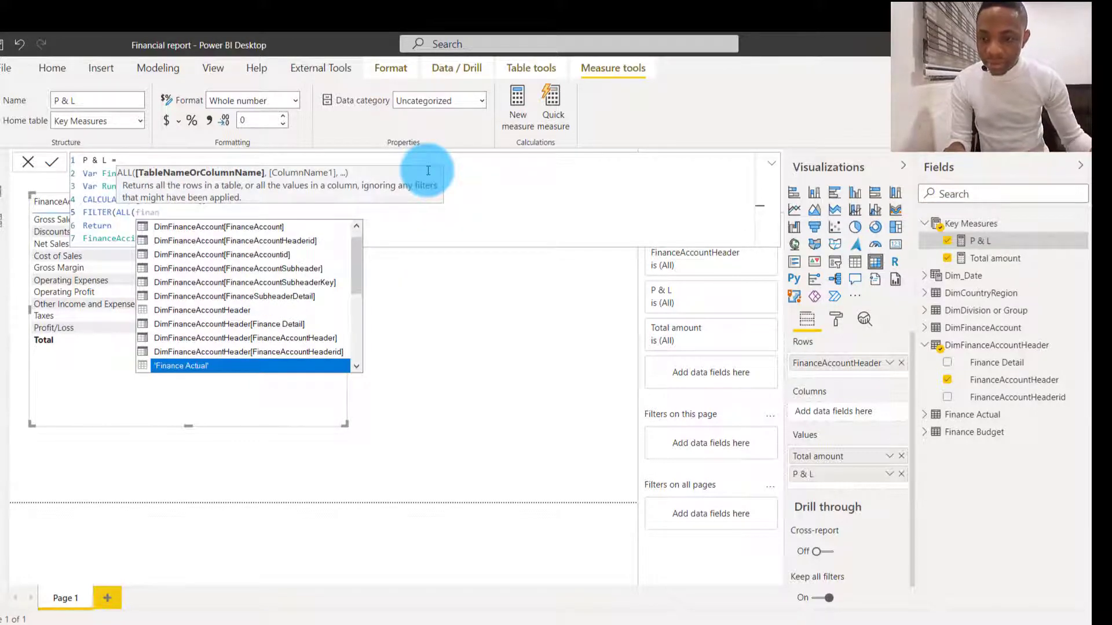
pyautogui.click(357, 285)
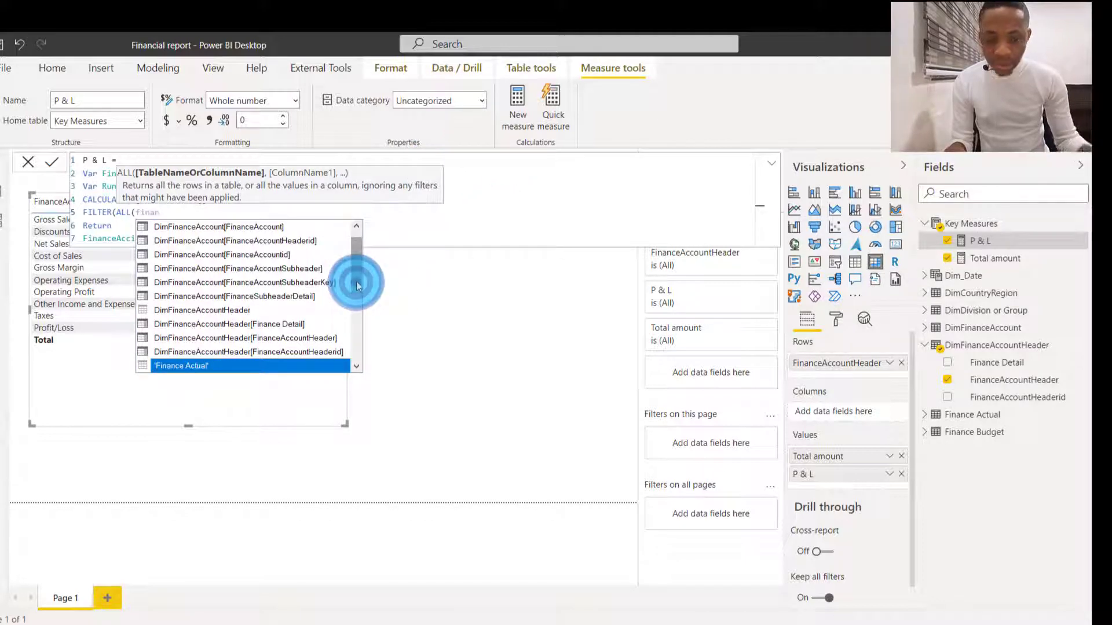
pyautogui.press('BackSpace')
pyautogui.press('BackSpace')
pyautogui.press('BackSpace')
pyautogui.press('BackSpace')
pyautogui.press('BackSpace')
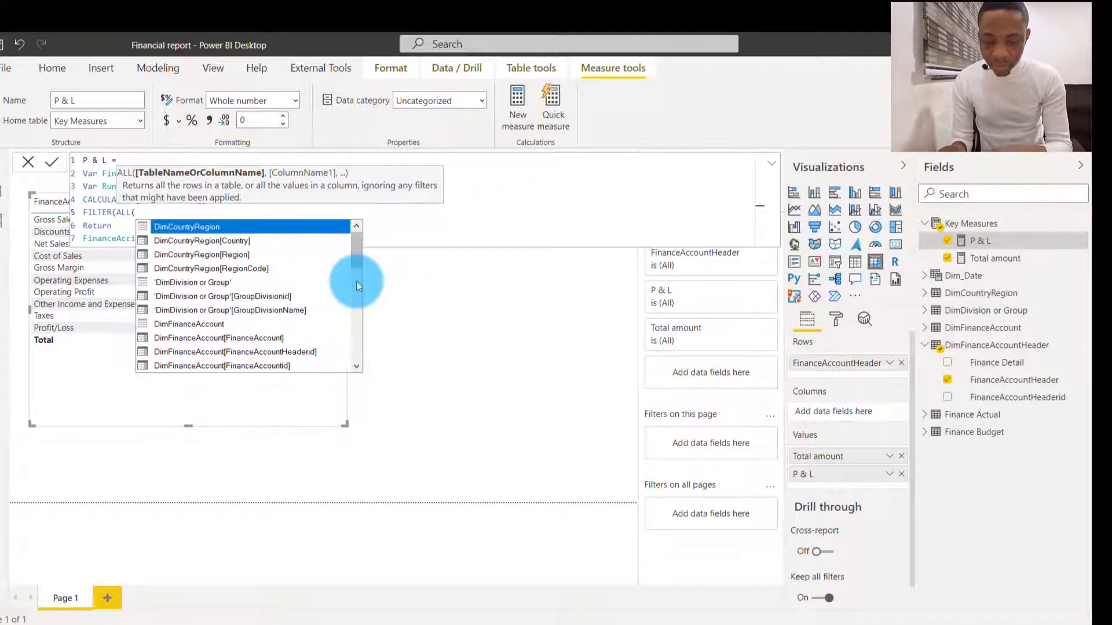
# Use the DimFinanceAccountHeader table as the ALL argument, close ALL with a comma and start a new line
pyautogui.write('Dim')
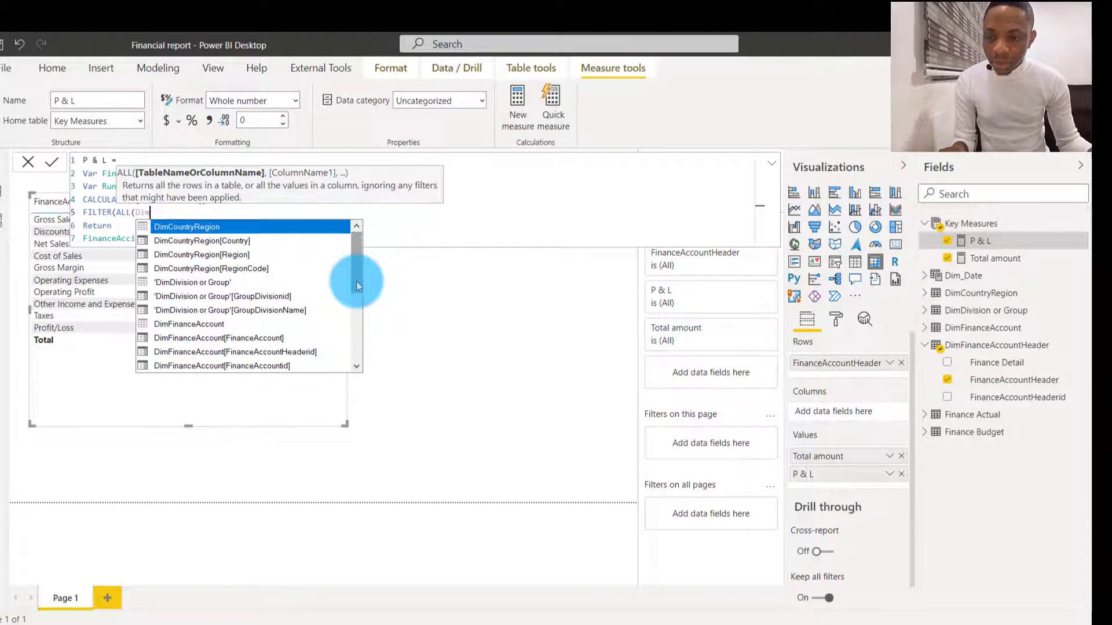
pyautogui.moveTo(357, 282); pyautogui.dragTo(355, 330)
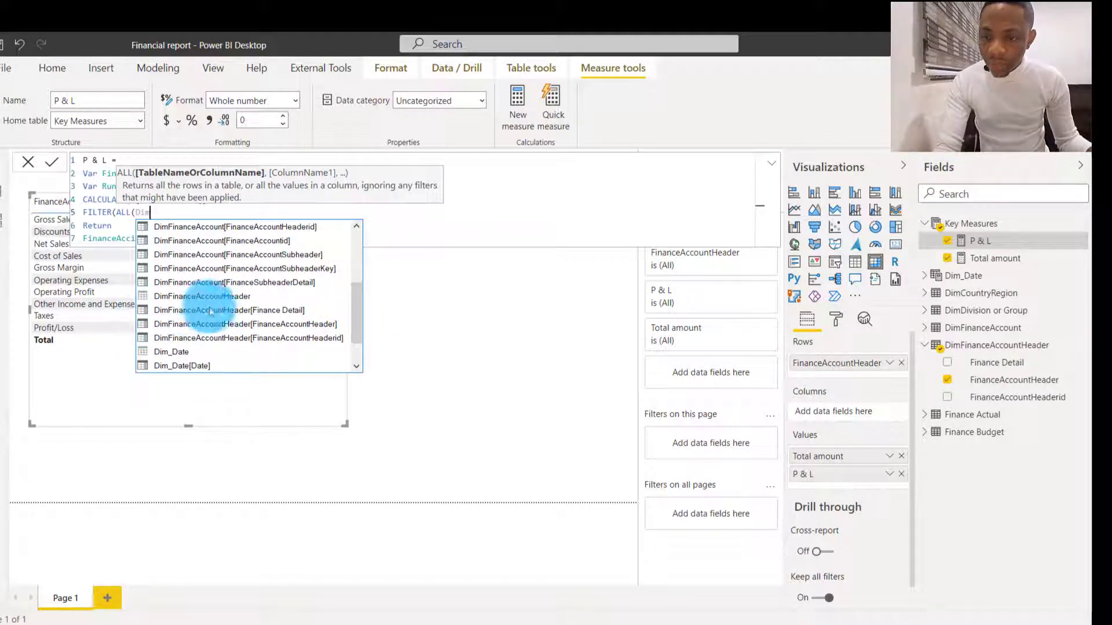
pyautogui.click(278, 328)
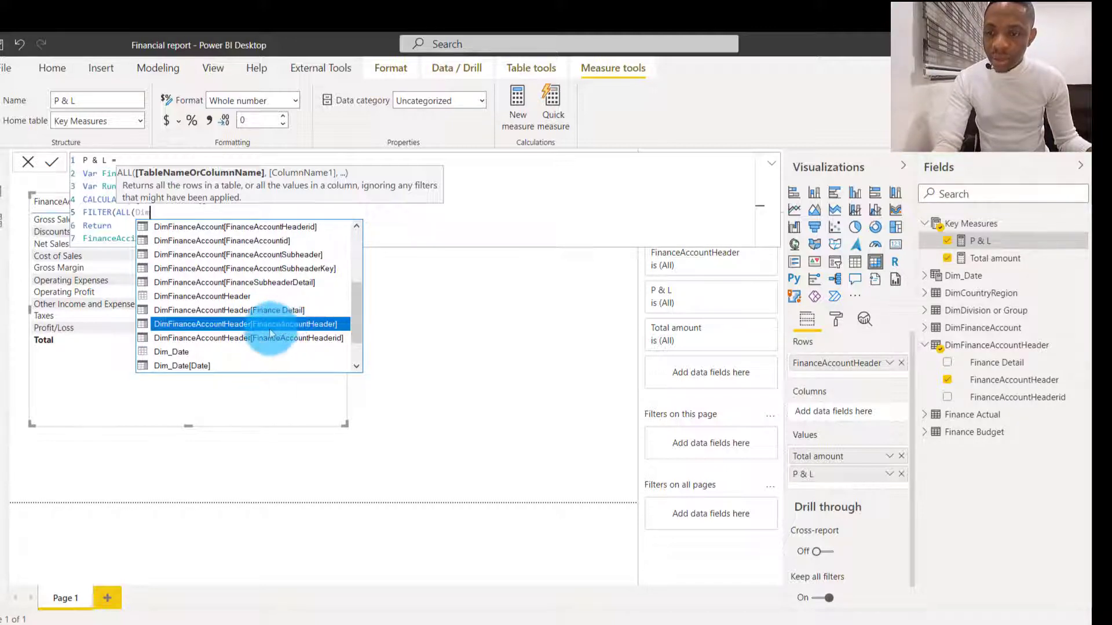
pyautogui.click(242, 297)
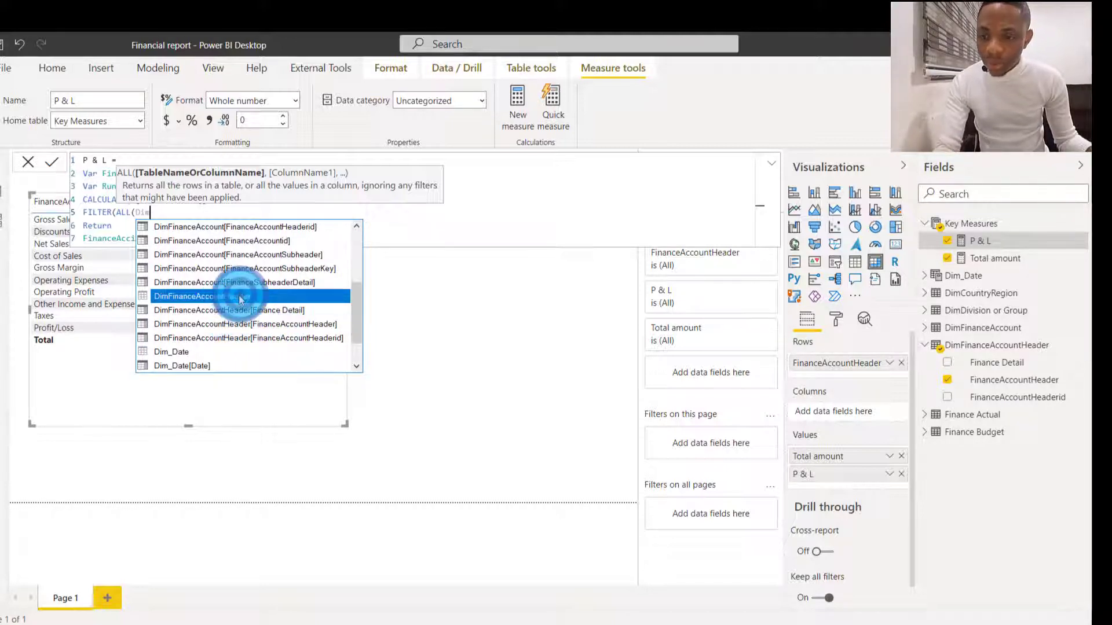
pyautogui.doubleClick(242, 297)
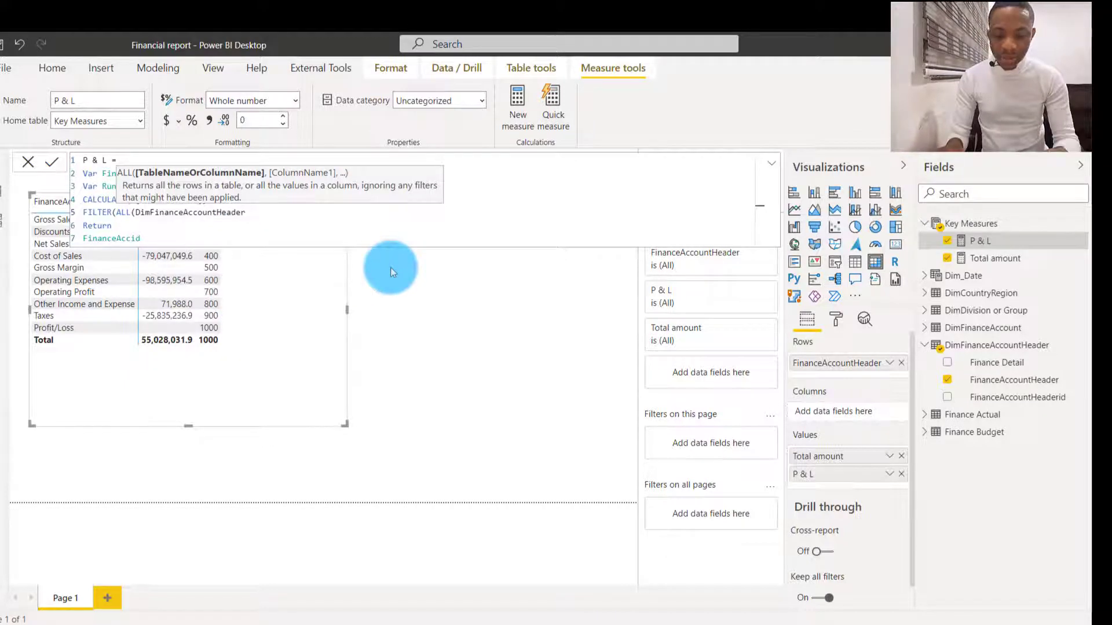
pyautogui.write('),')
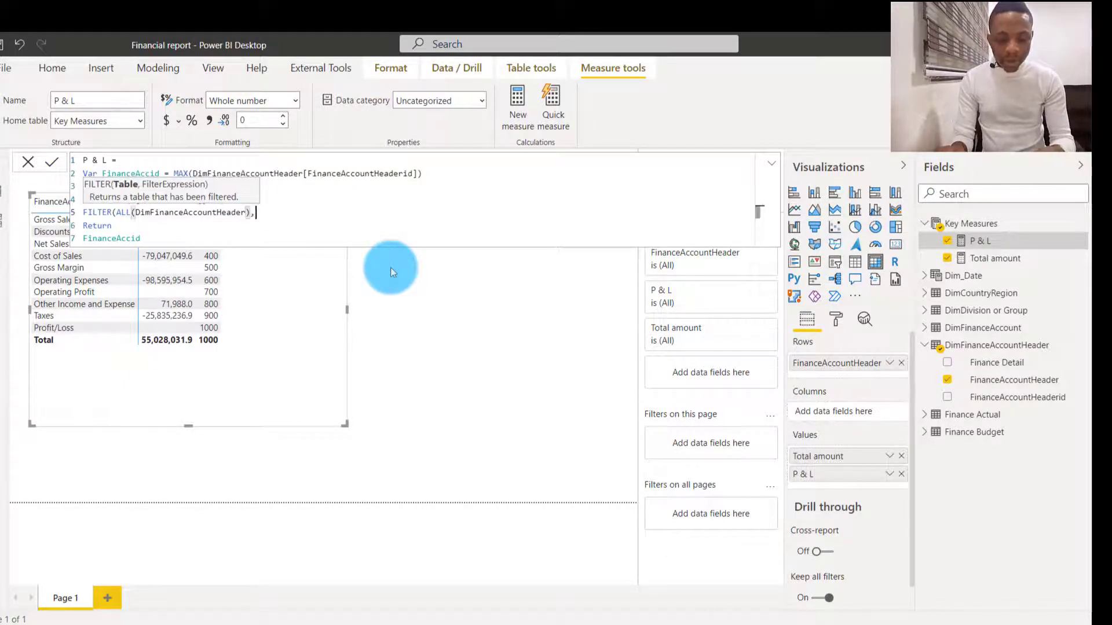
pyautogui.hotkey('shift', 'Return')
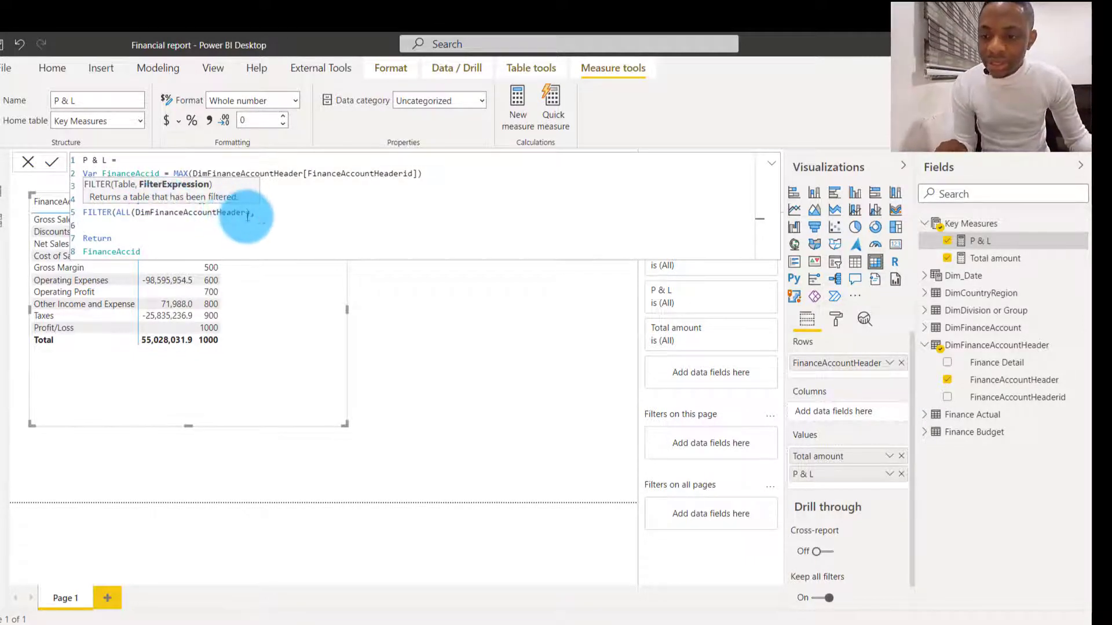
# Copy the DimFinanceAccountHeader table name from ALL and paste it on the next line to start the filter expression
pyautogui.moveTo(243, 212); pyautogui.dragTo(144, 218)
pyautogui.doubleClick(139, 213)
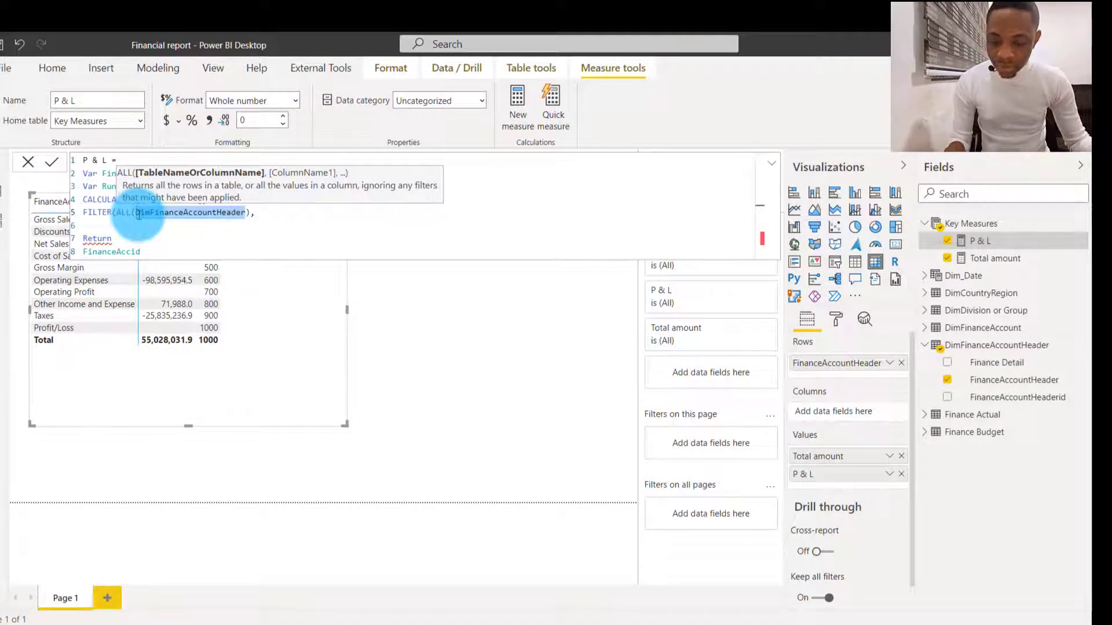
pyautogui.click(268, 213)
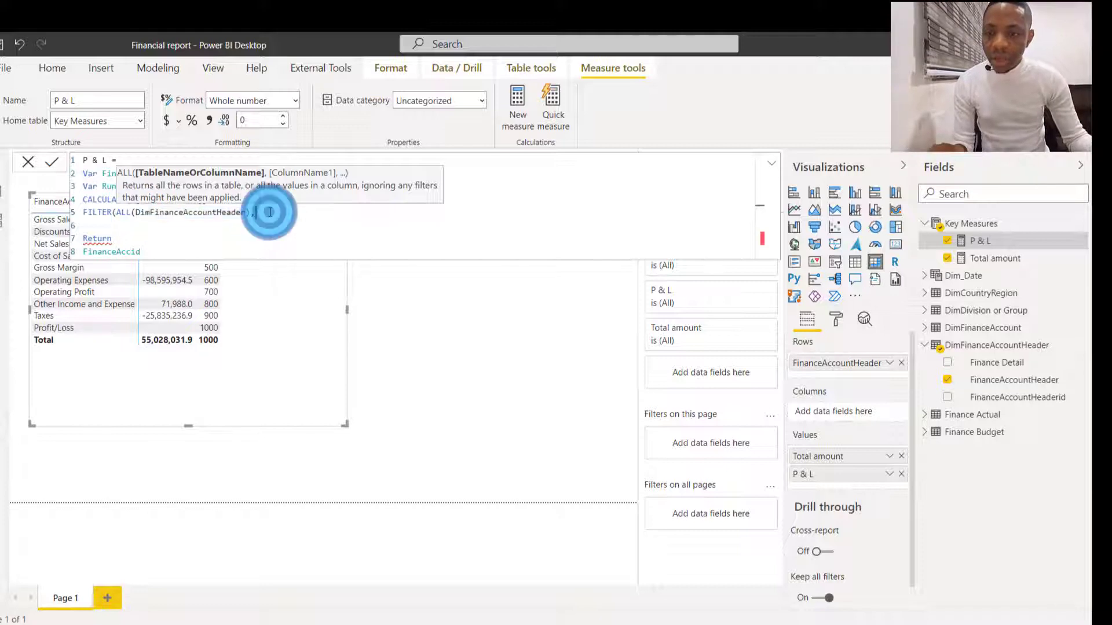
pyautogui.hotkey('shift', 'Return')
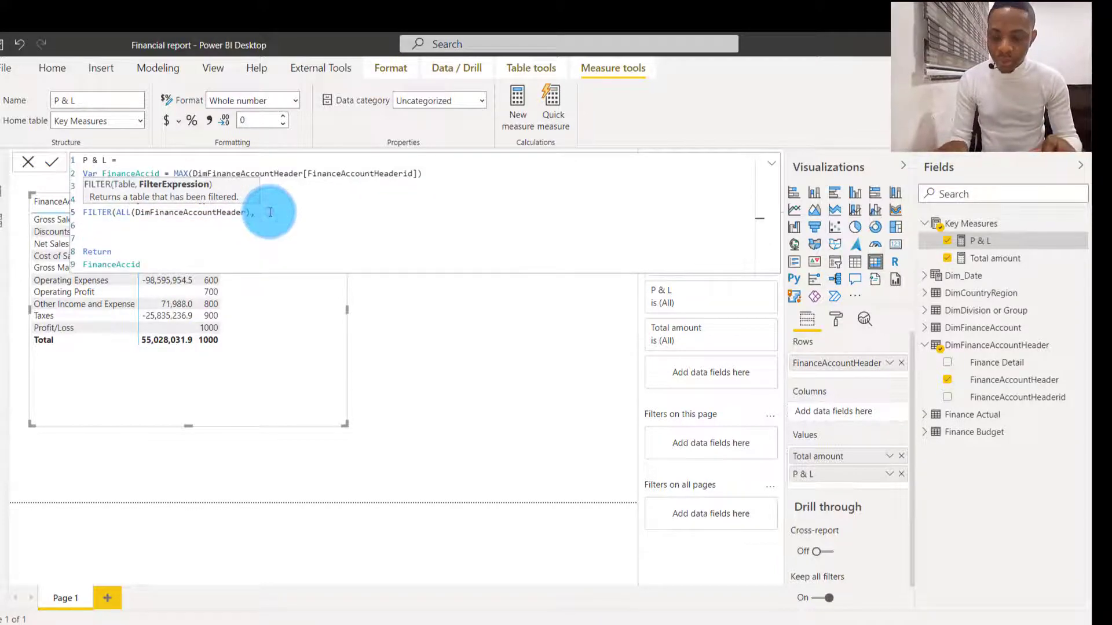
pyautogui.write('DimFinanceAccountHeader')
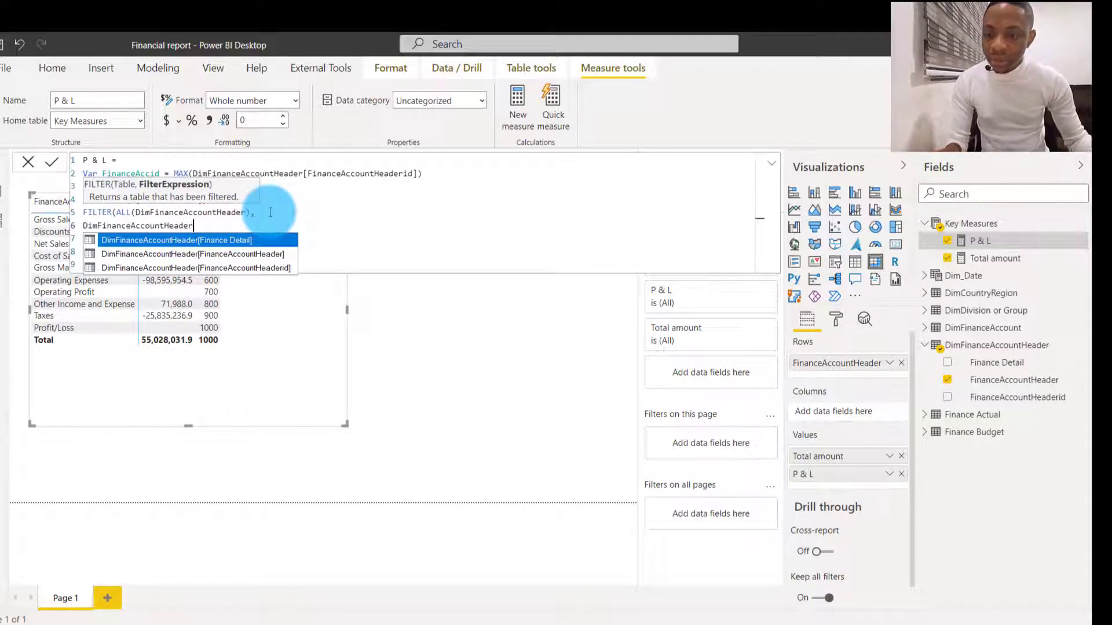
# Complete the filter condition as DimFinanceAccountHeader[FinanceAccountHeaderid] <= FinanceAccid
pyautogui.click(285, 269)
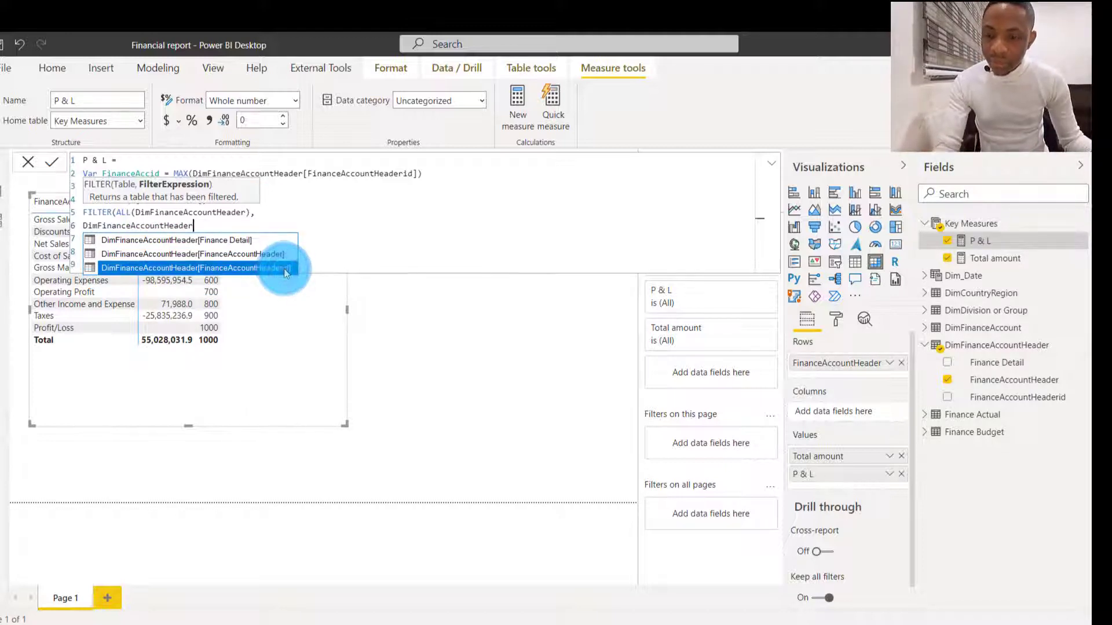
pyautogui.click(285, 268)
pyautogui.click(336, 224)
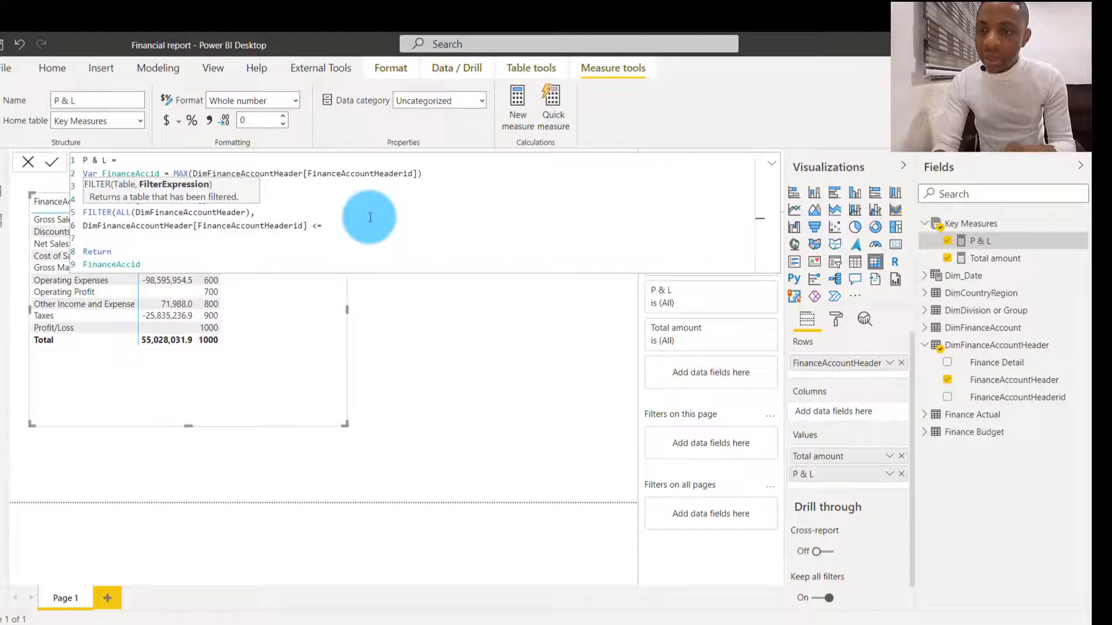
pyautogui.write('fina')
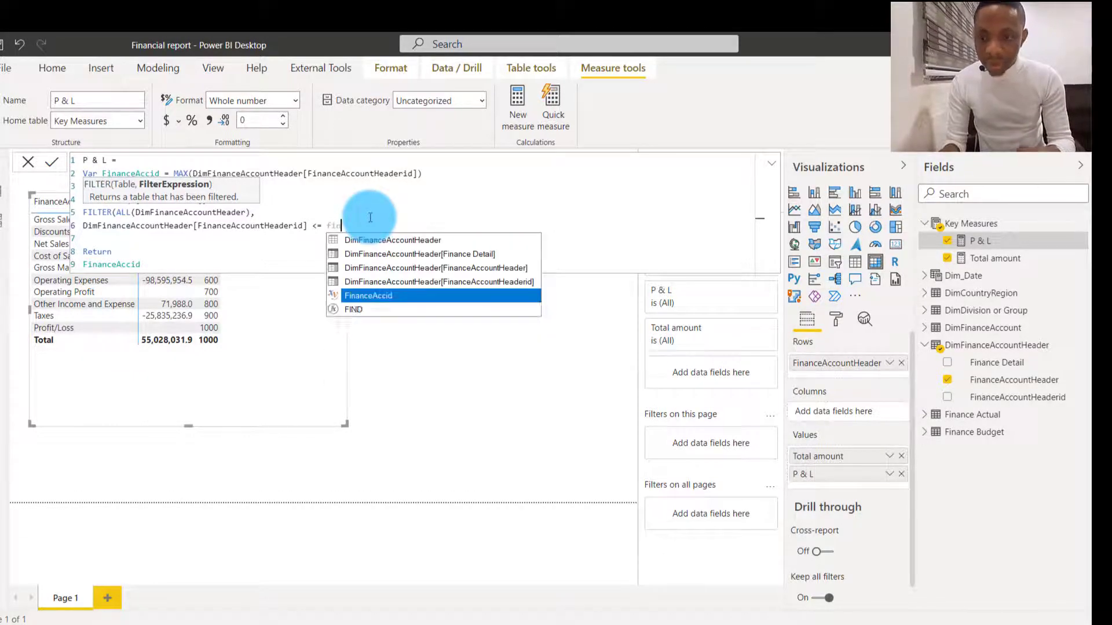
pyautogui.click(381, 294)
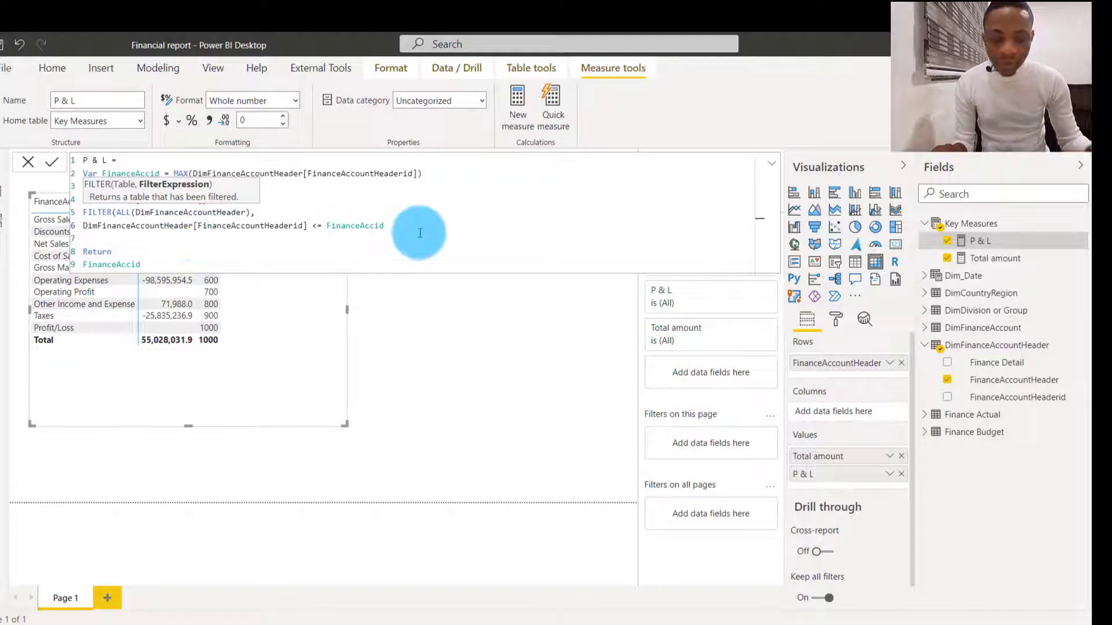
# Close the FILTER and CALCULATE functions, make the P & L measure return RunninTOT instead of FinanceAccid, and commit the formula
pyautogui.write('))')
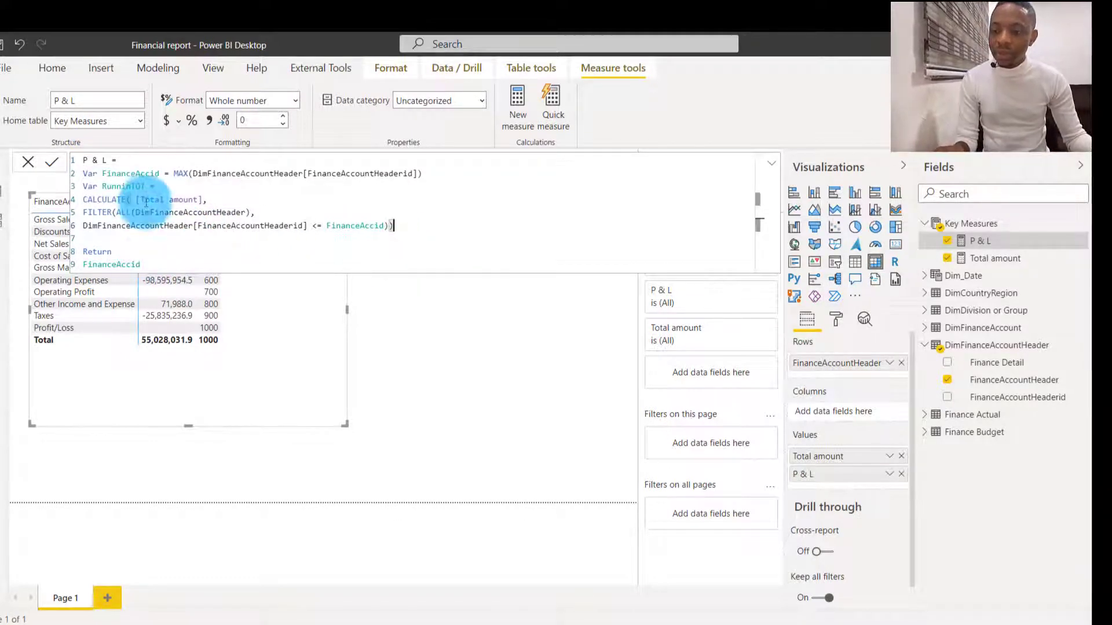
pyautogui.moveTo(146, 186); pyautogui.dragTo(103, 185)
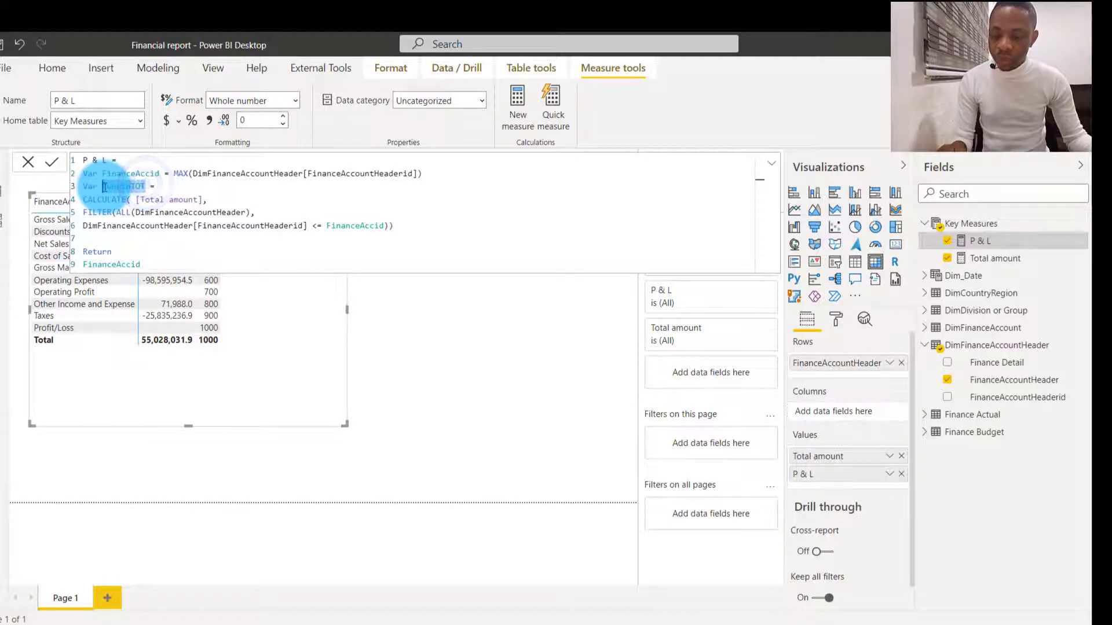
pyautogui.hotkey('ctrl', 'c')
pyautogui.moveTo(160, 265); pyautogui.dragTo(57, 272)
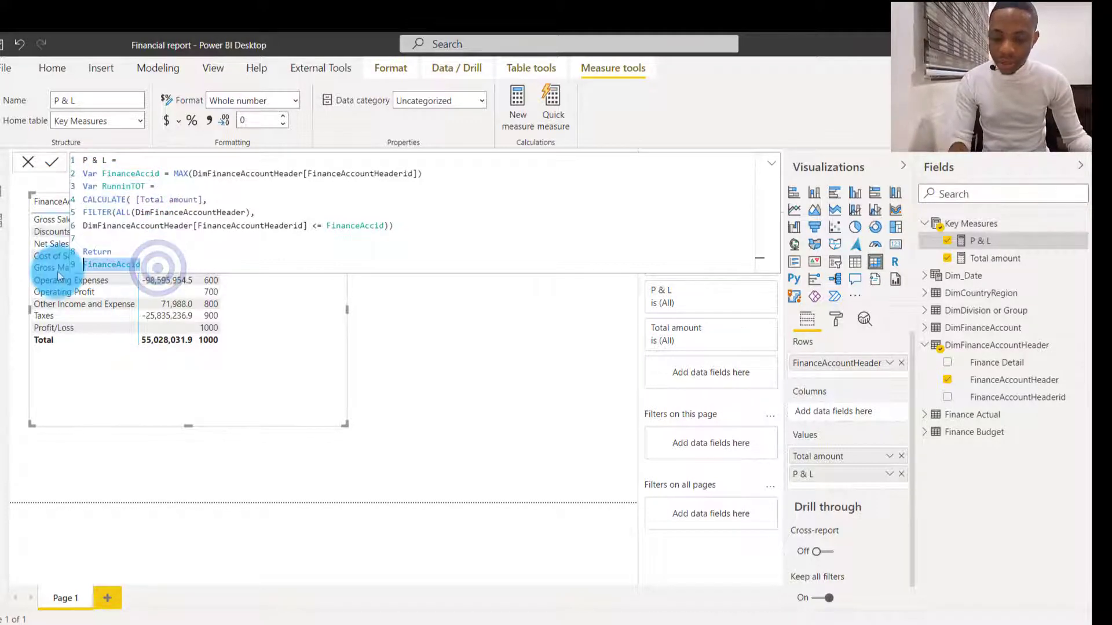
pyautogui.hotkey('ctrl', 'v')
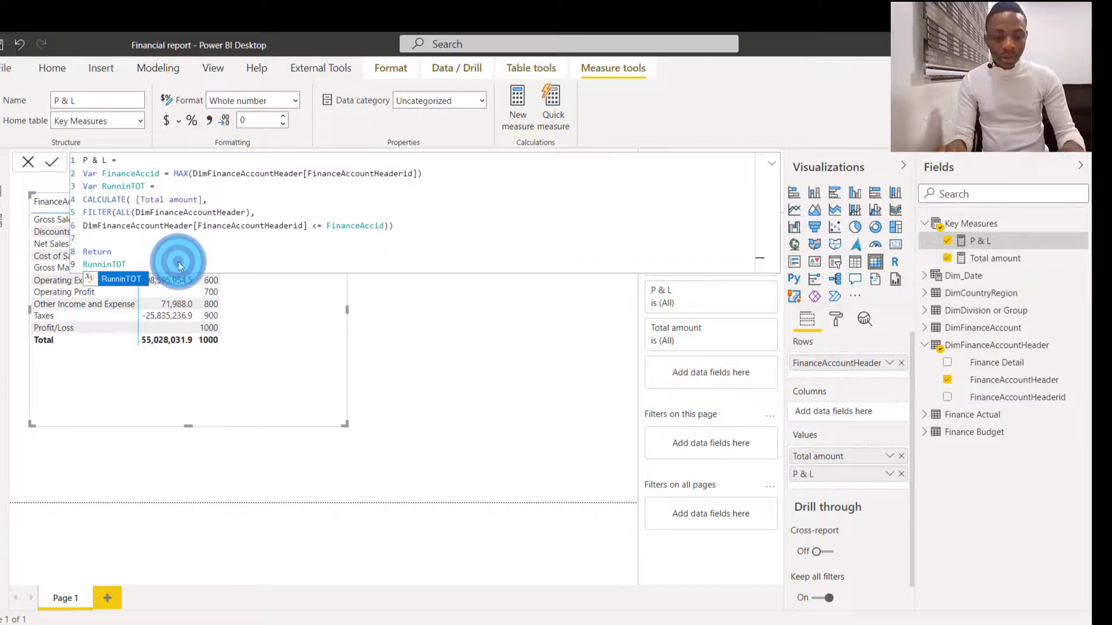
pyautogui.click(178, 263)
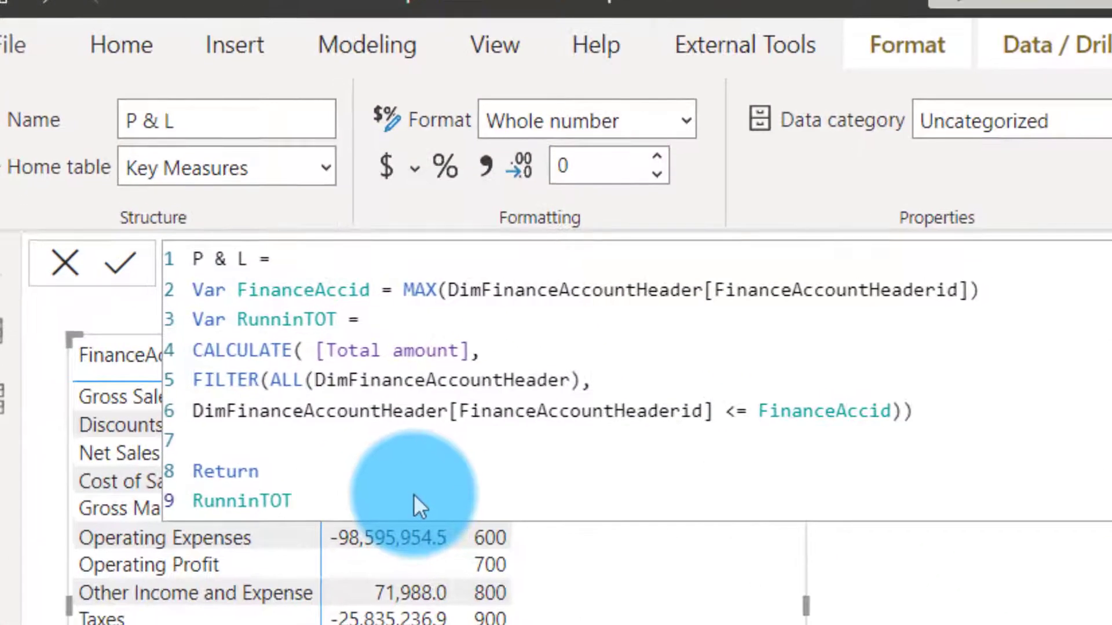
pyautogui.click(565, 624)
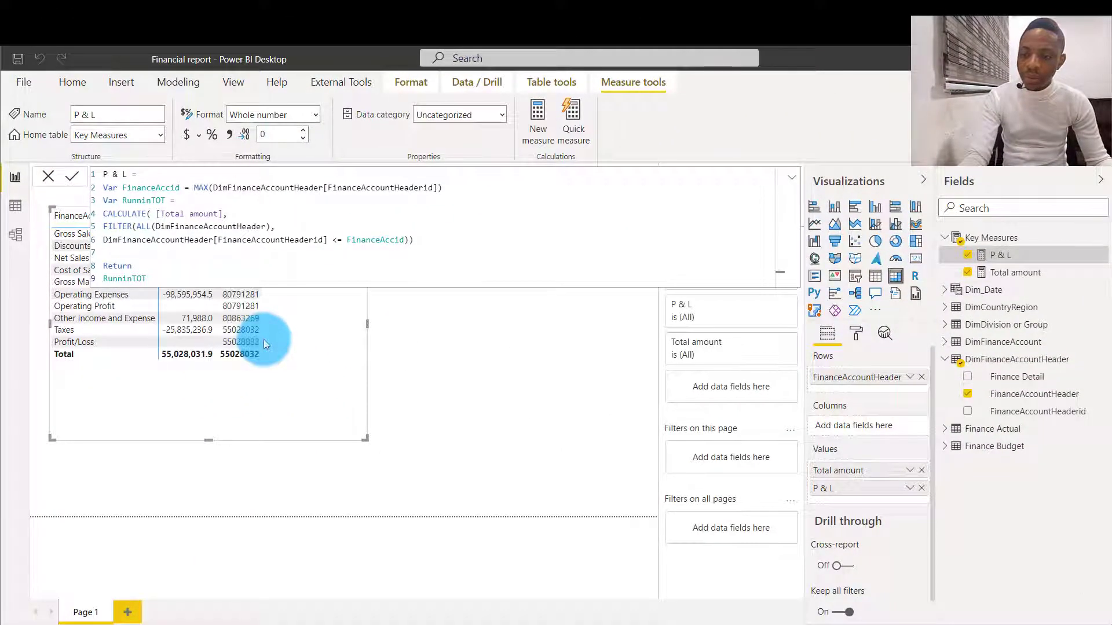
# Apply the thousands separator to the P & L measure, close its formula and widen the matrix slightly
pyautogui.click(232, 135)
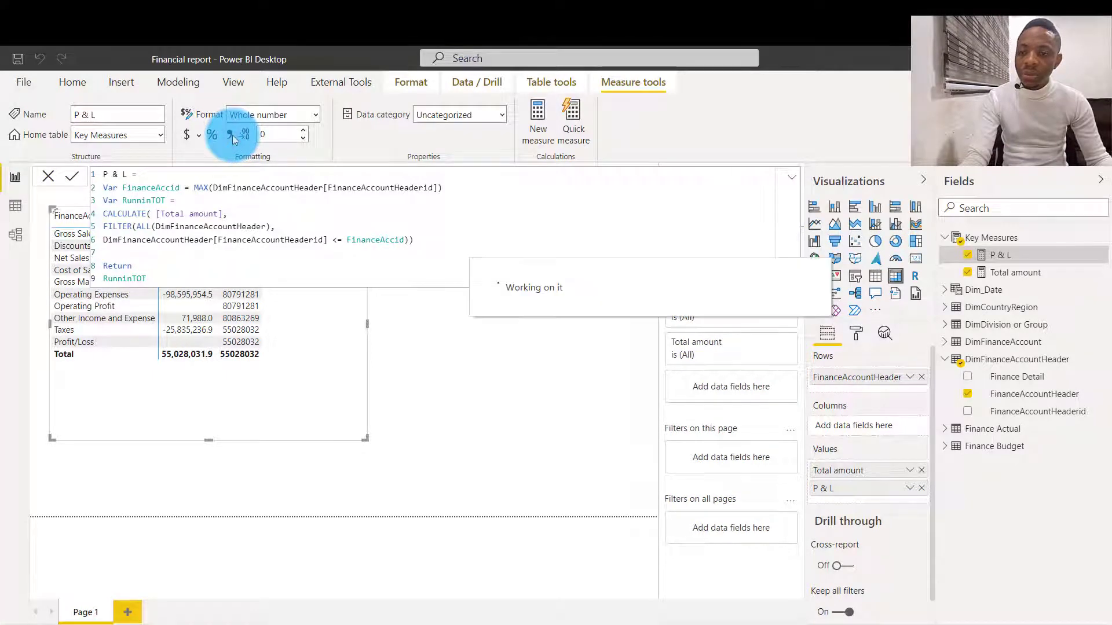
pyautogui.click(348, 310)
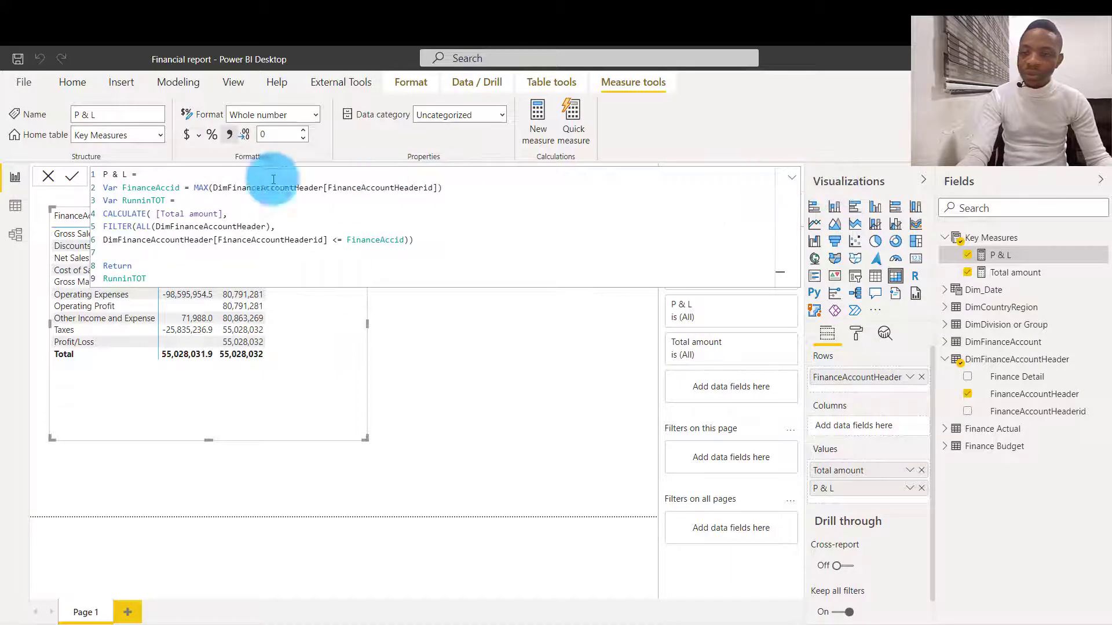
pyautogui.click(55, 181)
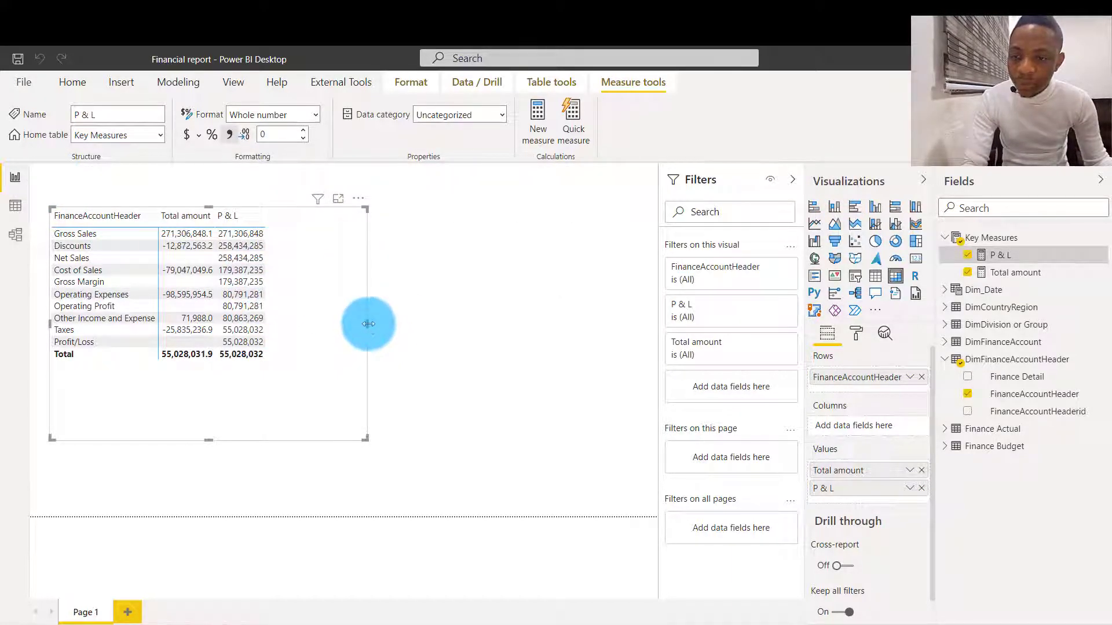
pyautogui.moveTo(368, 325); pyautogui.dragTo(392, 325)
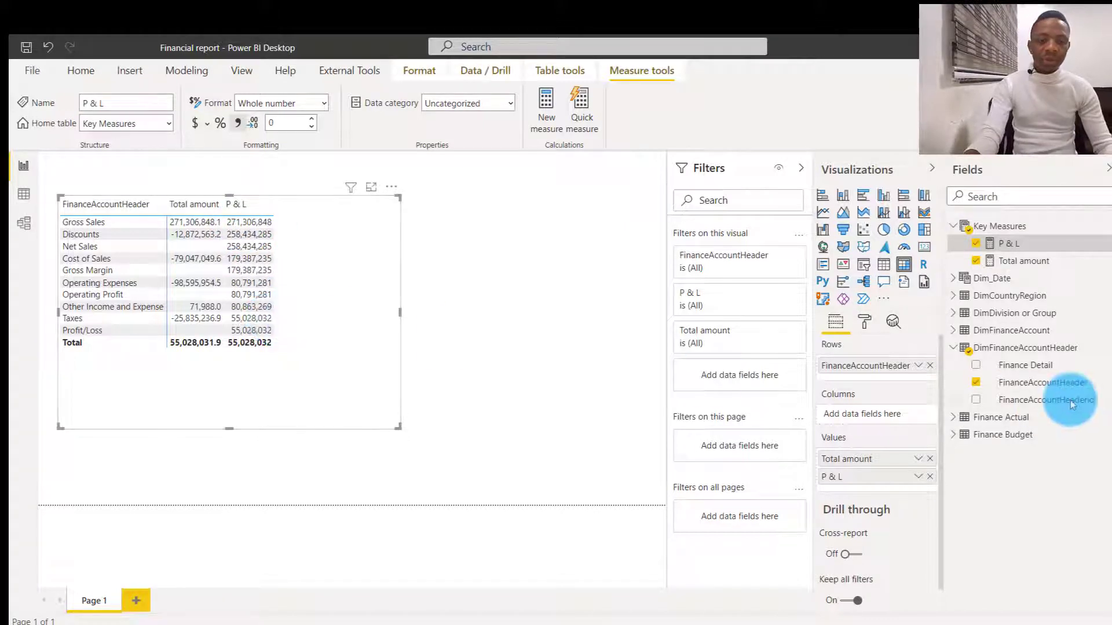
pyautogui.doubleClick(1003, 244)
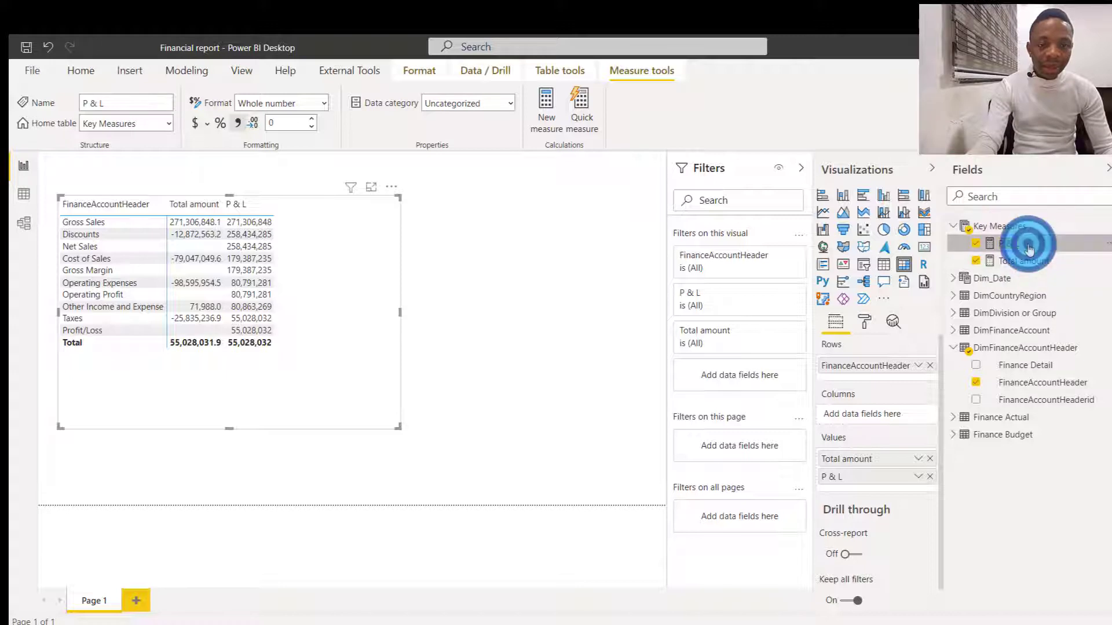
pyautogui.click(1008, 264)
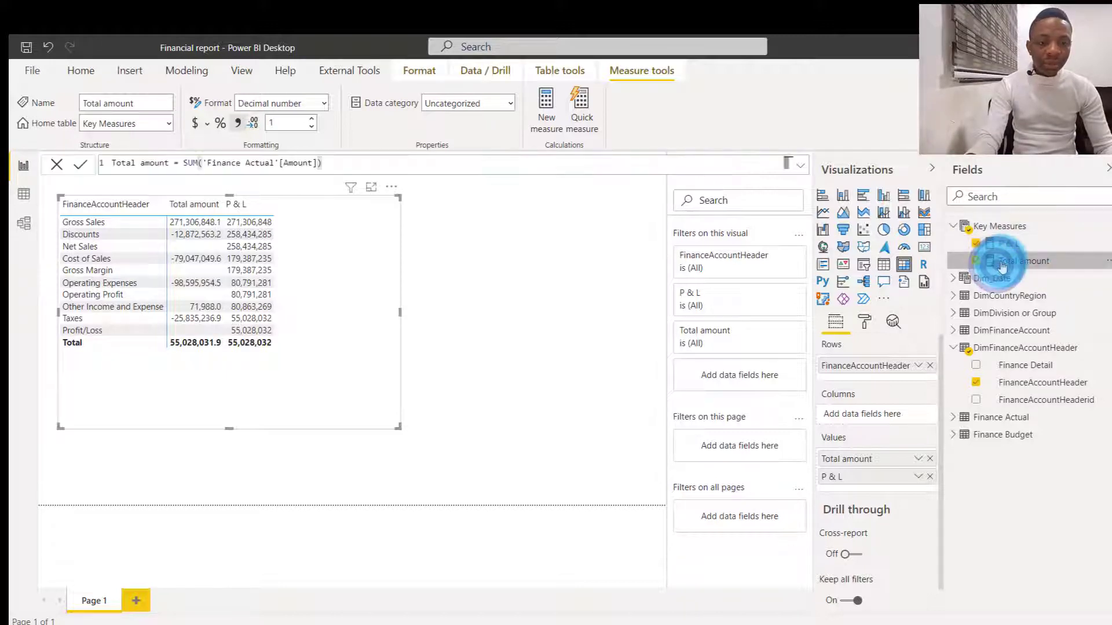
pyautogui.click(1004, 243)
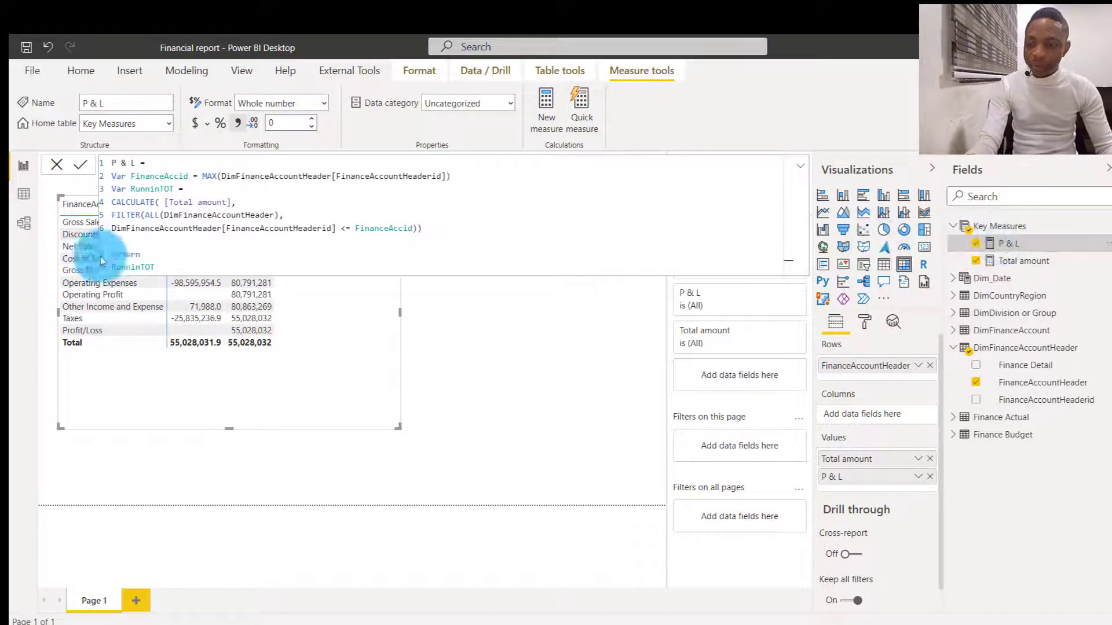
pyautogui.click(151, 243)
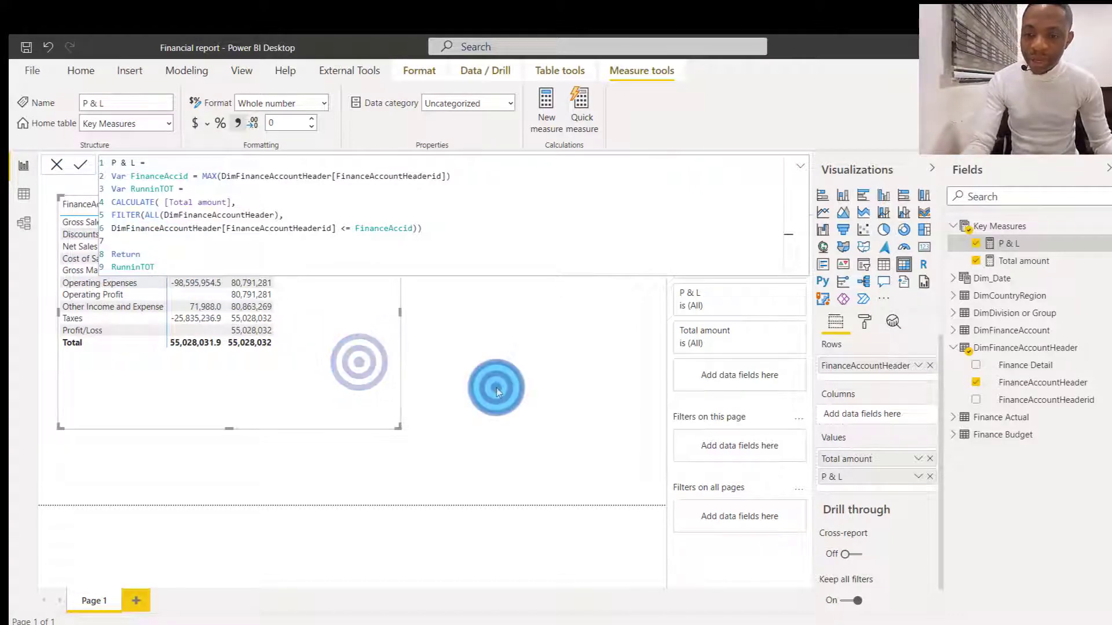
pyautogui.click(495, 388)
# Add Finance Detail from DimFinanceAccountHeader to the matrix values and summarize it by Maximum
pyautogui.click(316, 329)
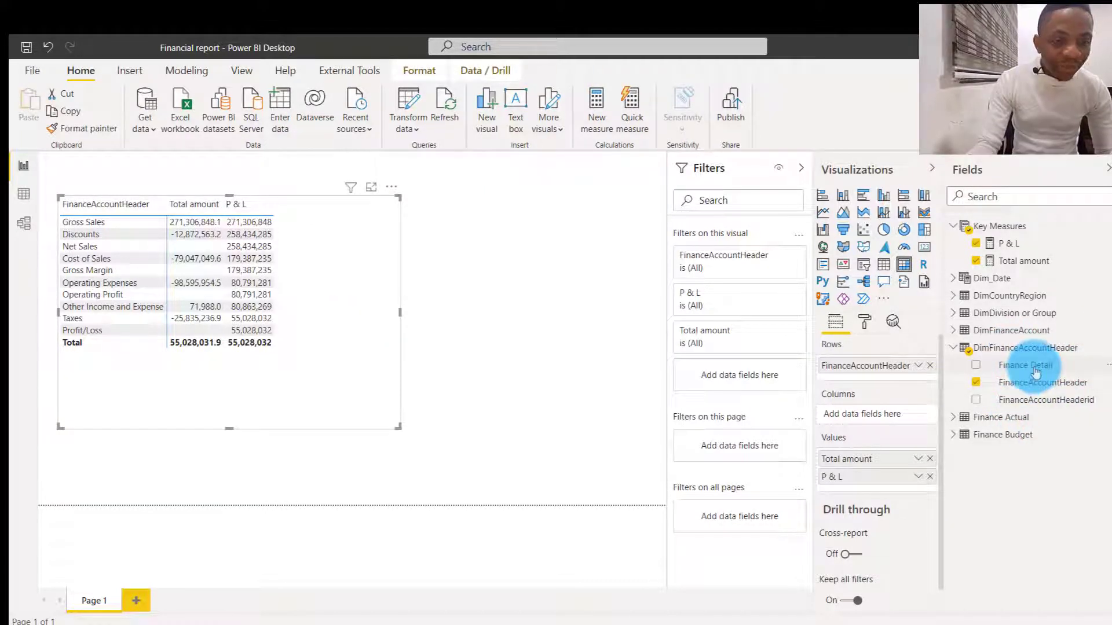
pyautogui.moveTo(1034, 370); pyautogui.dragTo(890, 486)
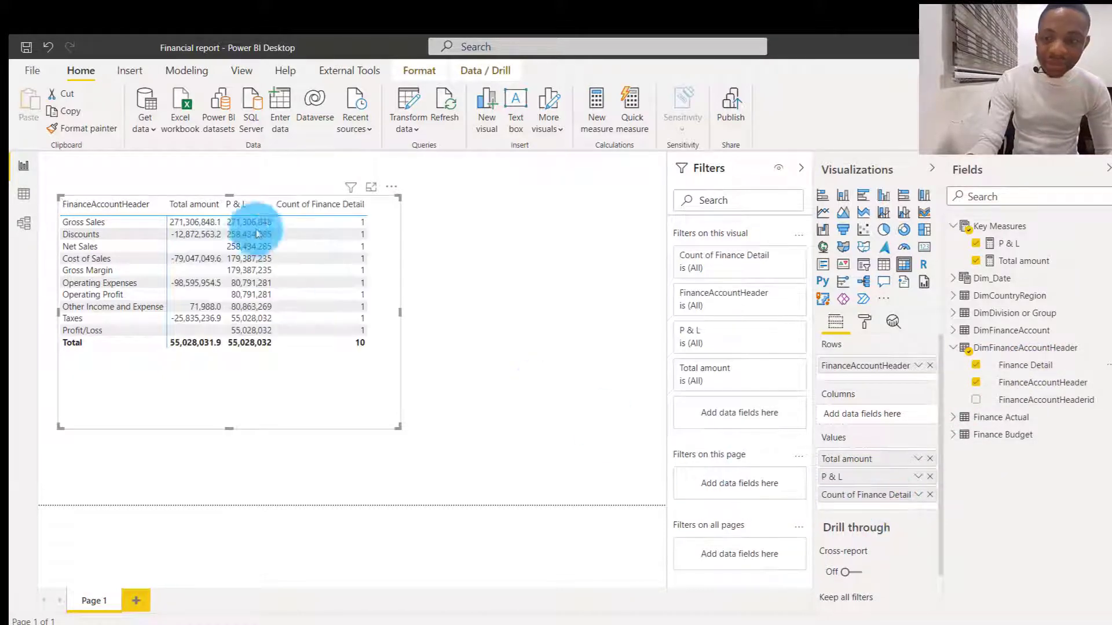
pyautogui.click(918, 495)
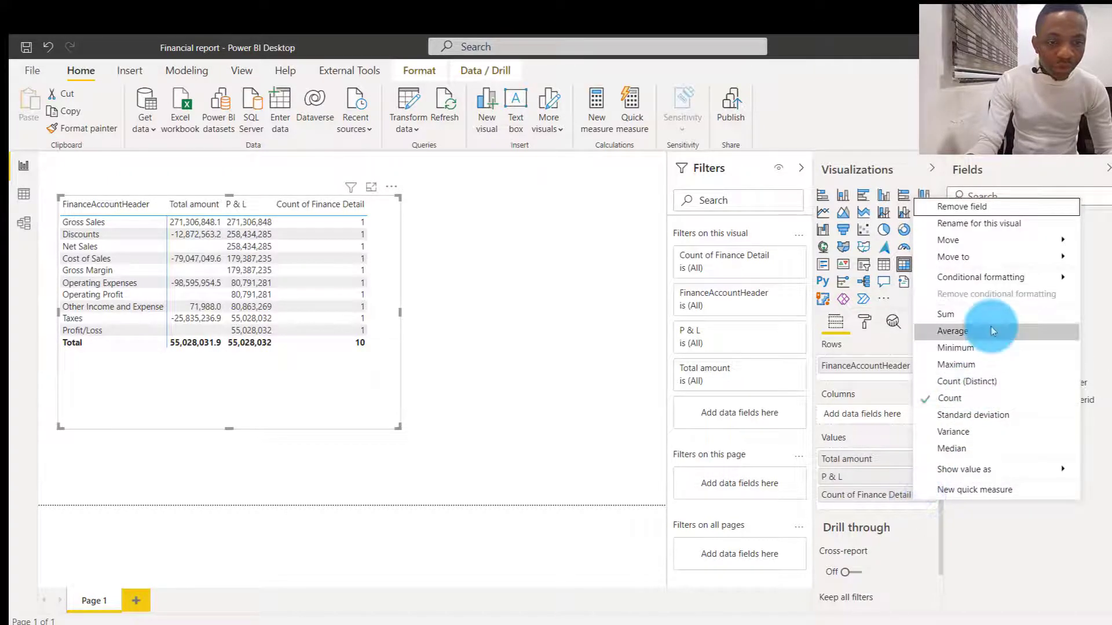
pyautogui.click(990, 365)
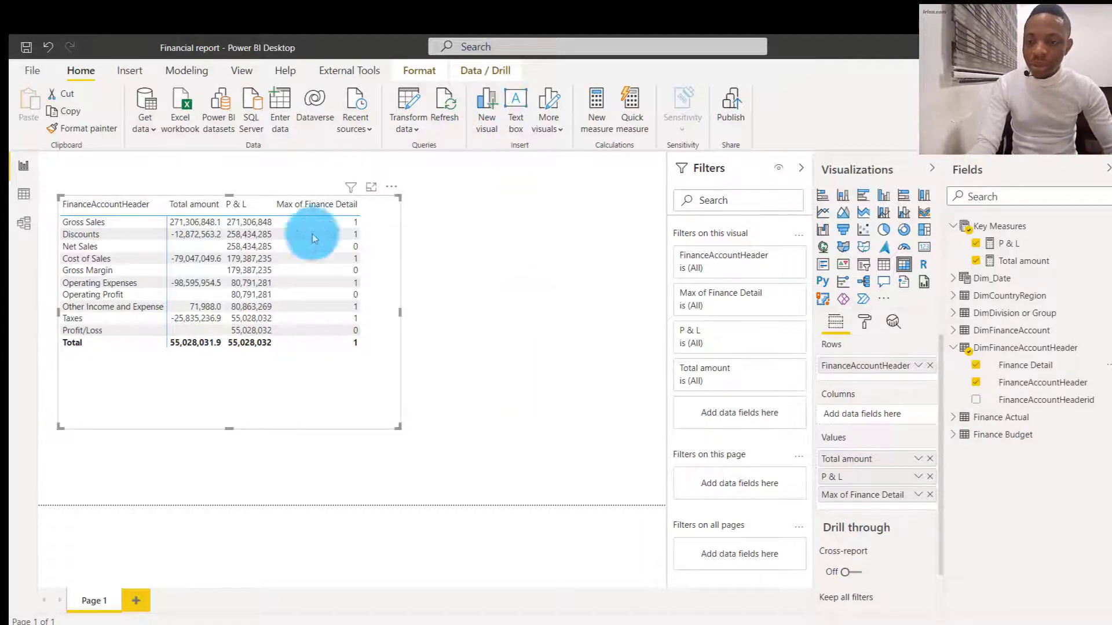
pyautogui.click(249, 259)
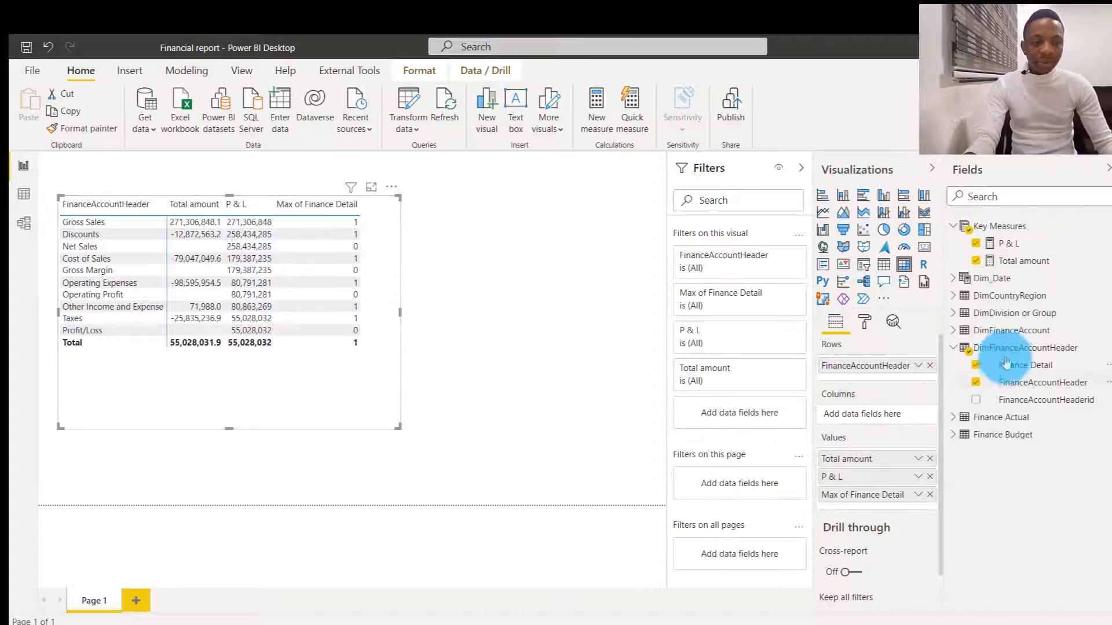
# In the P & L measure, start a variable Financedetail with the MAX function on the empty line above Return
pyautogui.click(1009, 243)
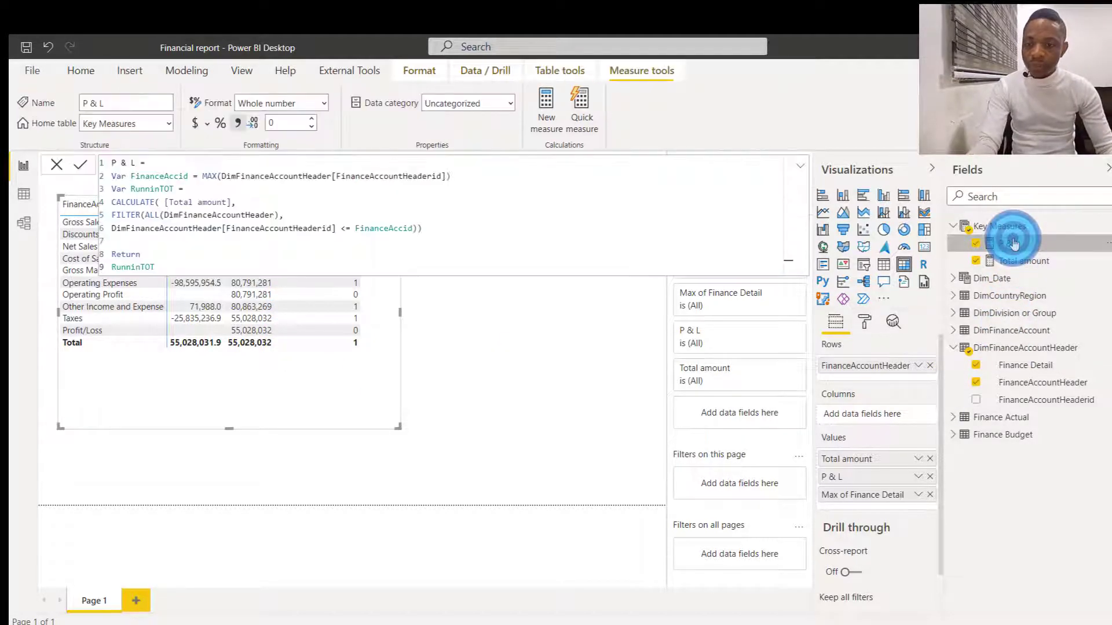
pyautogui.click(133, 241)
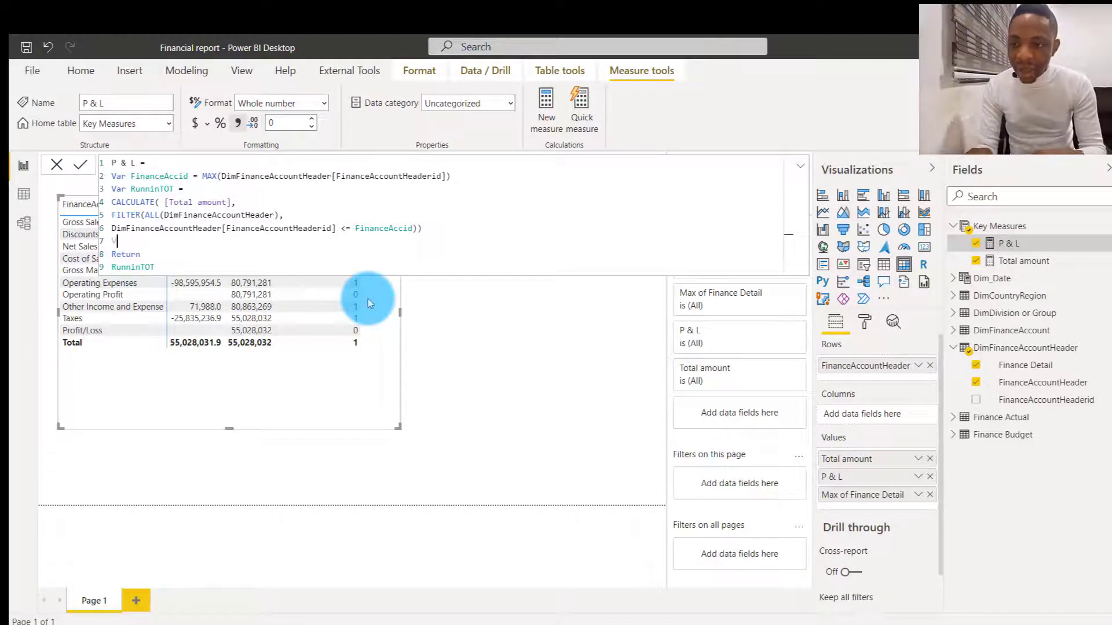
pyautogui.write('Var Financedetail')
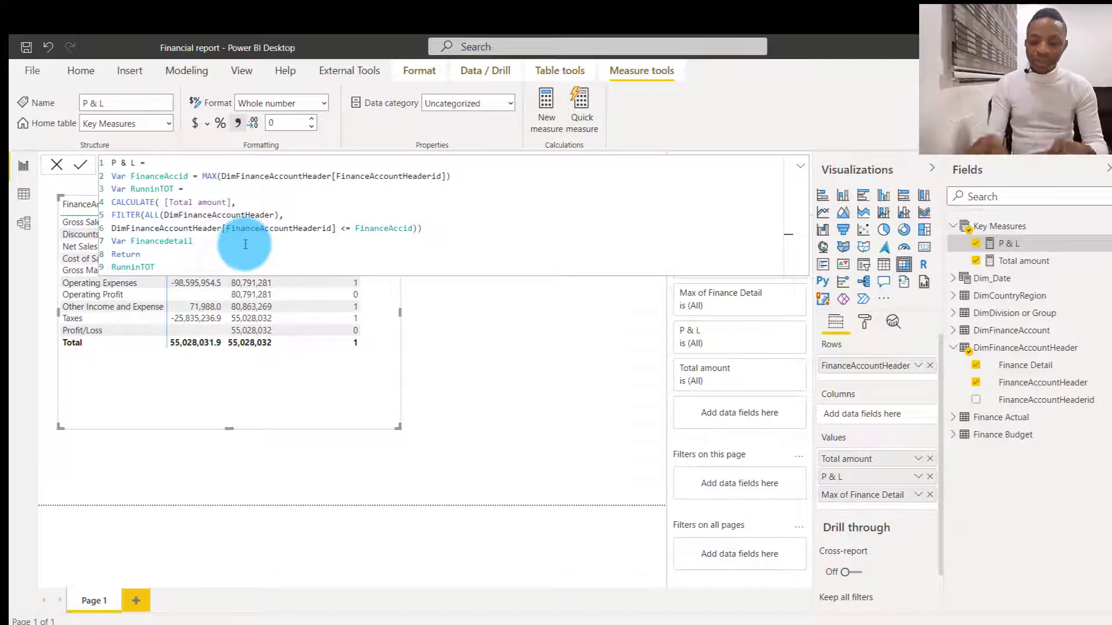
pyautogui.write('max')
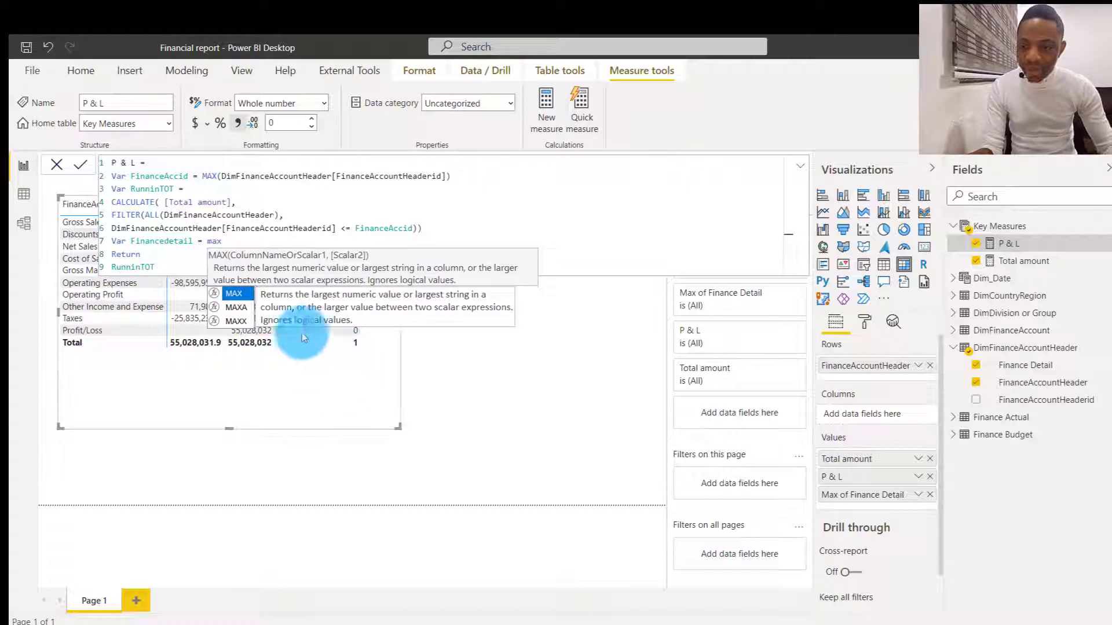
pyautogui.write('(')
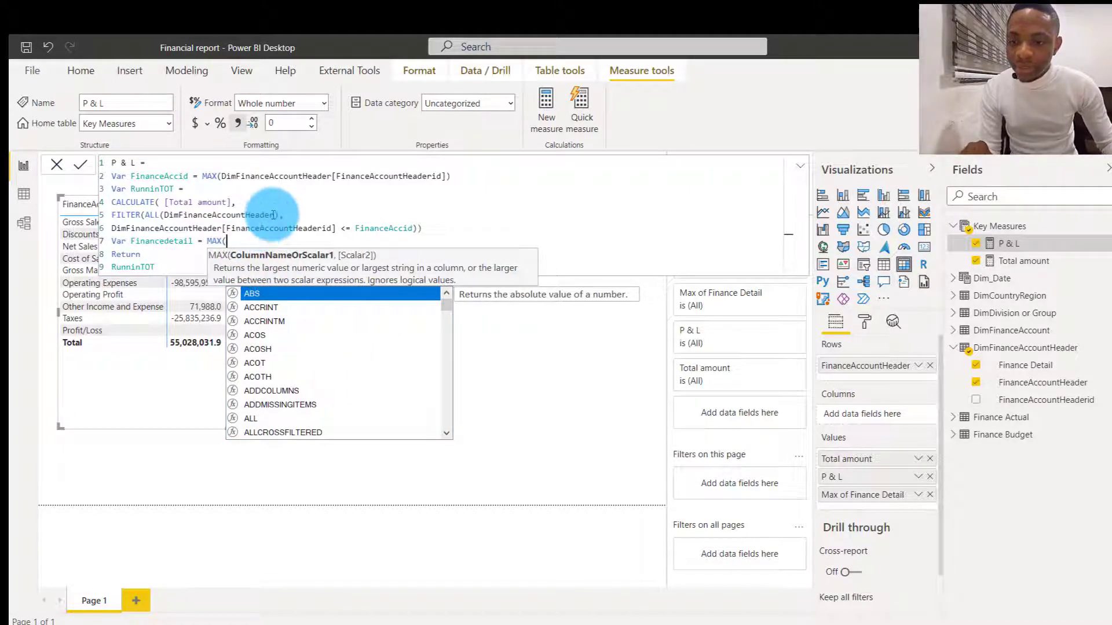
# Use DimFinanceAccountHeader[Finance Detail] as the argument of the Financedetail variable's MAX function and close the parenthesis
pyautogui.moveTo(275, 215); pyautogui.dragTo(126, 192)
pyautogui.doubleClick(165, 215)
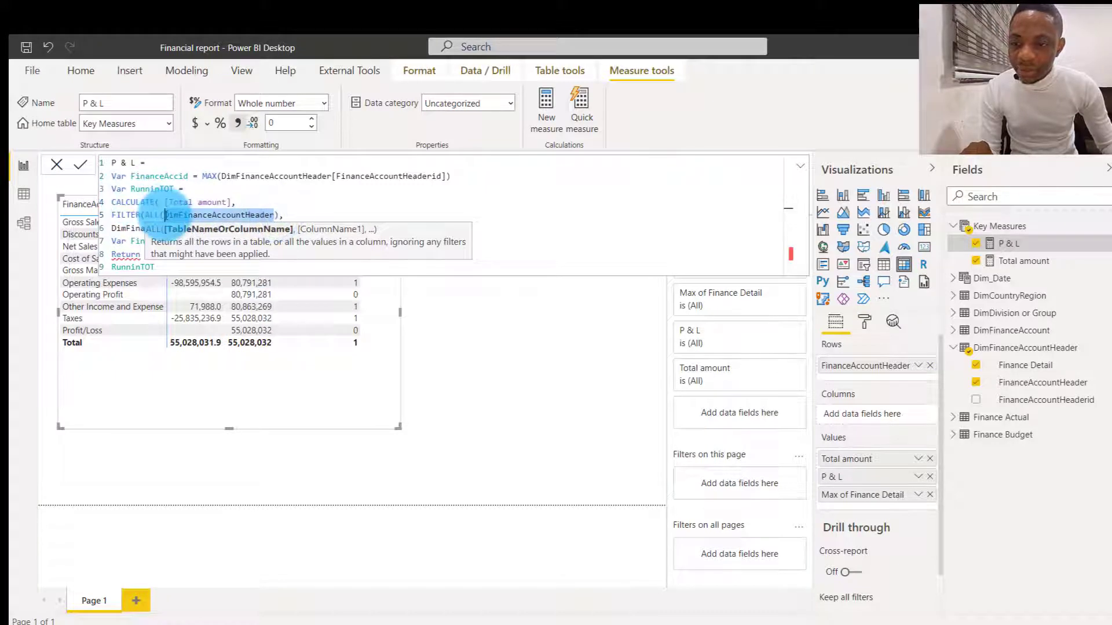
pyautogui.click(554, 258)
pyautogui.click(259, 241)
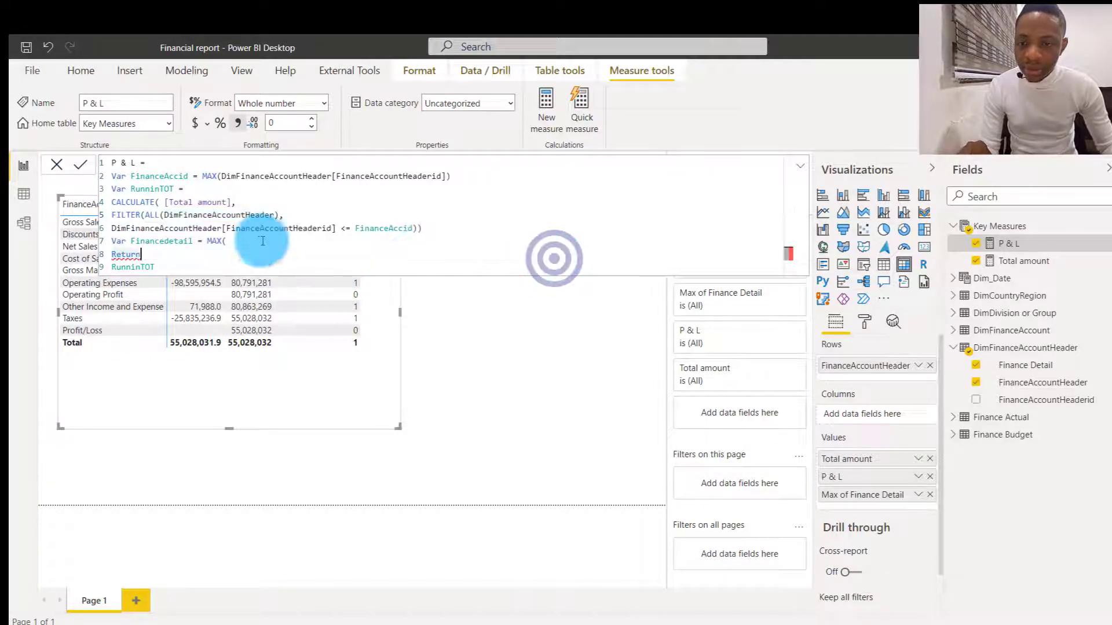
pyautogui.write('DimFinanceAccountHeader')
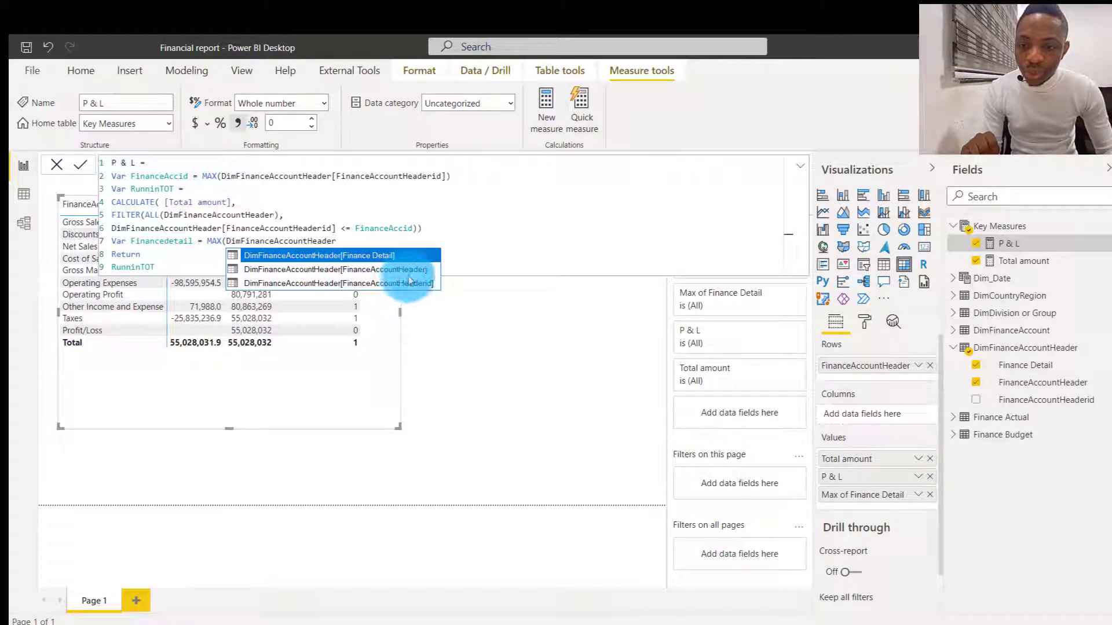
pyautogui.click(411, 257)
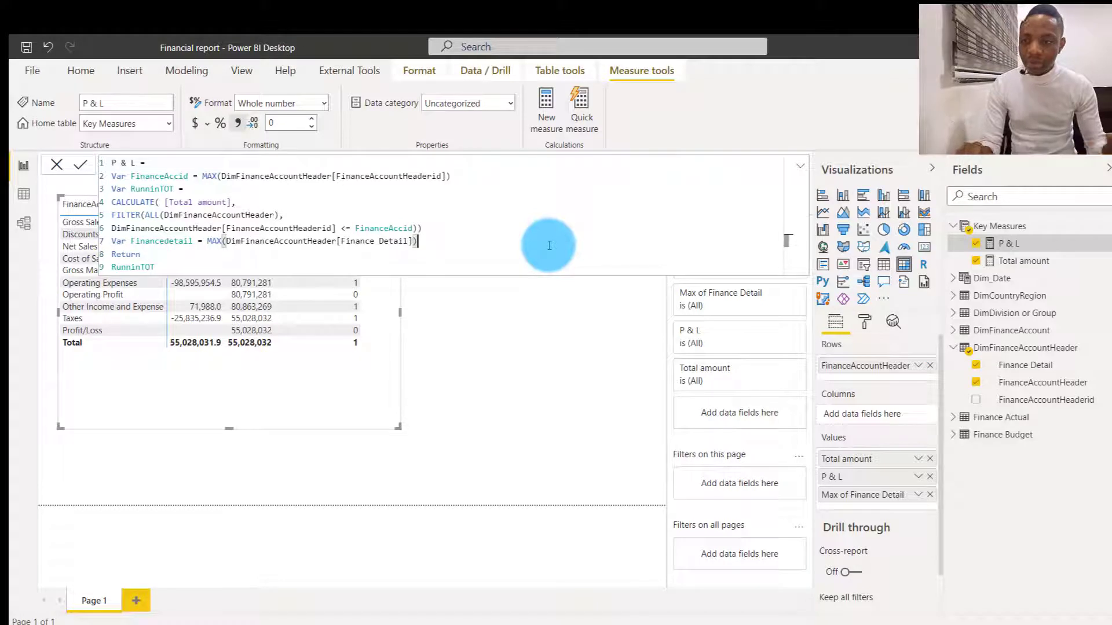
# Rename the Financedetail variable to MaxFinancedetail
pyautogui.moveTo(195, 241); pyautogui.dragTo(131, 244)
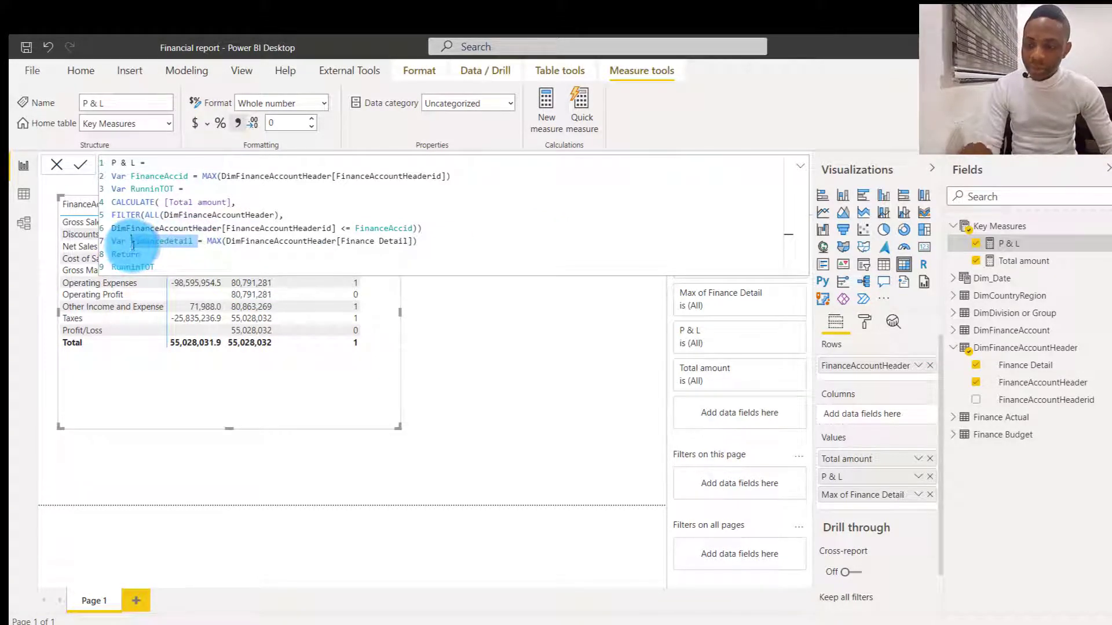
pyautogui.click(132, 246)
pyautogui.write('Ma')
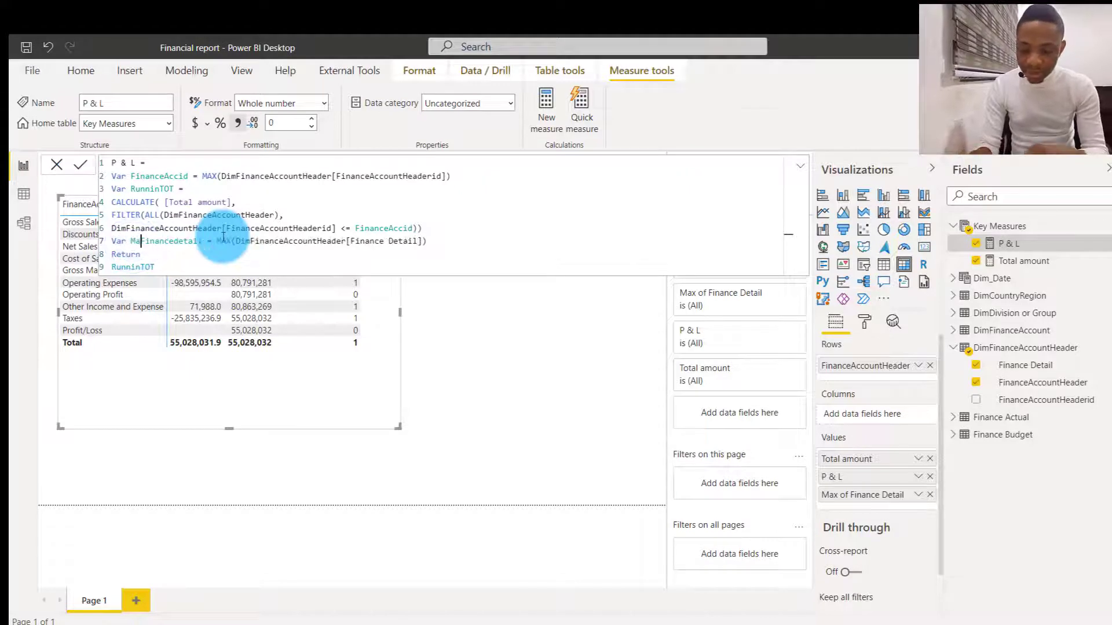
pyautogui.write('x')
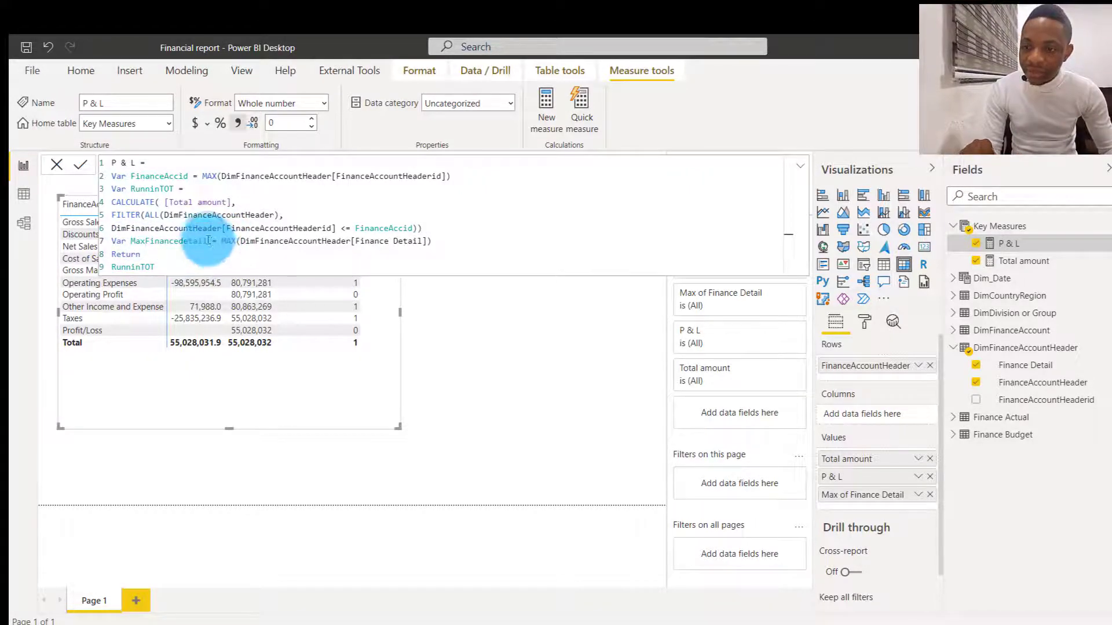
# Replace RunninTOT with MaxFinancedetail as the value returned by the P & L measure and commit the formula
pyautogui.moveTo(207, 241); pyautogui.dragTo(130, 242)
pyautogui.hotkey('ctrl', 'c')
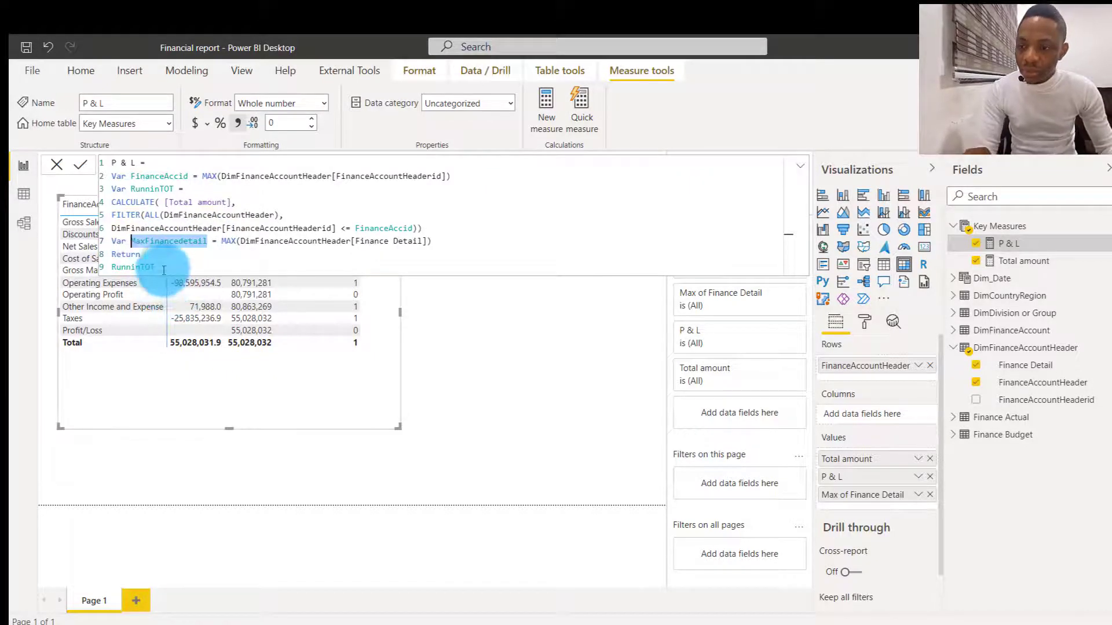
pyautogui.doubleClick(162, 267)
pyautogui.hotkey('ctrl', 'v')
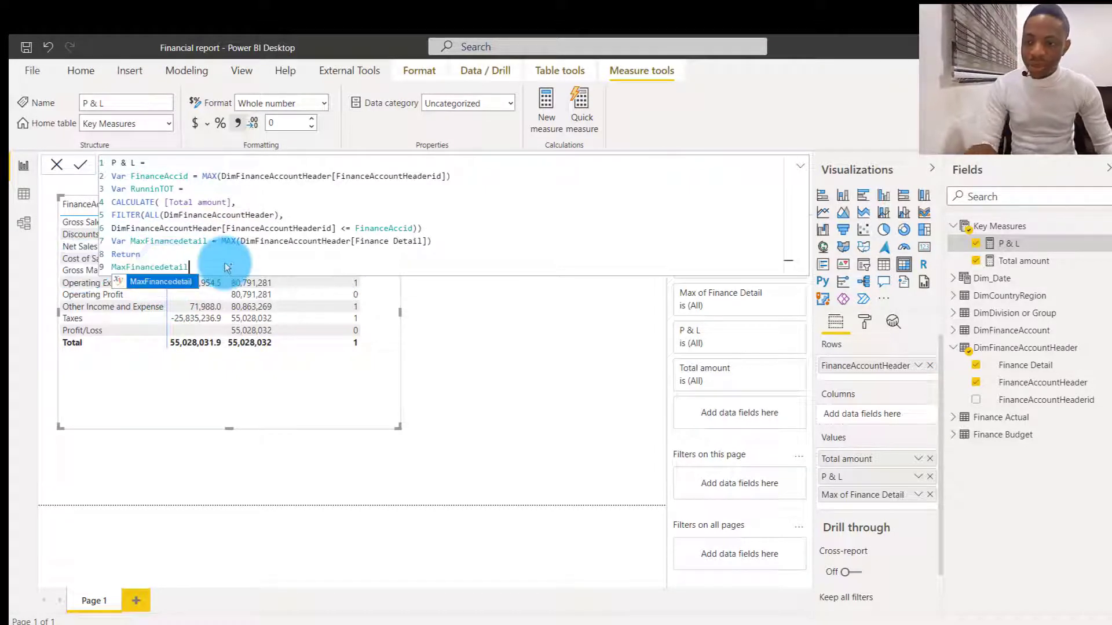
pyautogui.press('Escape')
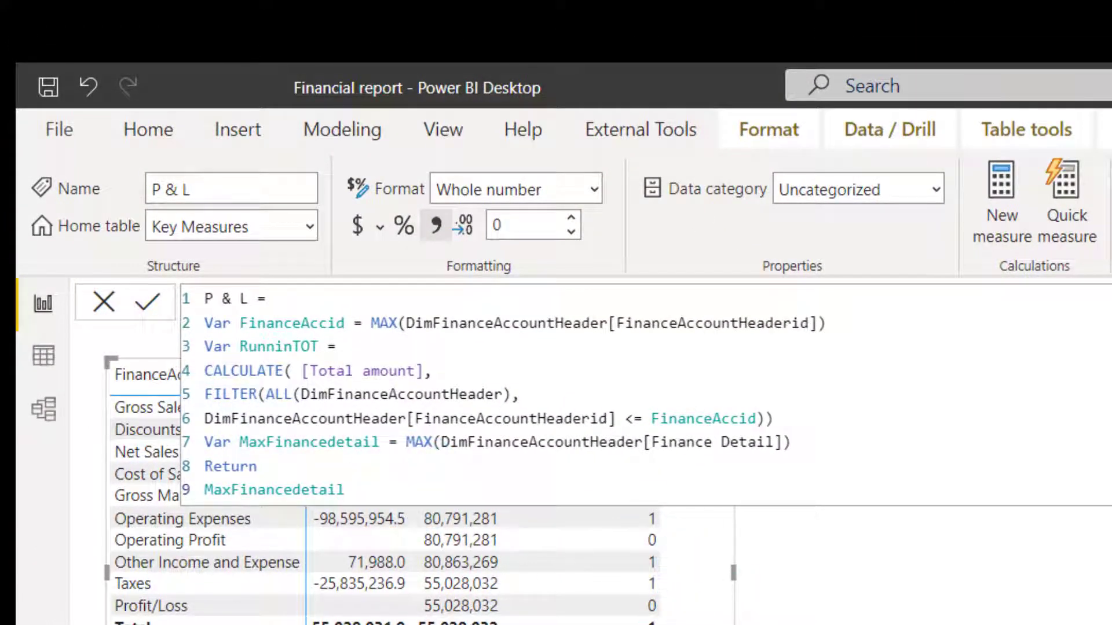
pyautogui.press('Return')
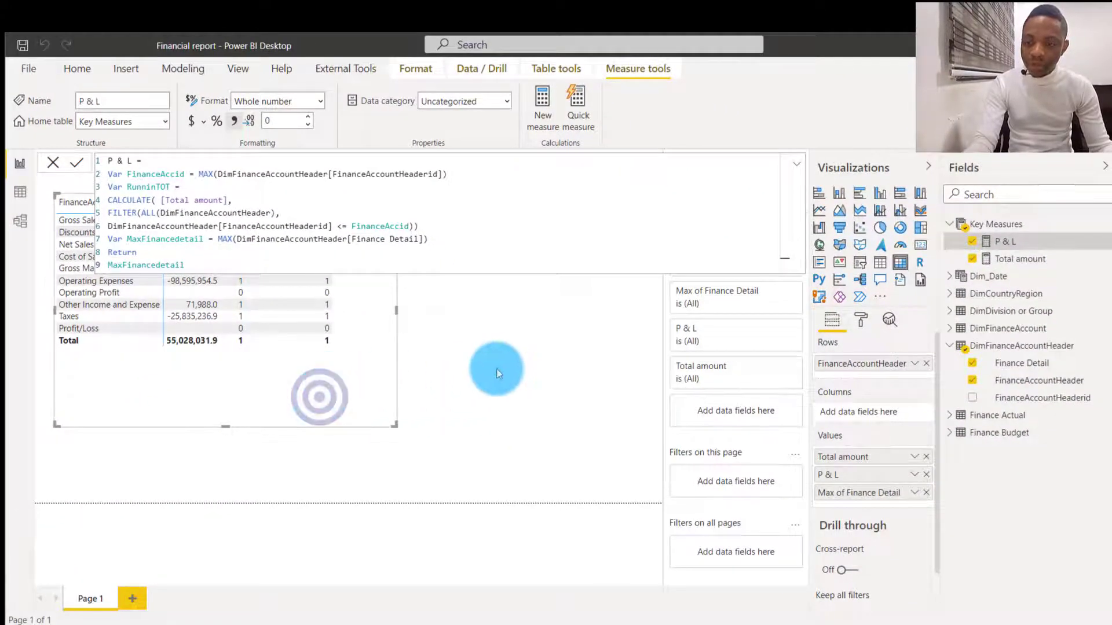
# Reopen the P & L measure's formula and declare a variable Outcome on a new line between MaxFinancedetail and Return
pyautogui.click(498, 367)
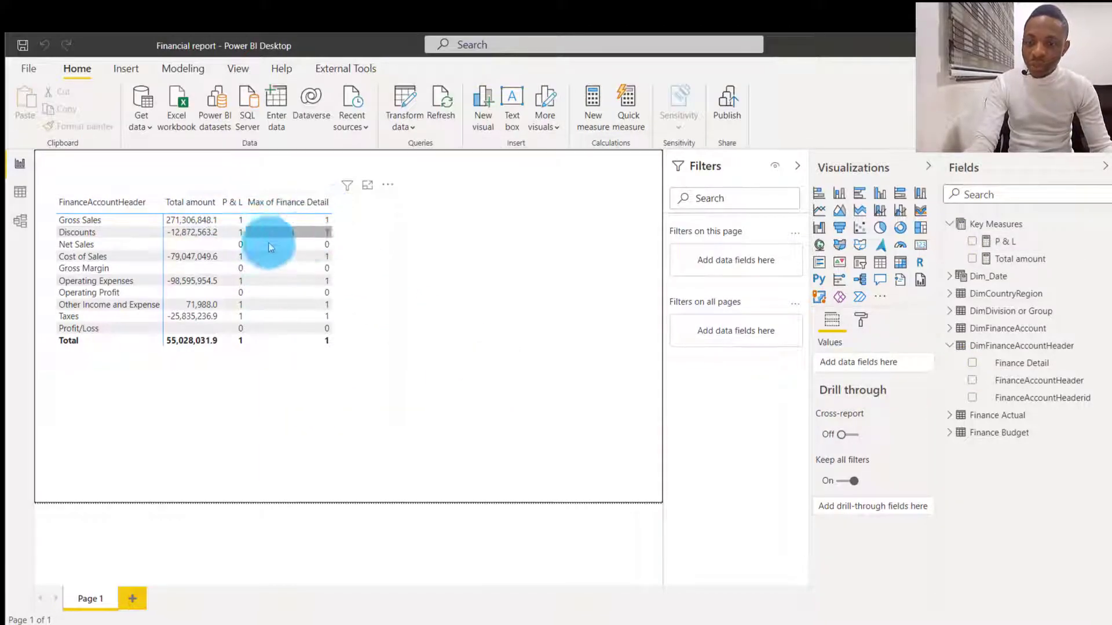
pyautogui.click(1008, 243)
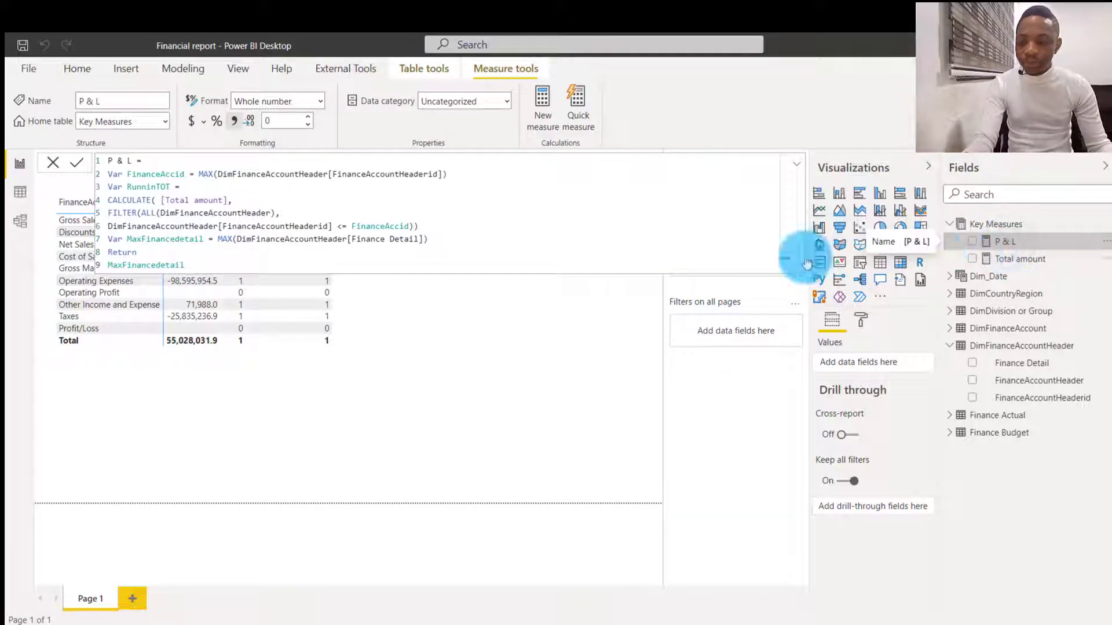
pyautogui.click(165, 253)
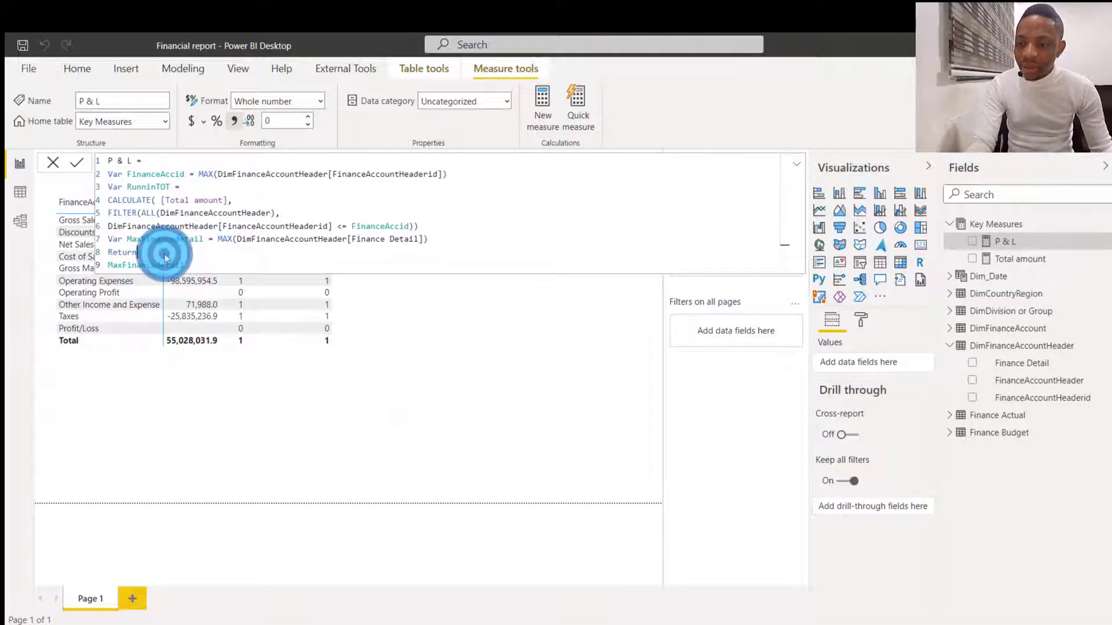
pyautogui.click(209, 264)
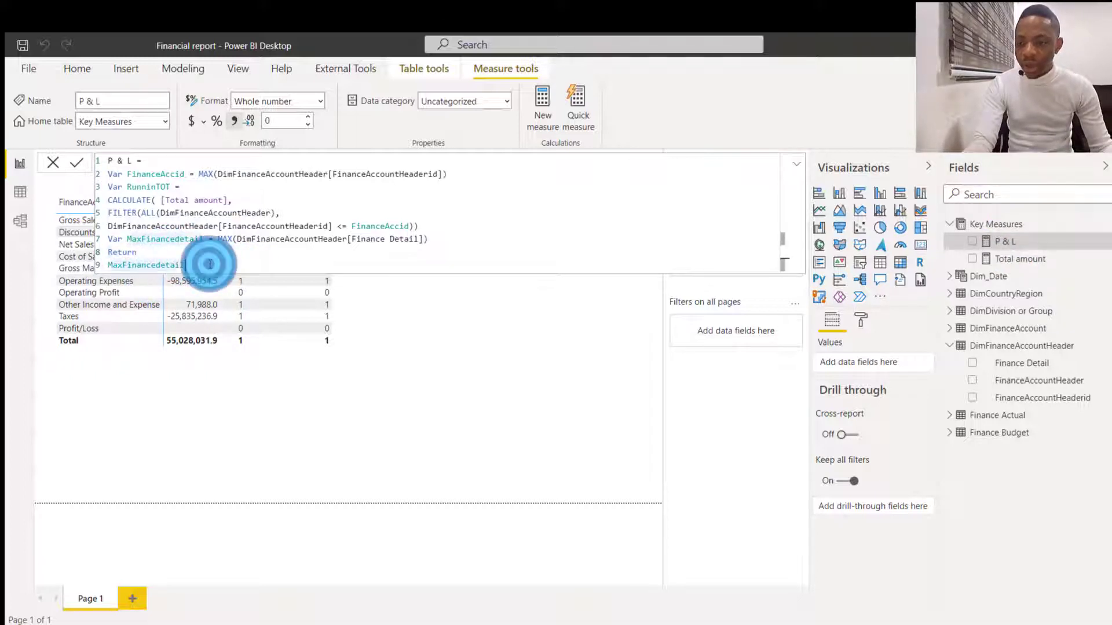
pyautogui.click(483, 241)
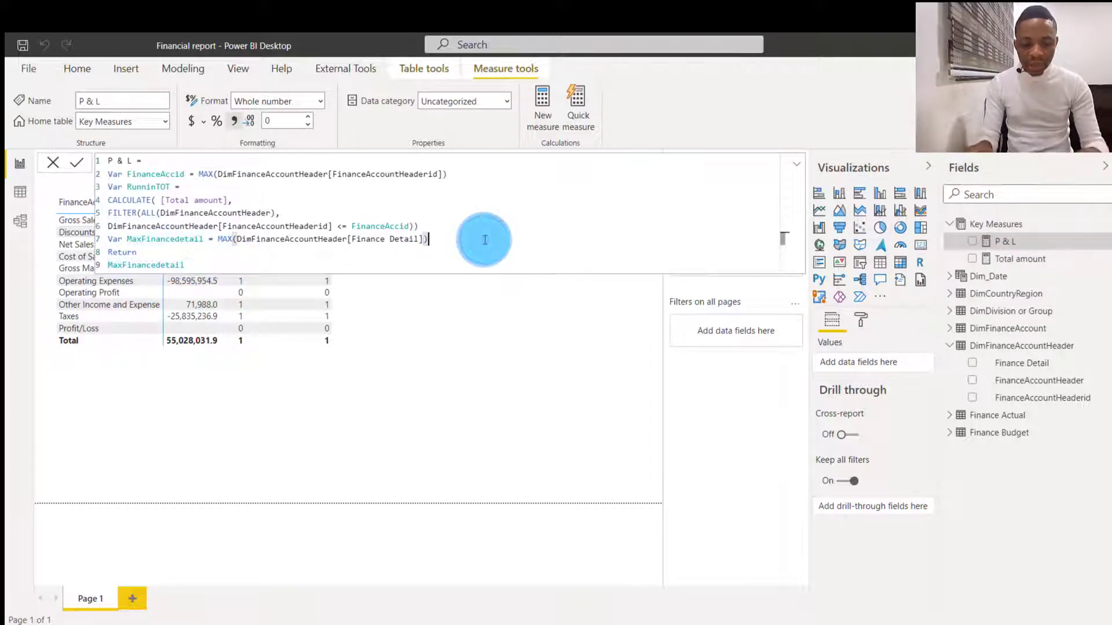
pyautogui.hotkey('shift', 'Return')
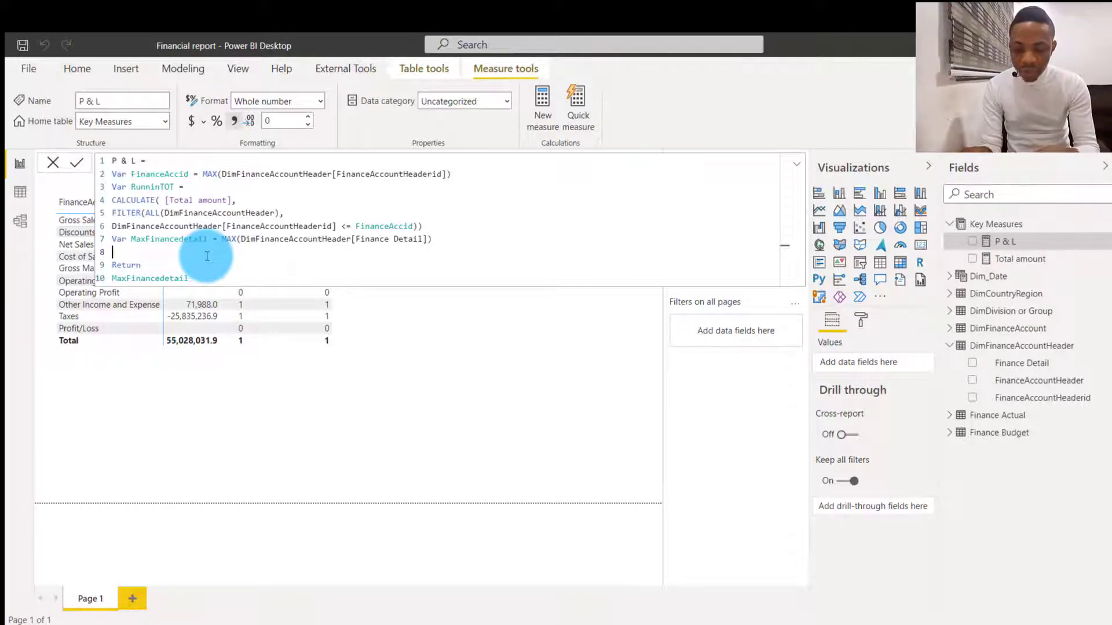
pyautogui.write('Outc')
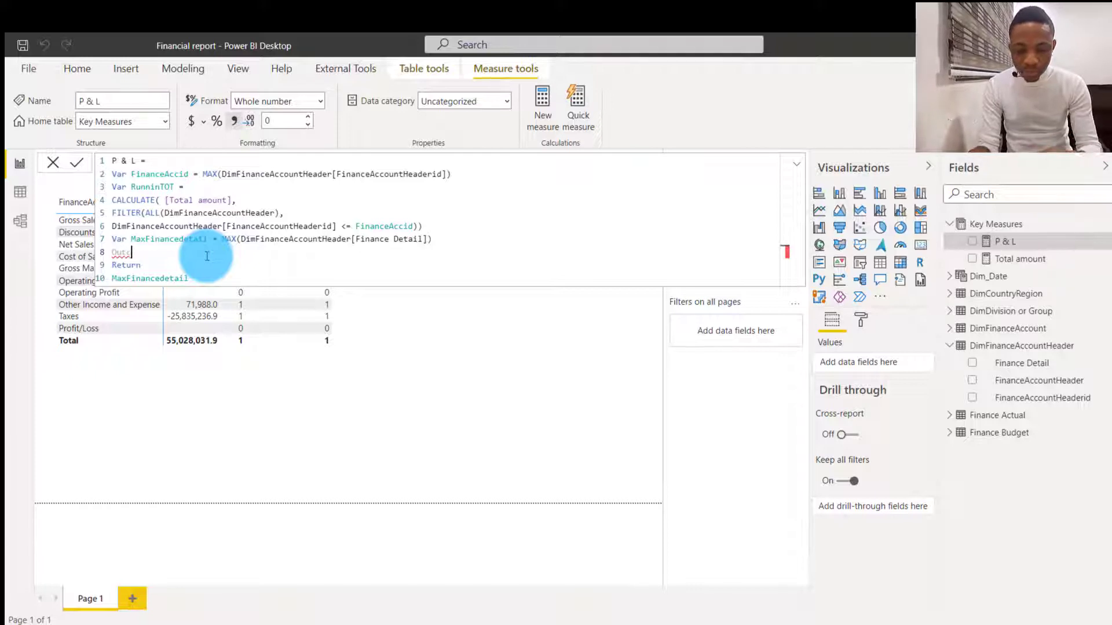
pyautogui.write('ome')
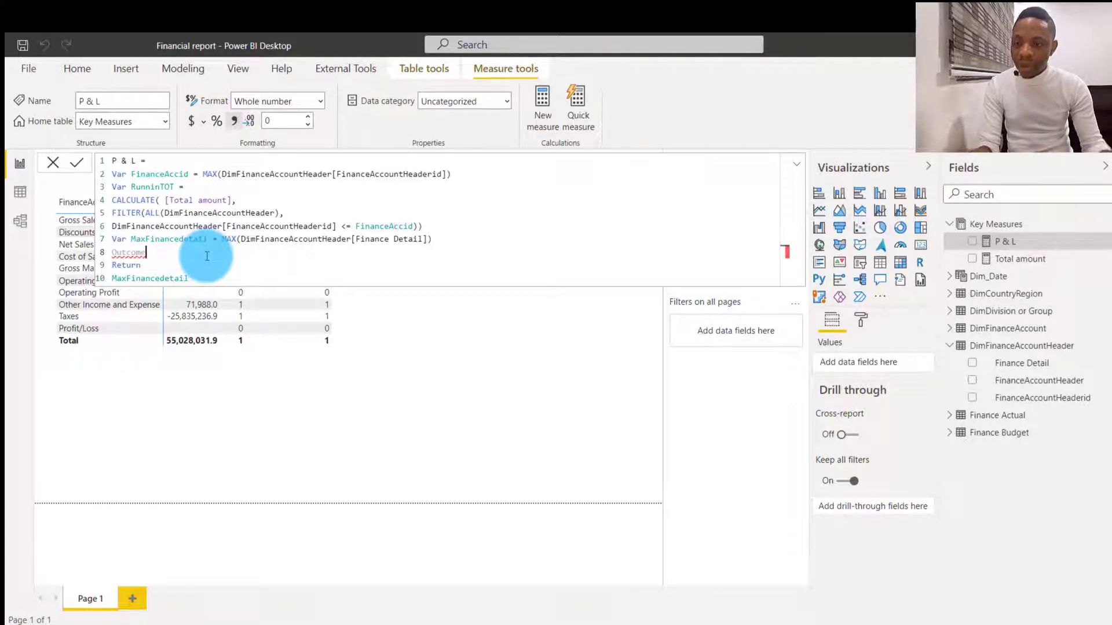
pyautogui.click(112, 254)
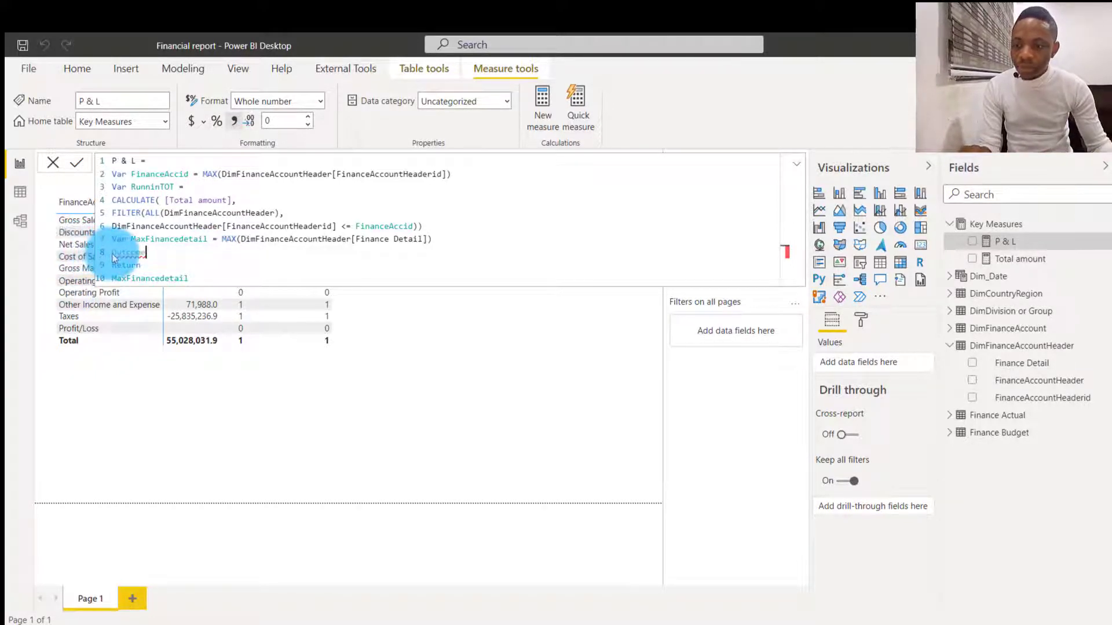
pyautogui.write('Var')
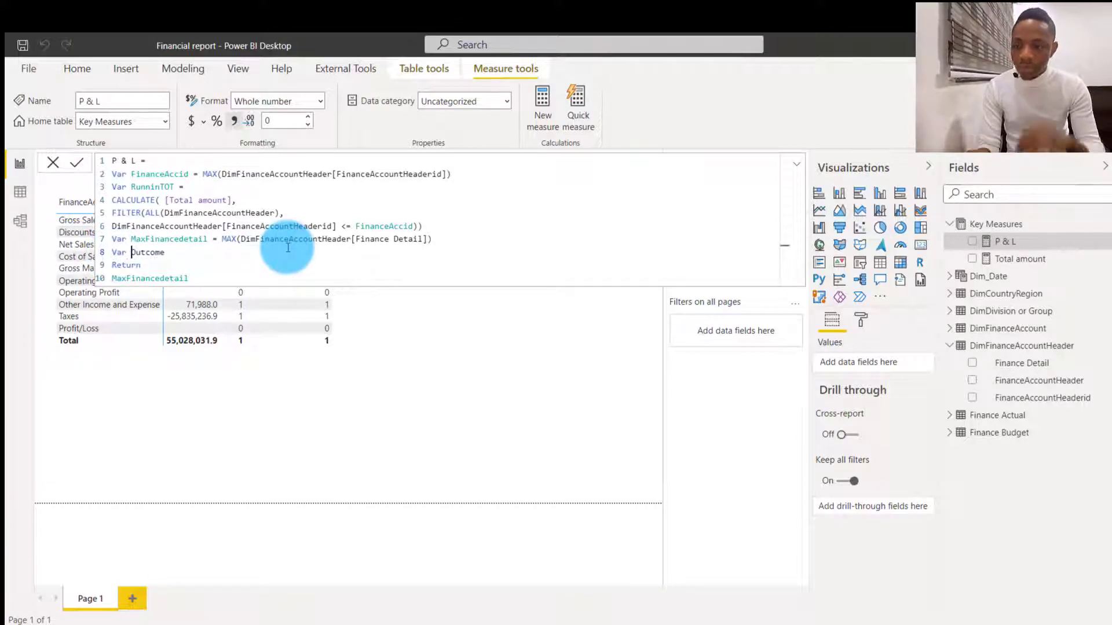
# Assign the Outcome variable a SWITCH function with TRUE() as its expression, and dismiss the MySQL Installer console window
pyautogui.click(187, 250)
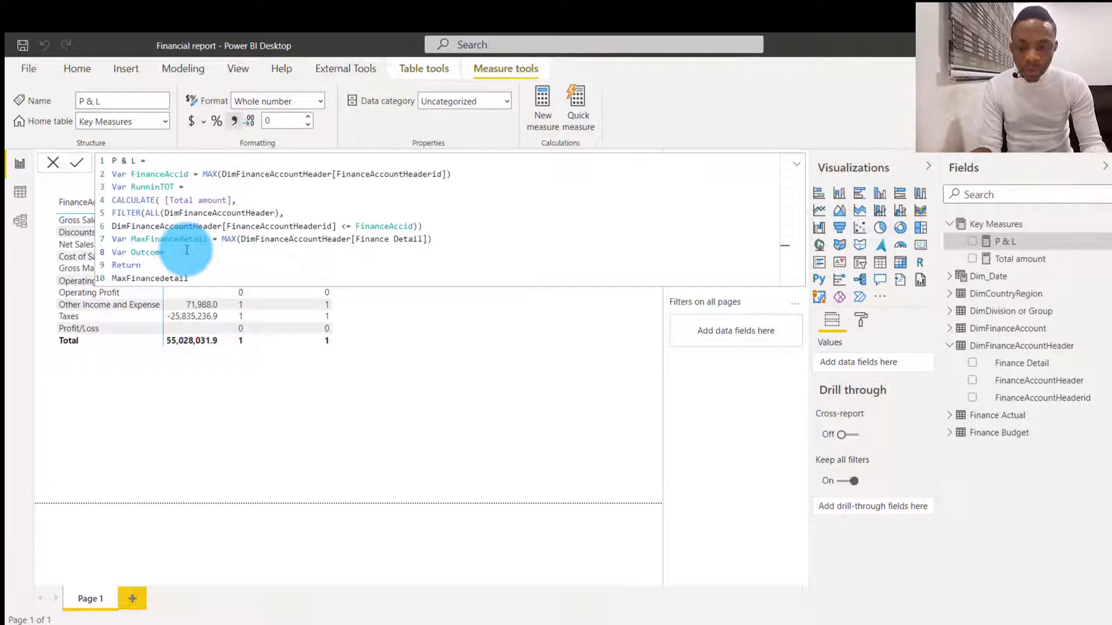
pyautogui.write('= su')
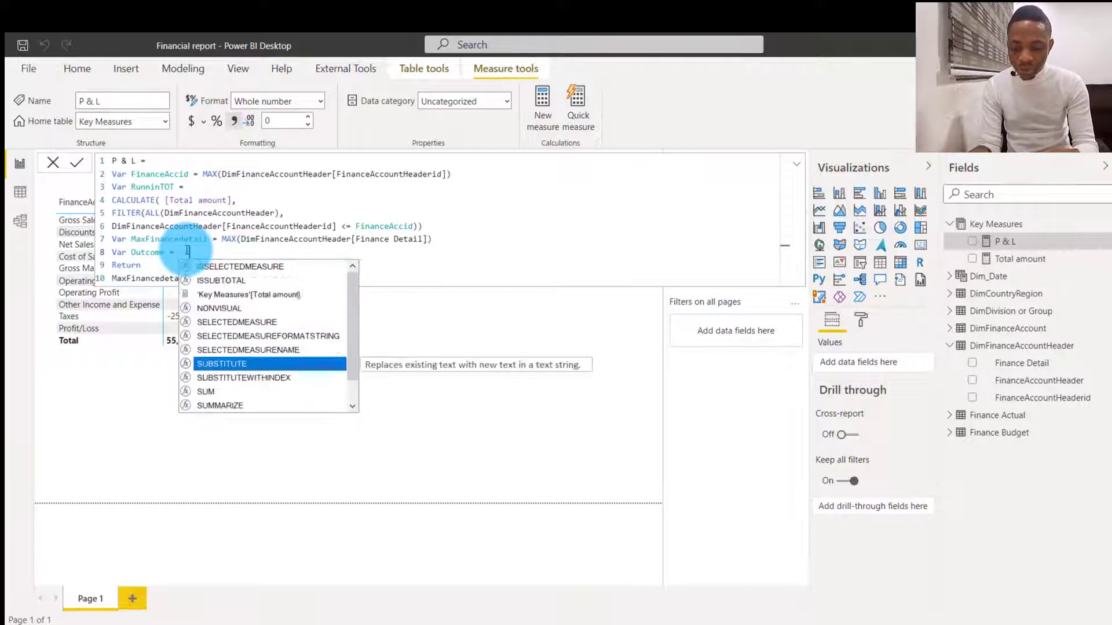
pyautogui.press('BackSpace')
pyautogui.write('w')
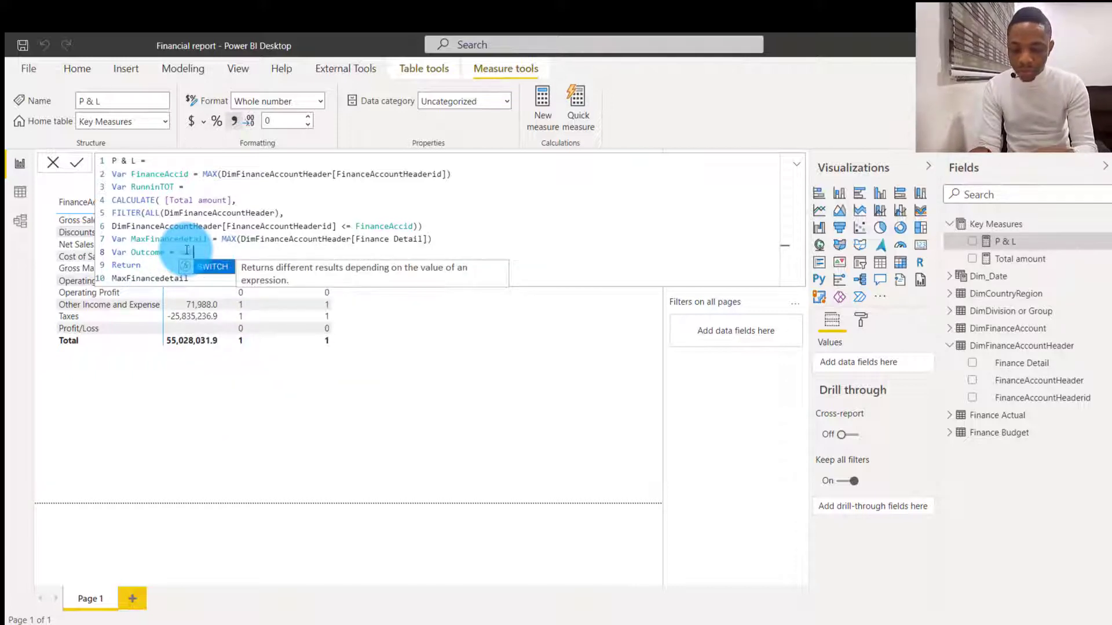
pyautogui.press('Tab')
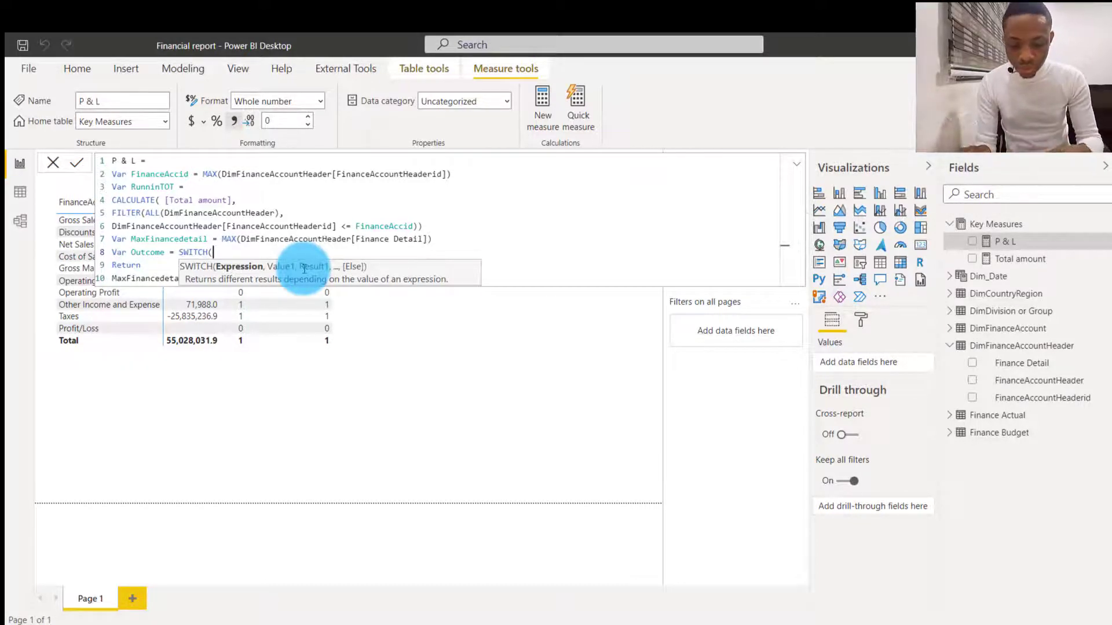
pyautogui.write('tru')
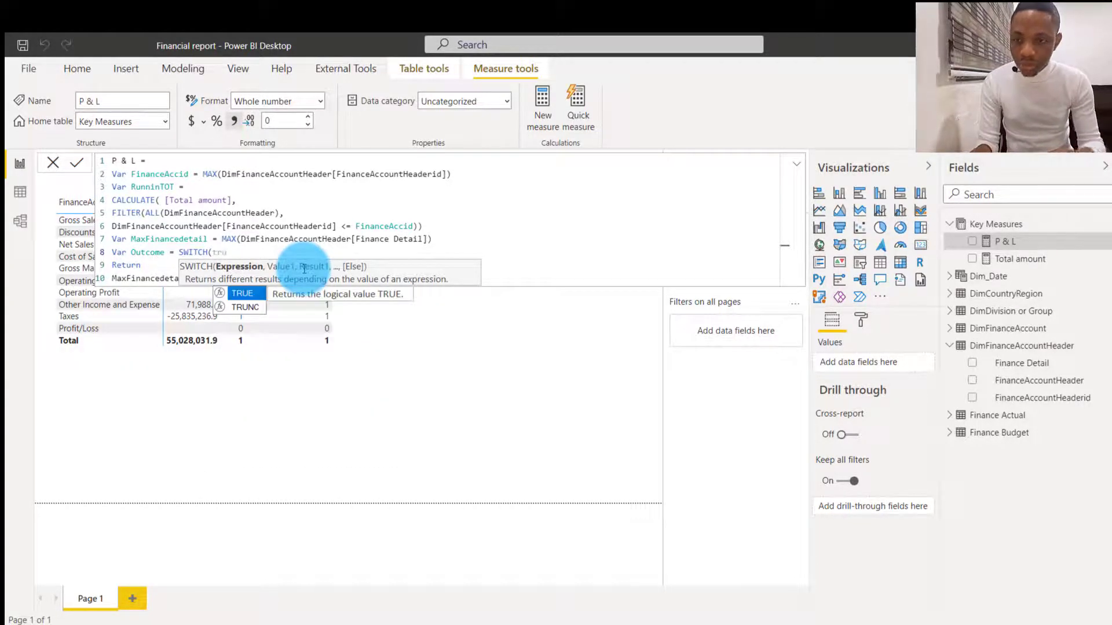
pyautogui.press('Tab')
pyautogui.write(')')
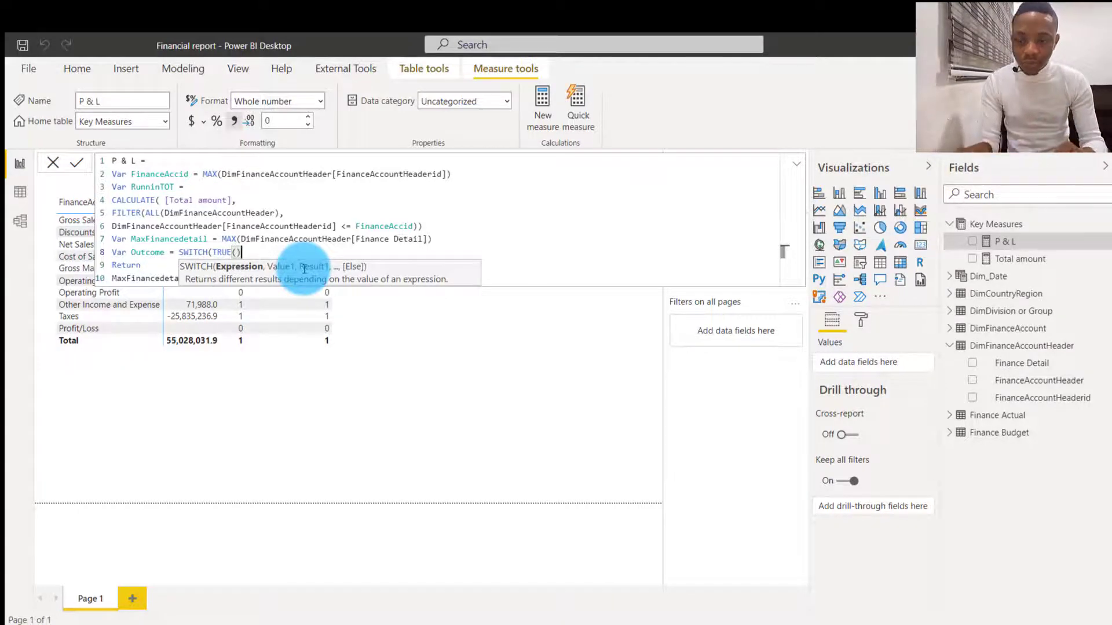
pyautogui.write(',')
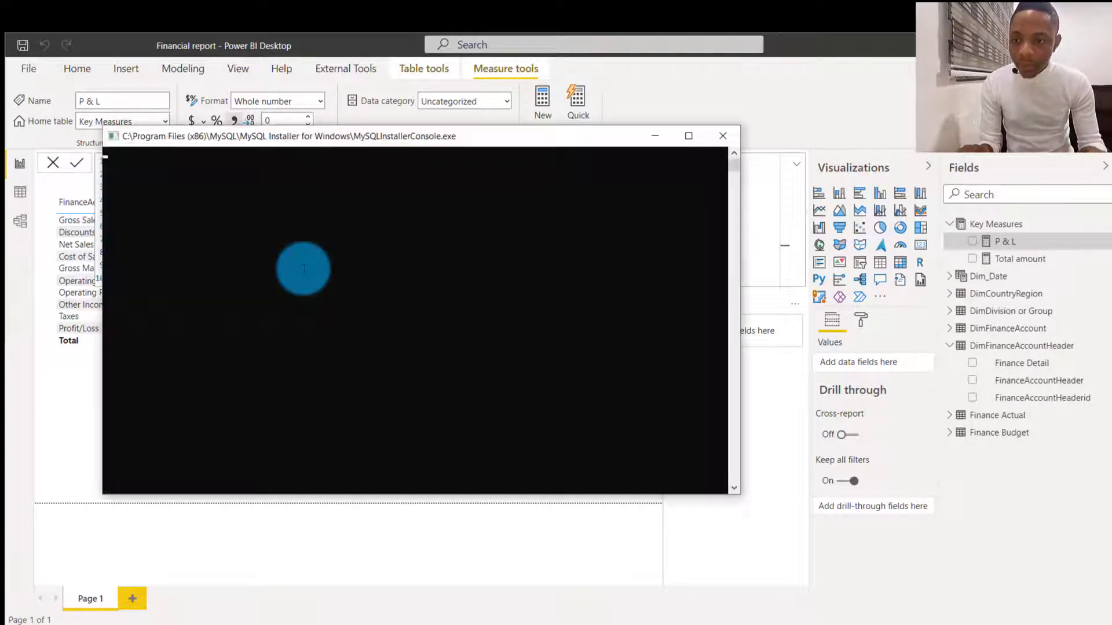
pyautogui.click(656, 132)
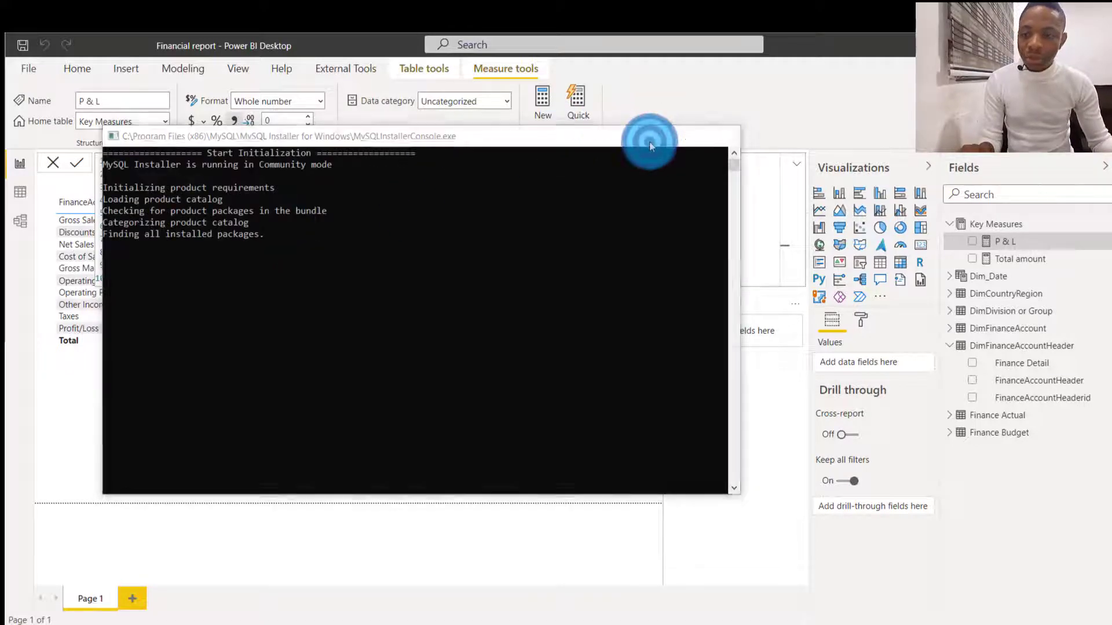
pyautogui.click(261, 254)
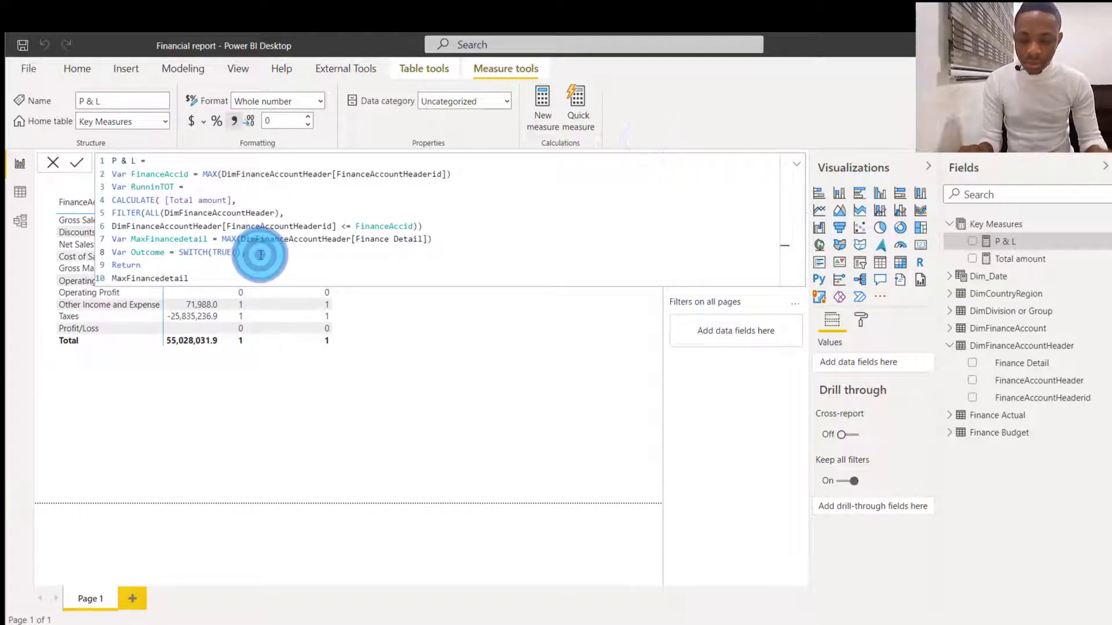
# On a new line of the SWITCH function, add the condition MaxFinancedetail = 1 with [Total amount] as its result
pyautogui.press('Return')
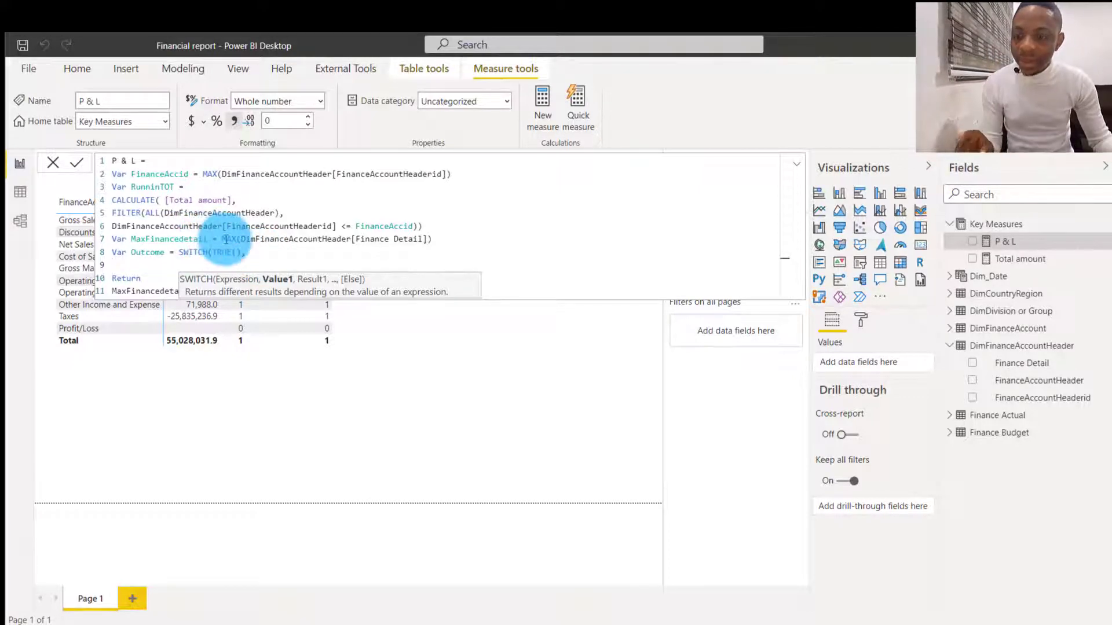
pyautogui.moveTo(204, 241); pyautogui.dragTo(130, 242)
pyautogui.hotkey('ctrl', 'c')
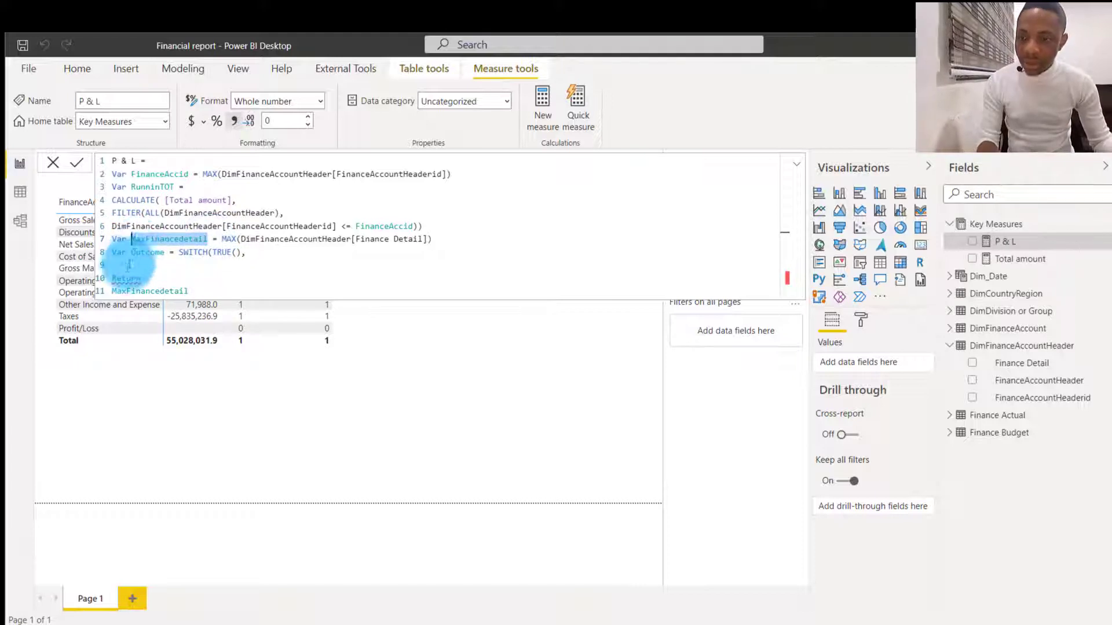
pyautogui.click(127, 267)
pyautogui.hotkey('ctrl', 'v')
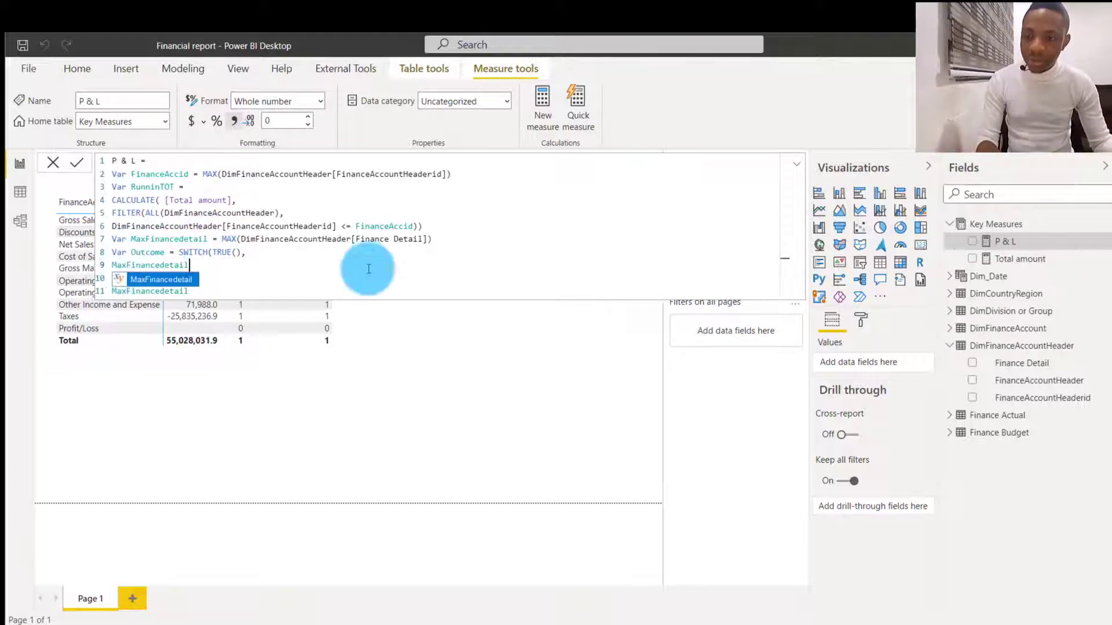
pyautogui.write('=')
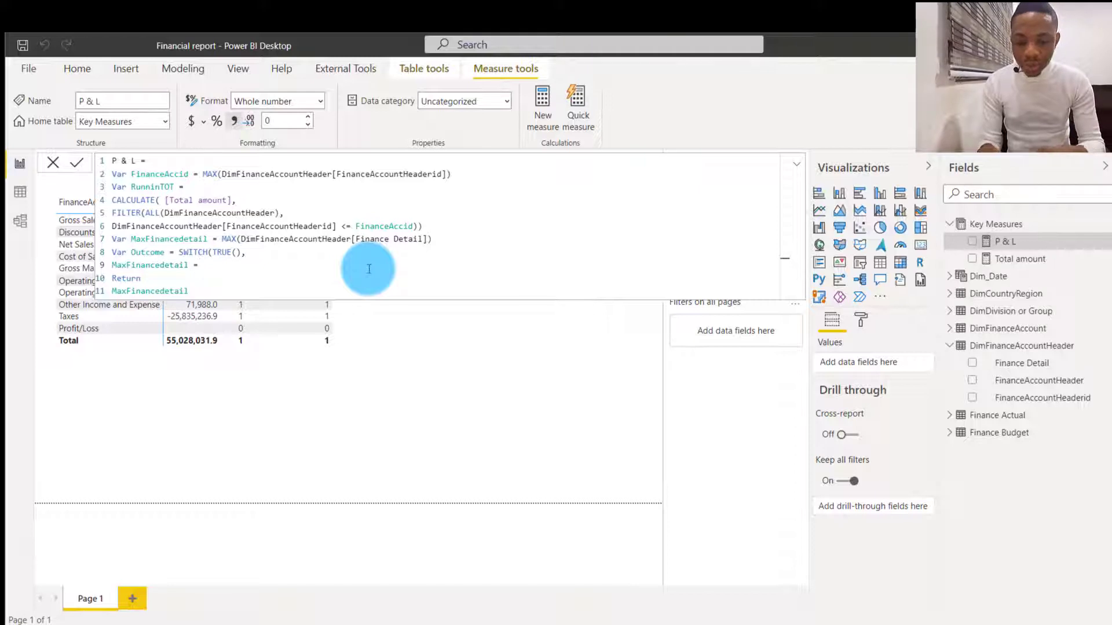
pyautogui.write(' 1,')
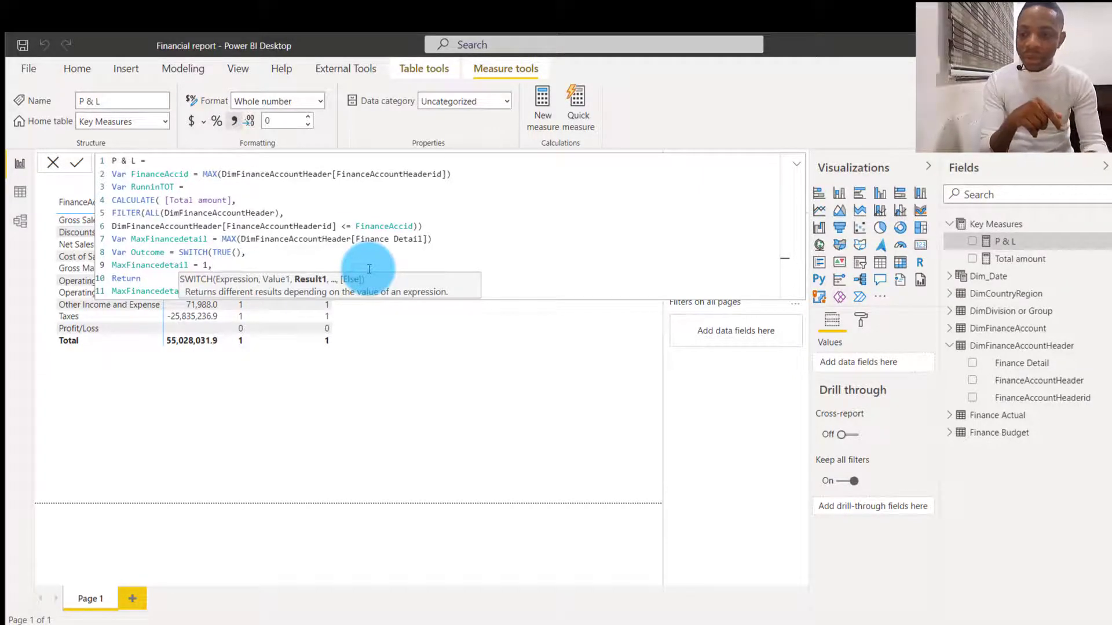
pyautogui.press('Tab')
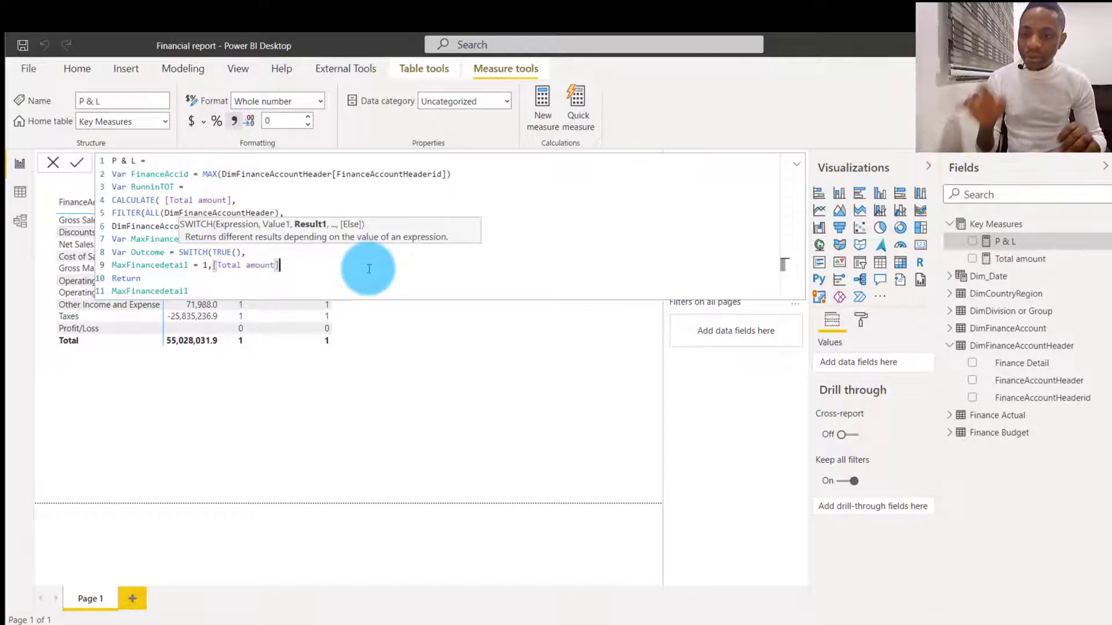
pyautogui.click(289, 265)
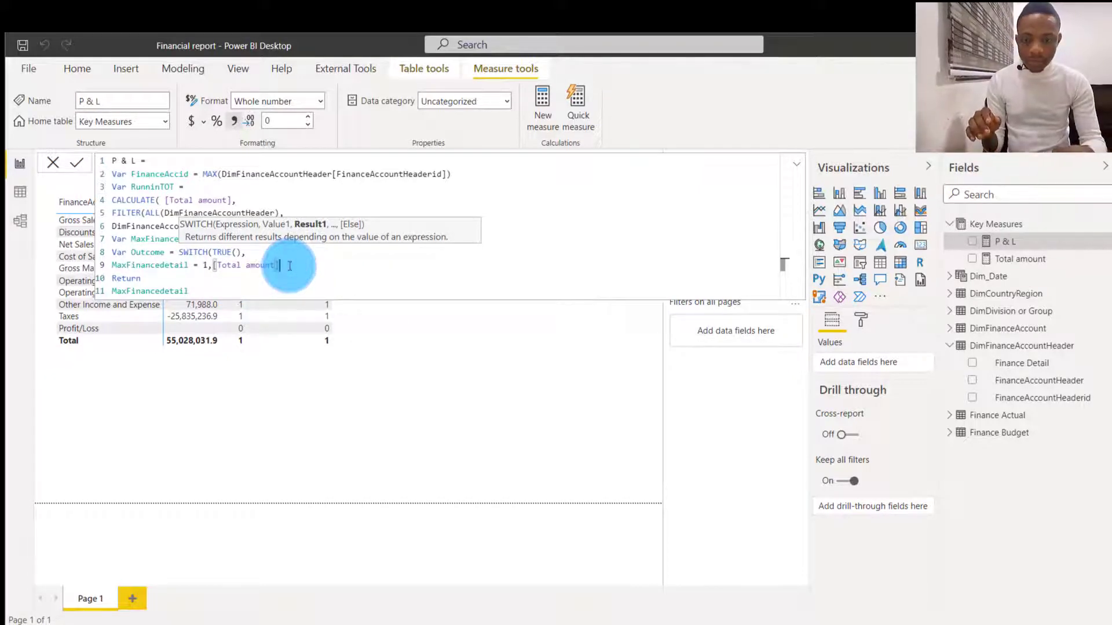
pyautogui.write(',')
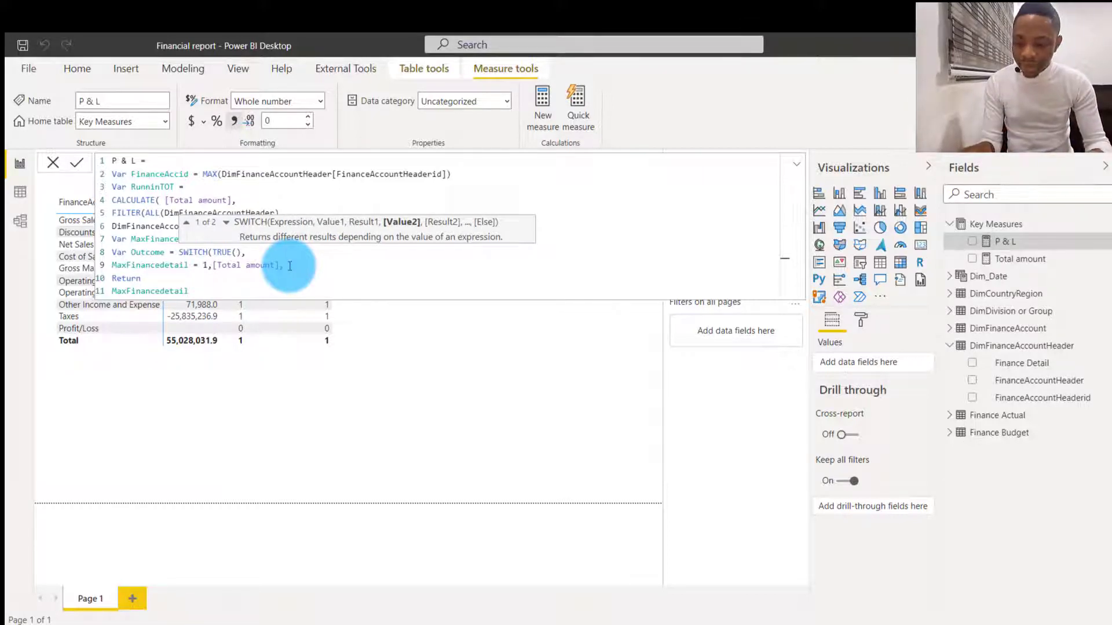
# Add MaxFinancedetail = 0 as the SWITCH function's second condition on a new line
pyautogui.press('Return')
pyautogui.write('MaxFinancedetail ')
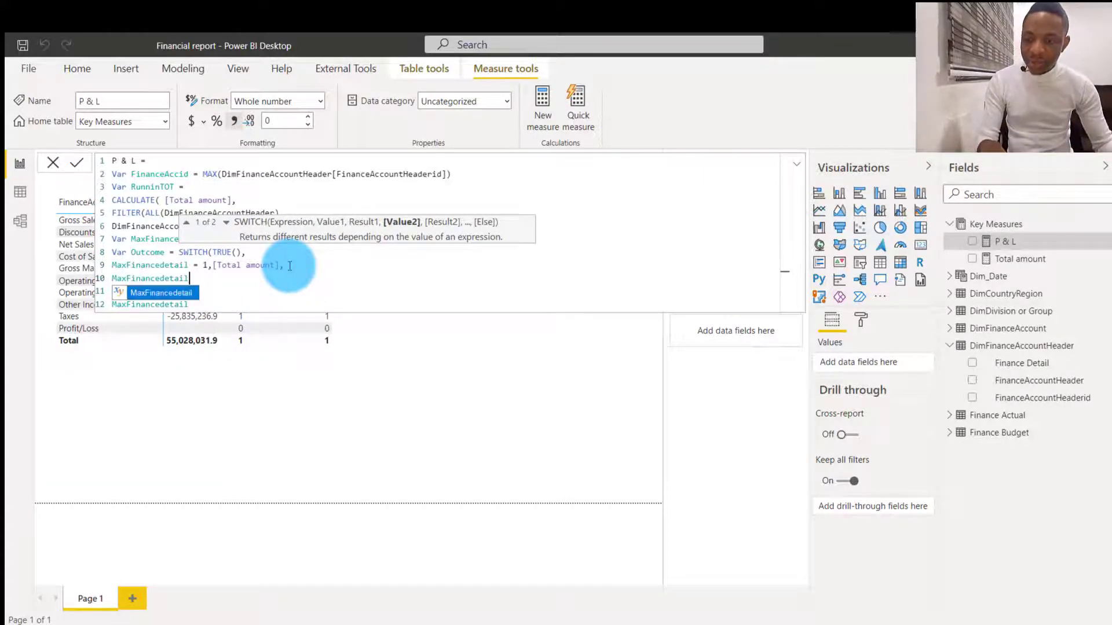
pyautogui.write('= ')
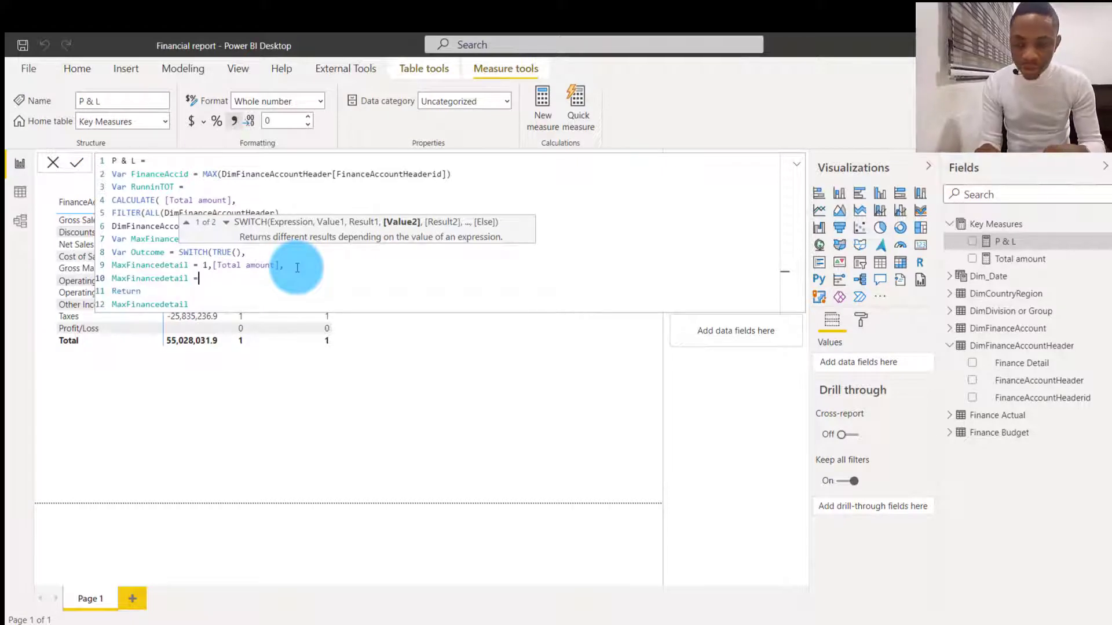
pyautogui.write('o')
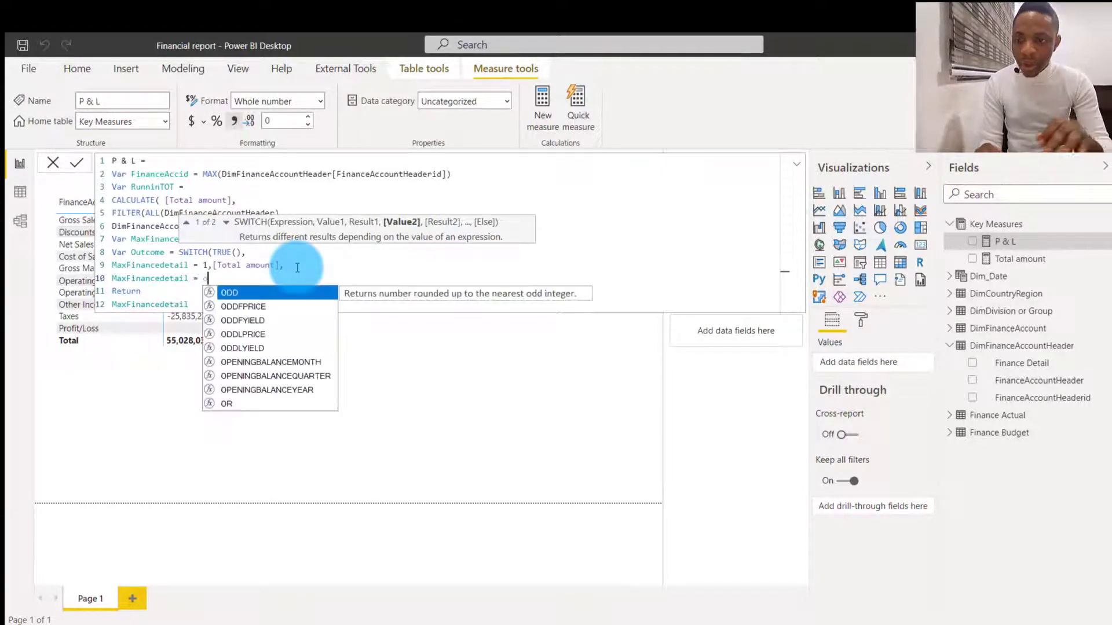
pyautogui.press('BackSpace')
pyautogui.write('0')
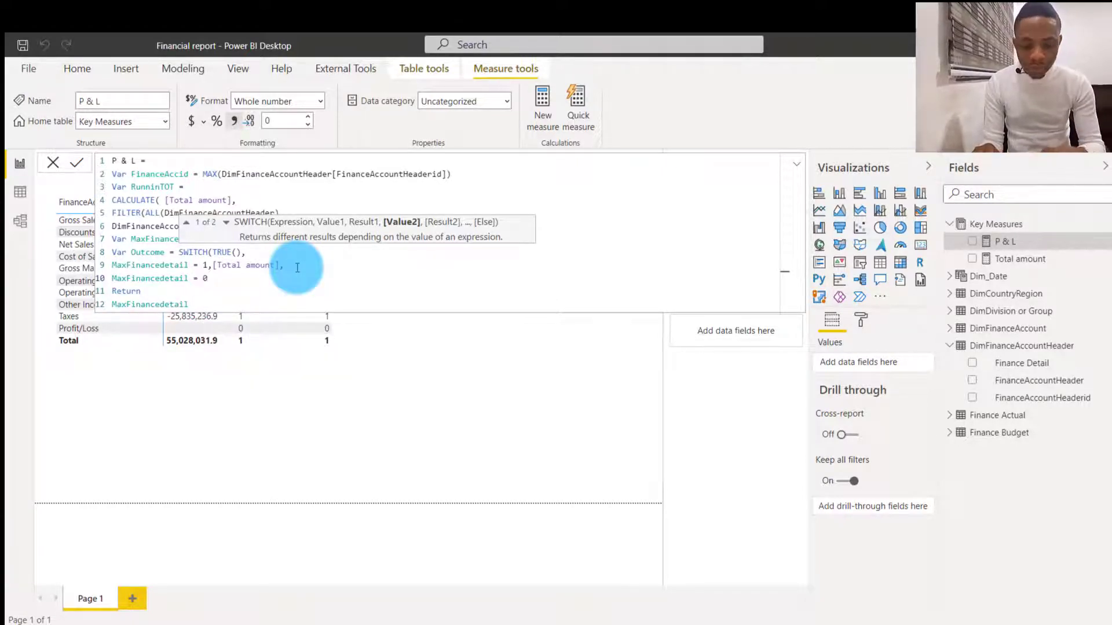
pyautogui.write(',')
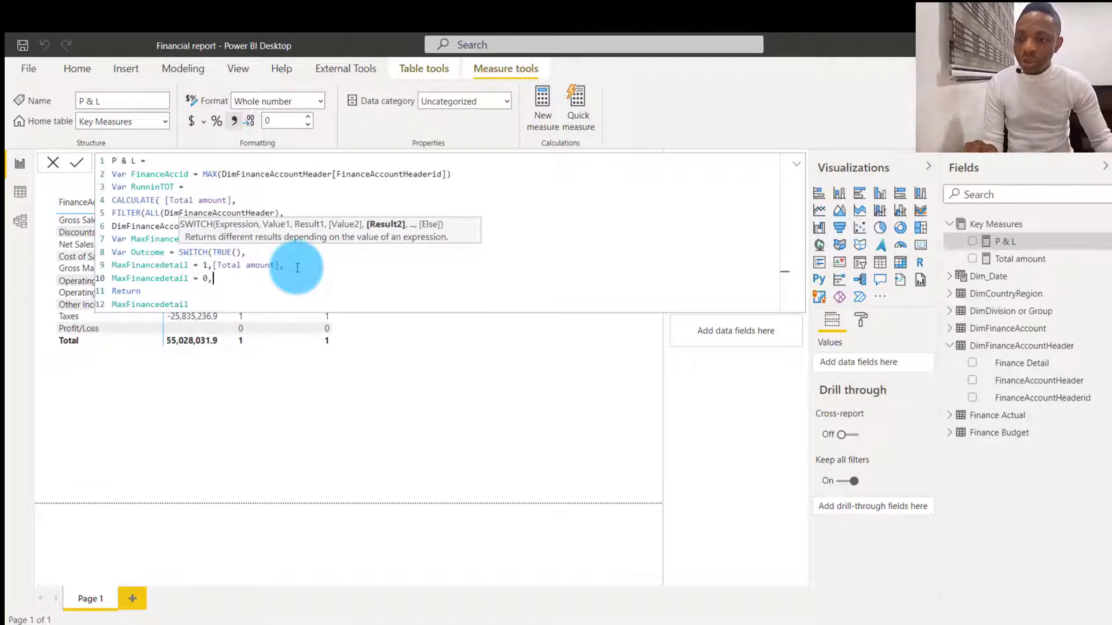
# Copy the RunninTOT variable name in as the result for the MaxFinancedetail = 0 condition
pyautogui.click(175, 186)
pyautogui.moveTo(174, 187); pyautogui.dragTo(132, 186)
pyautogui.hotkey('ctrl', 'c')
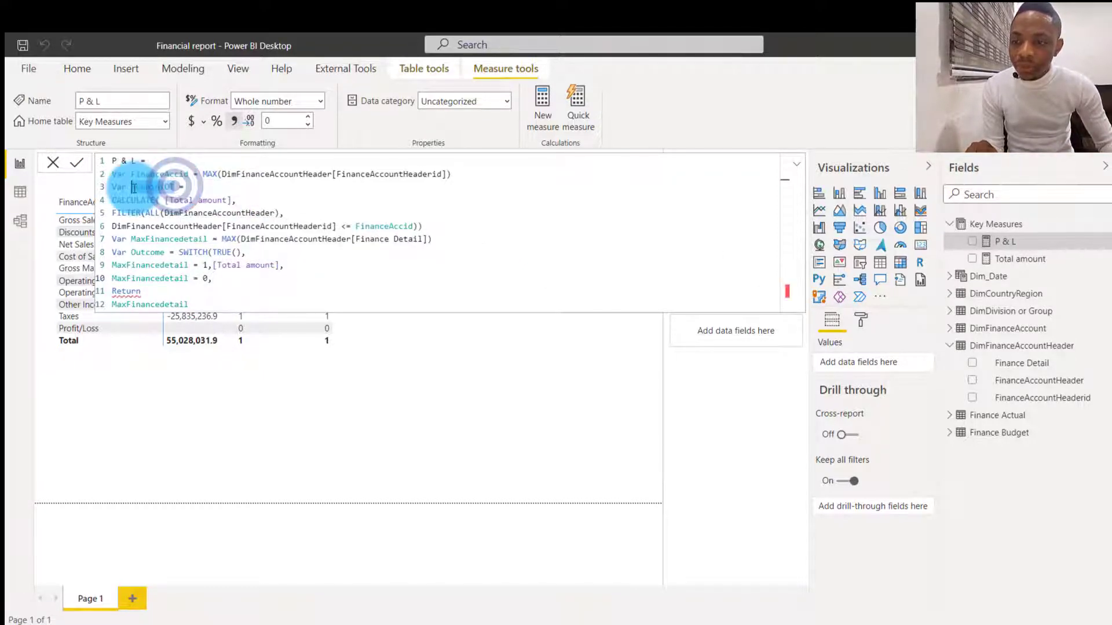
pyautogui.click(210, 281)
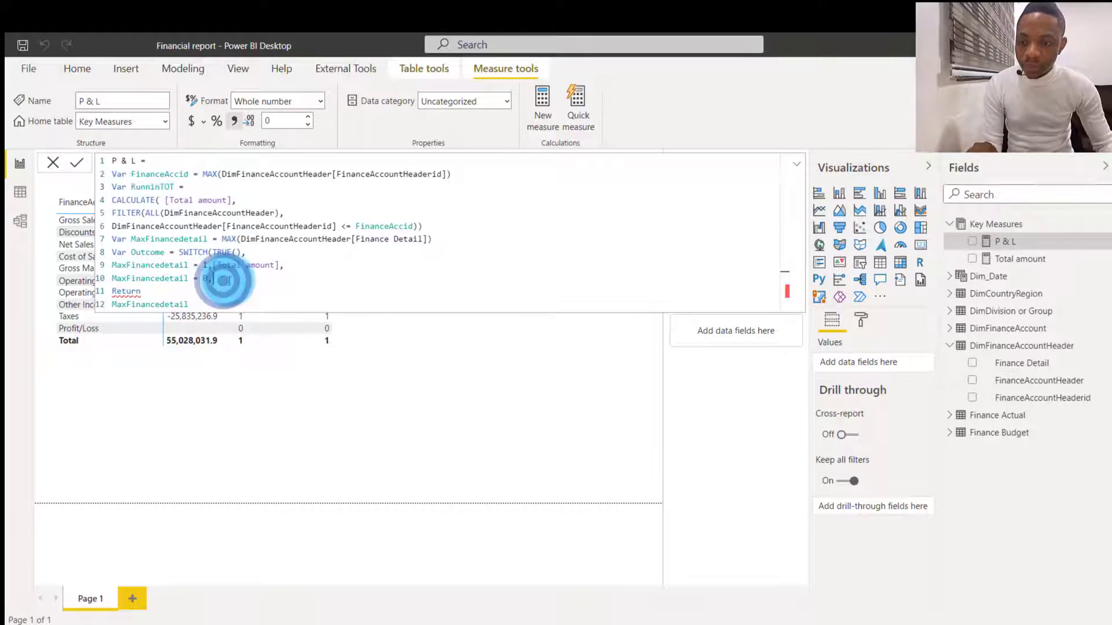
pyautogui.hotkey('ctrl', 'v')
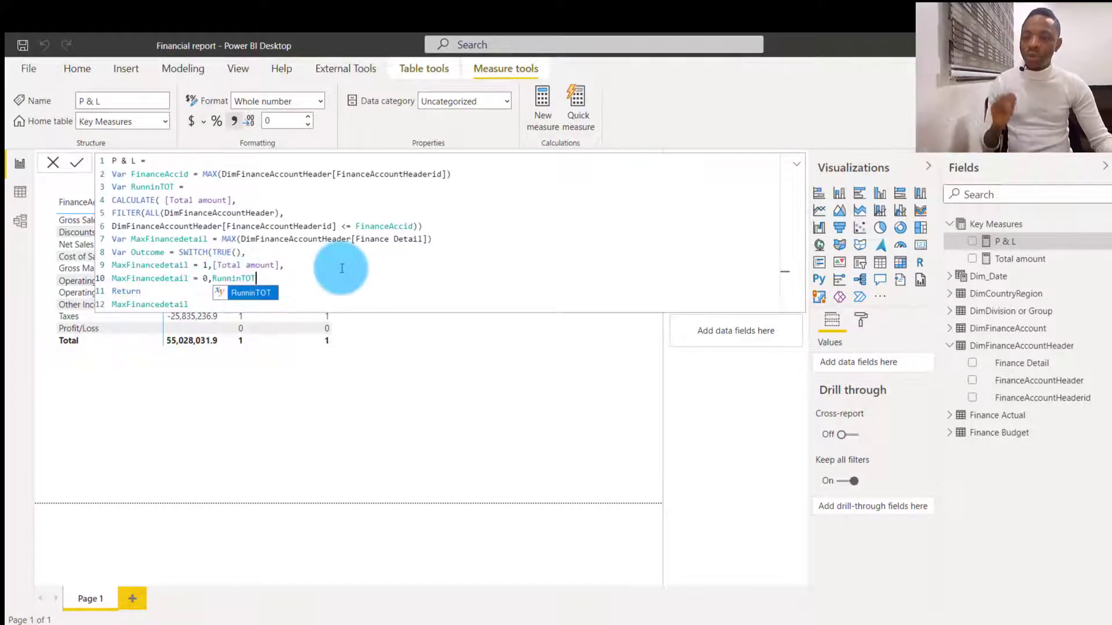
# Add BLANK() as the SWITCH function's else result after RunninTOT and close the function's parenthesis
pyautogui.click(343, 273)
pyautogui.click(175, 292)
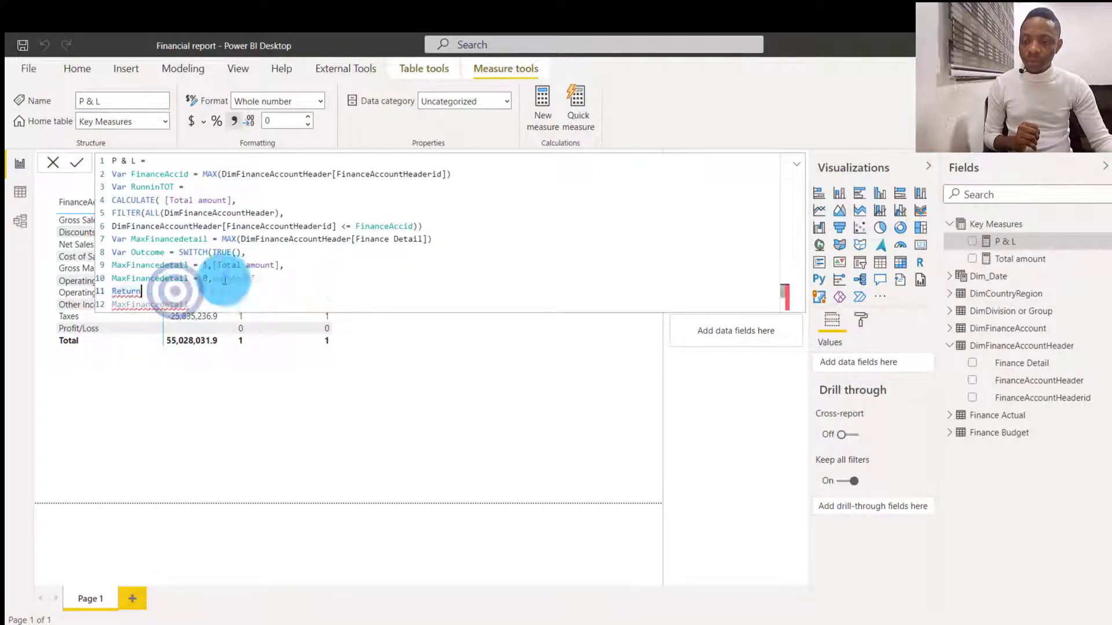
pyautogui.click(277, 277)
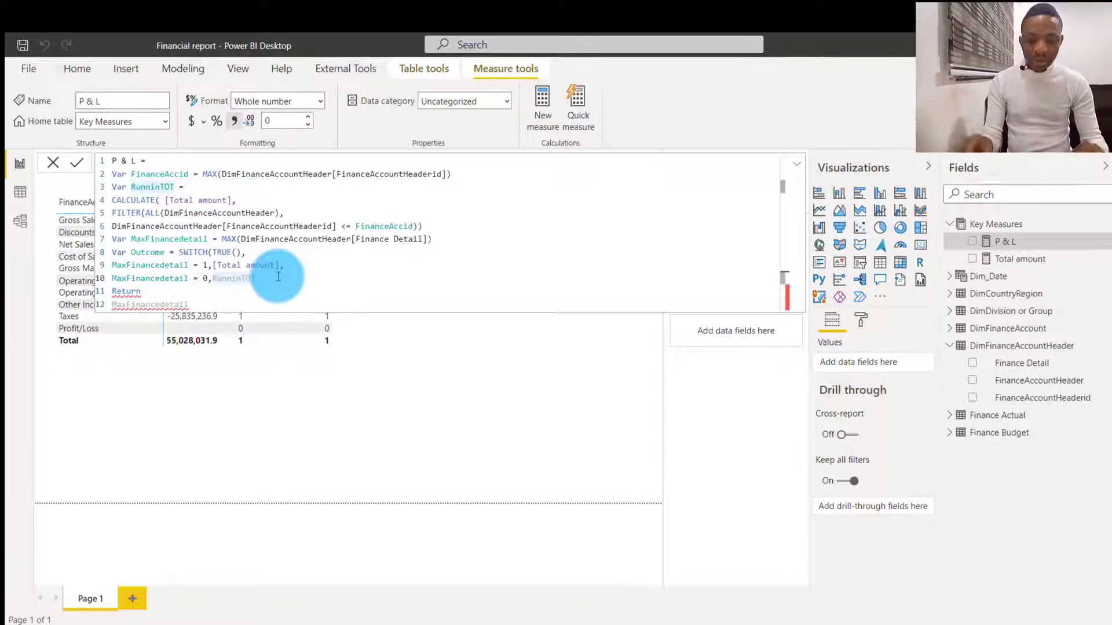
pyautogui.write(',')
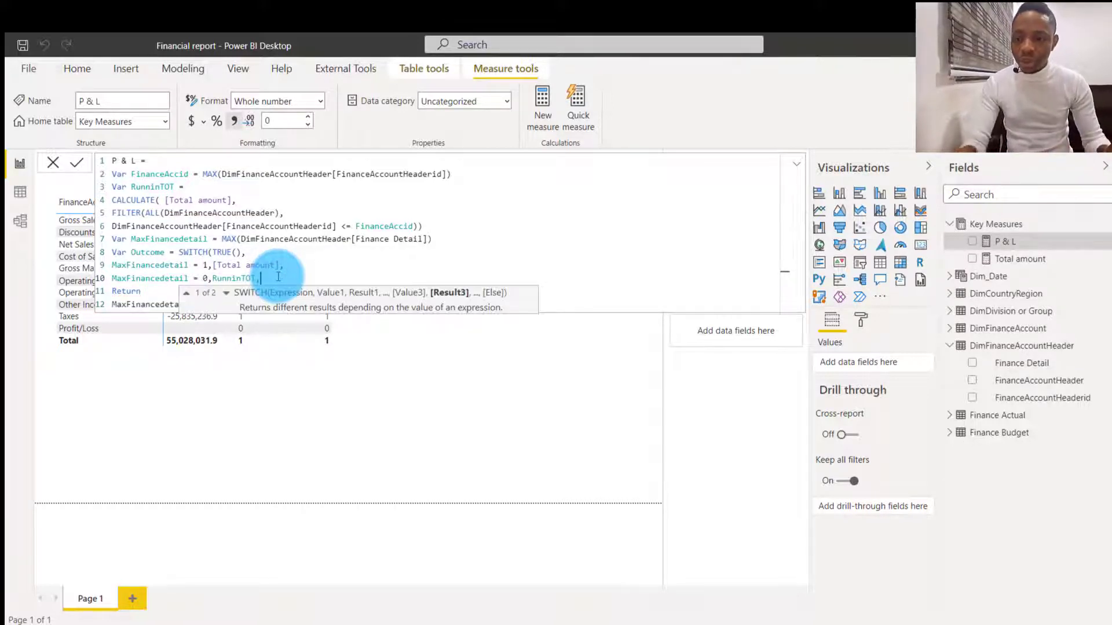
pyautogui.write('blank')
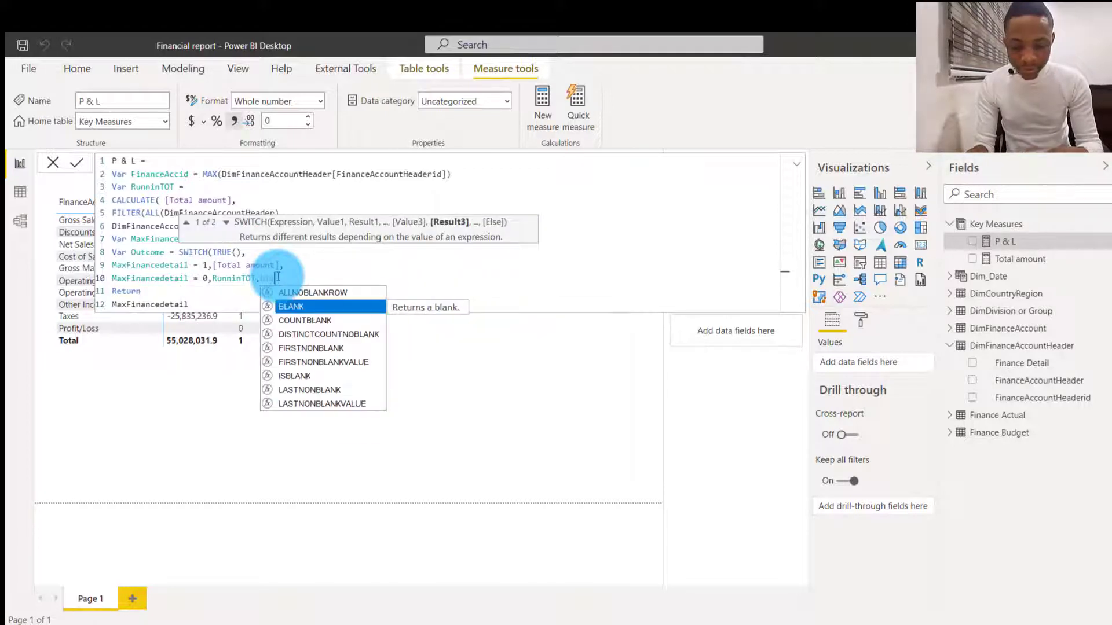
pyautogui.press('Tab')
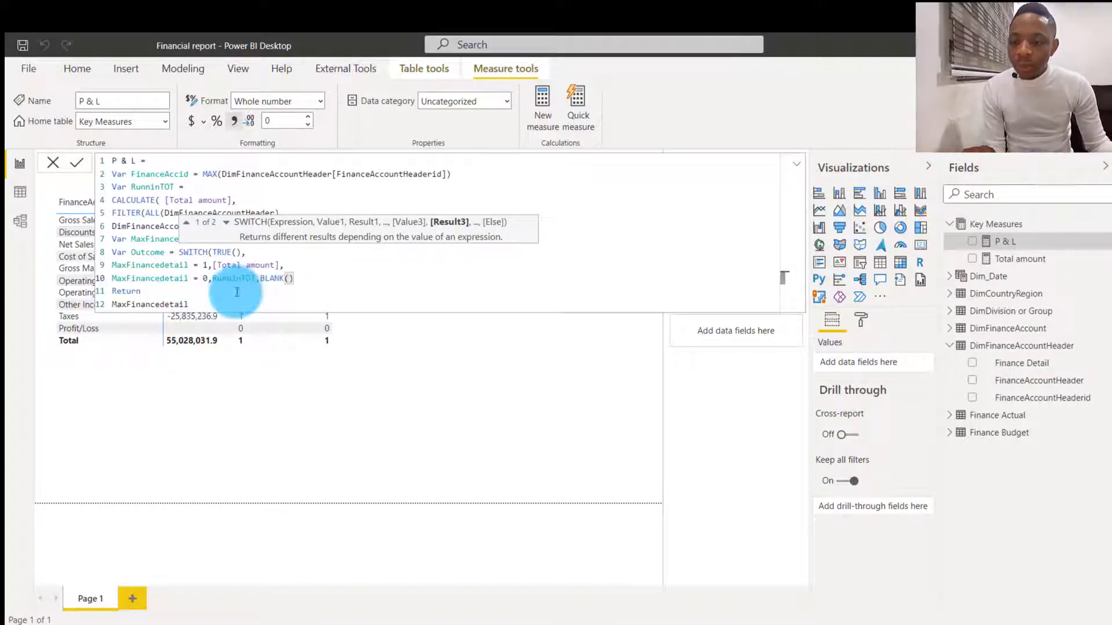
pyautogui.click(328, 281)
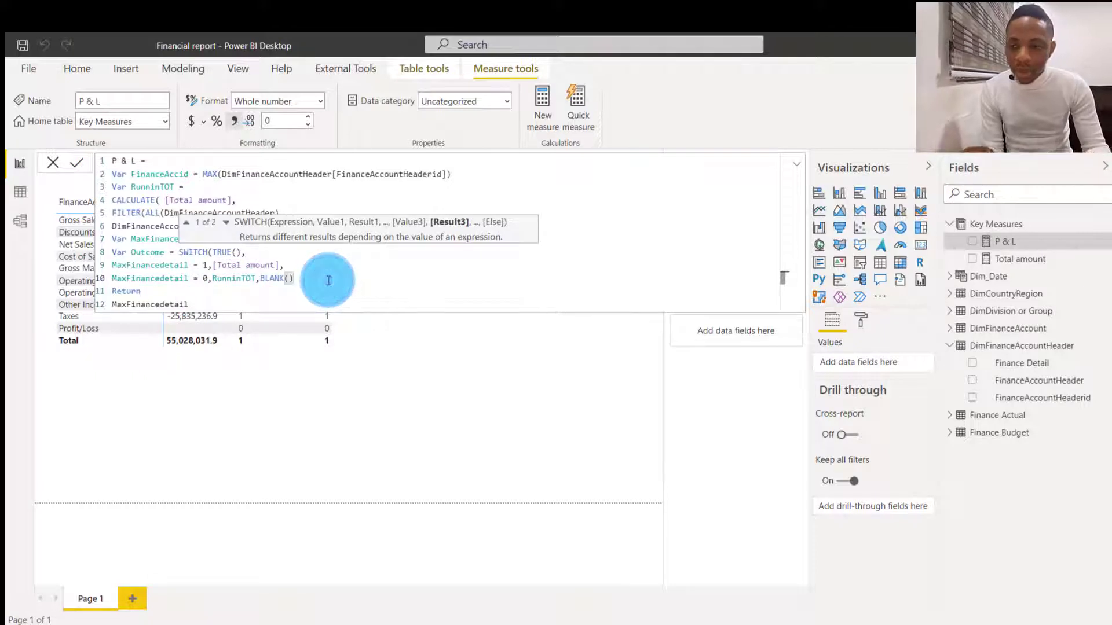
pyautogui.write(')')
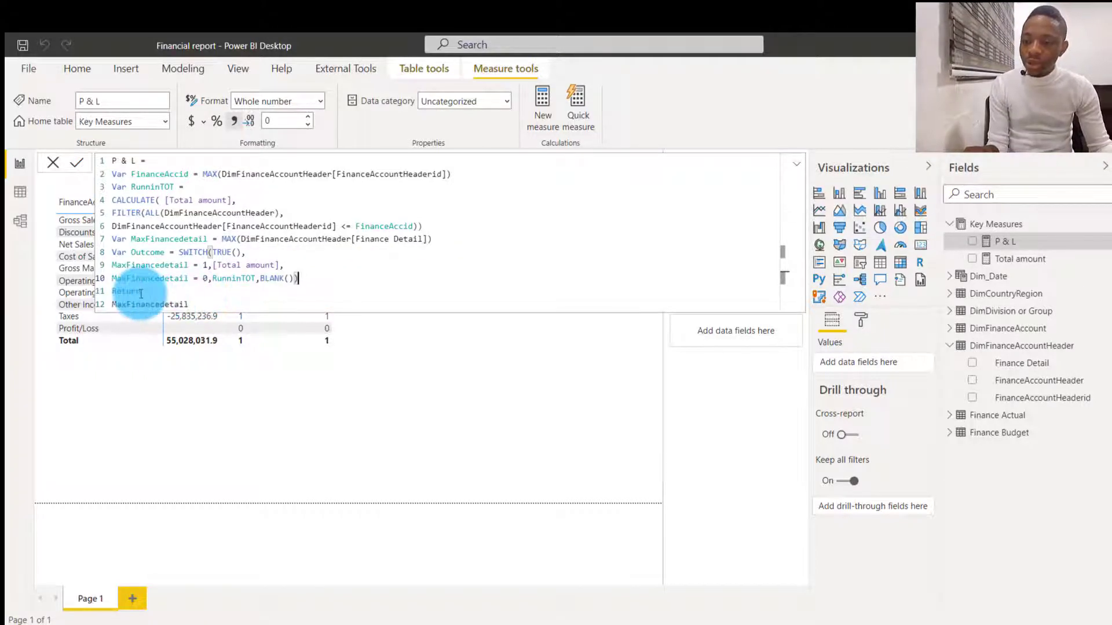
# Replace MaxFinancedetail with Outcome as the variable returned by the P & L measure, and commit the formula
pyautogui.moveTo(191, 304); pyautogui.dragTo(114, 313)
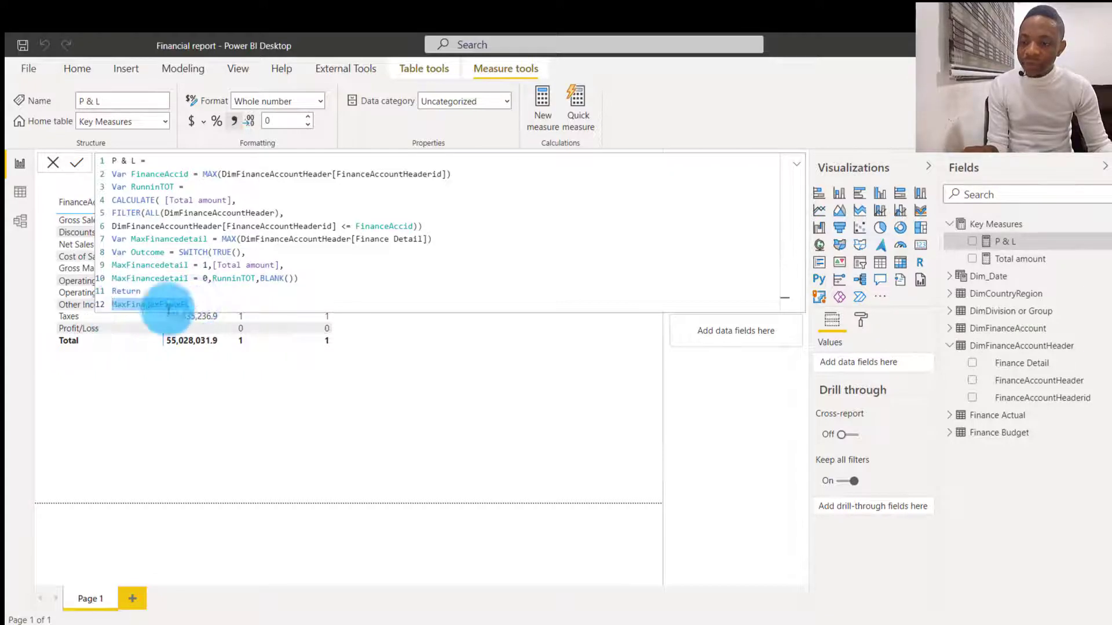
pyautogui.write('out')
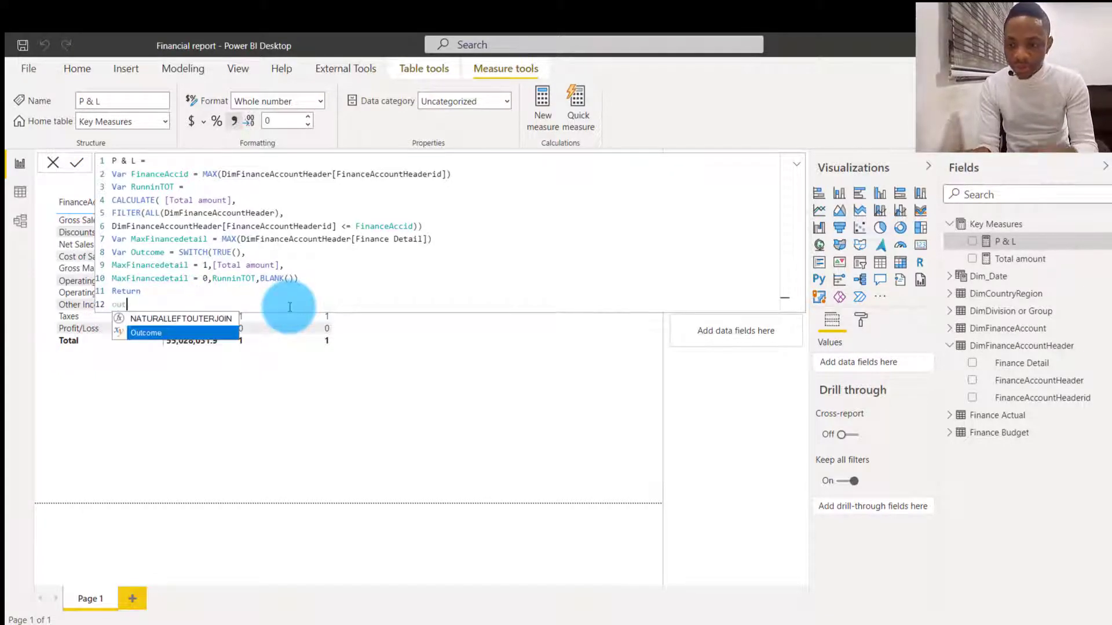
pyautogui.press('Tab')
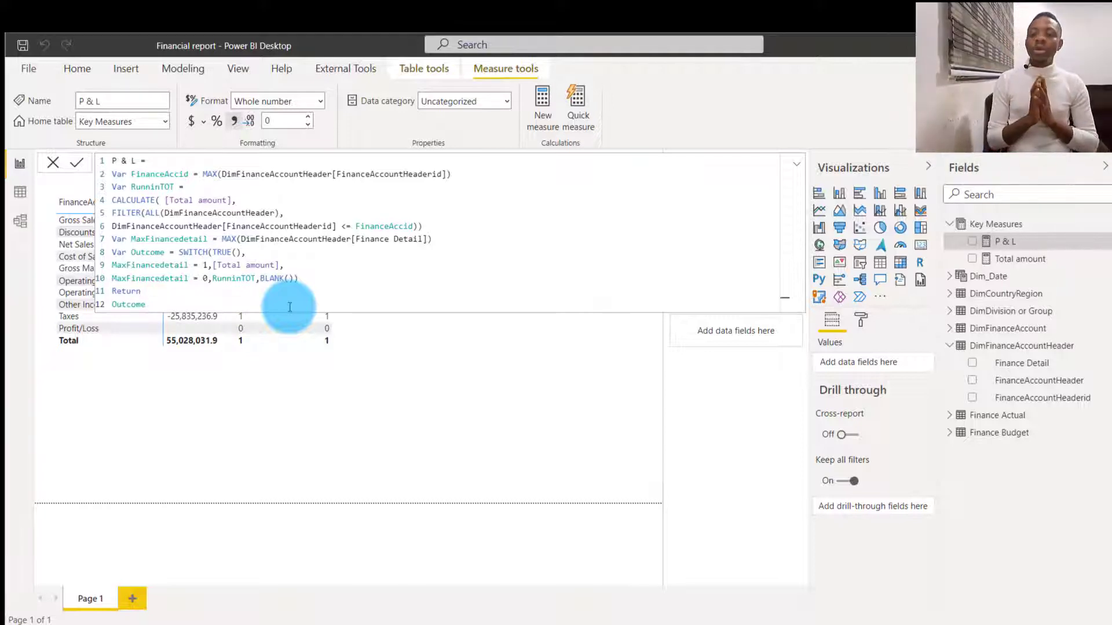
pyautogui.press('Return')
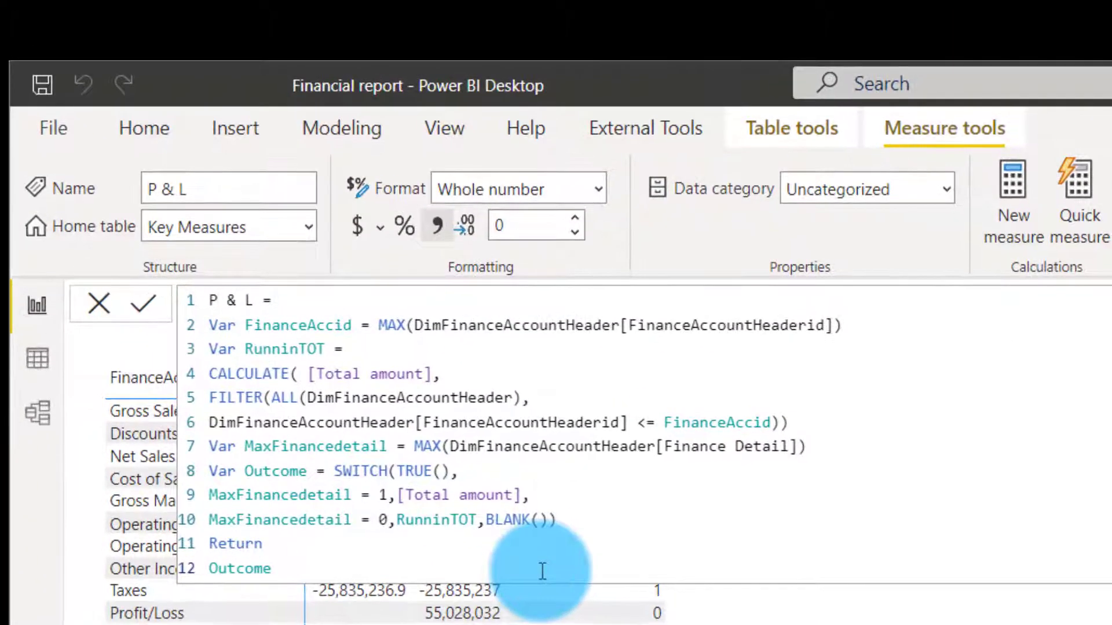
pyautogui.click(130, 304)
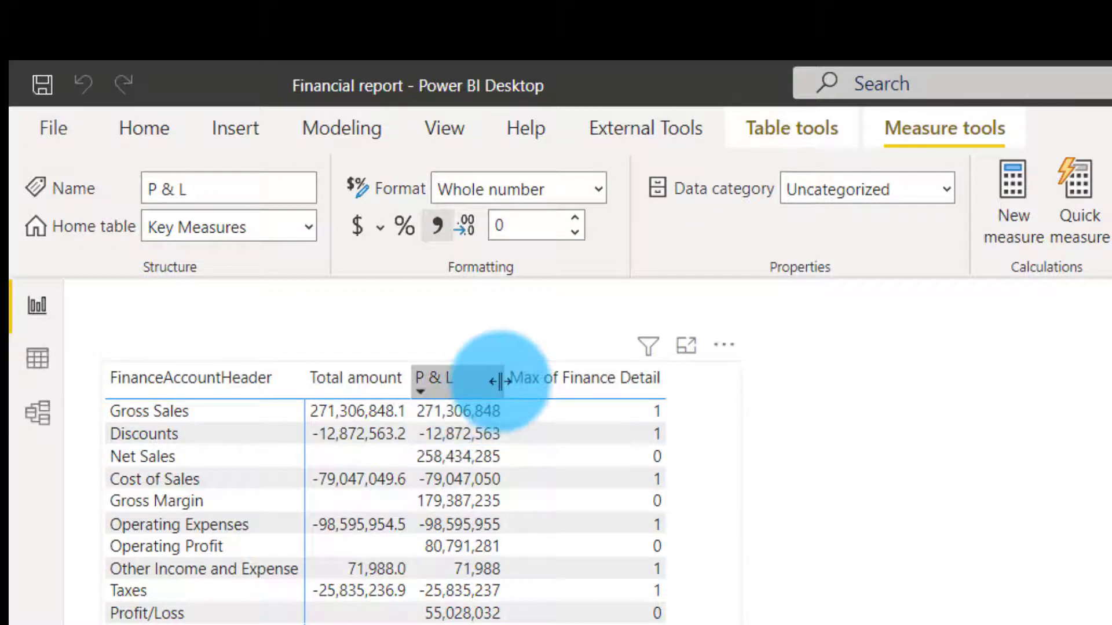
# Widen the matrix's P & L column and remove Max of Finance Detail from the matrix values
pyautogui.moveTo(502, 392); pyautogui.dragTo(550, 392)
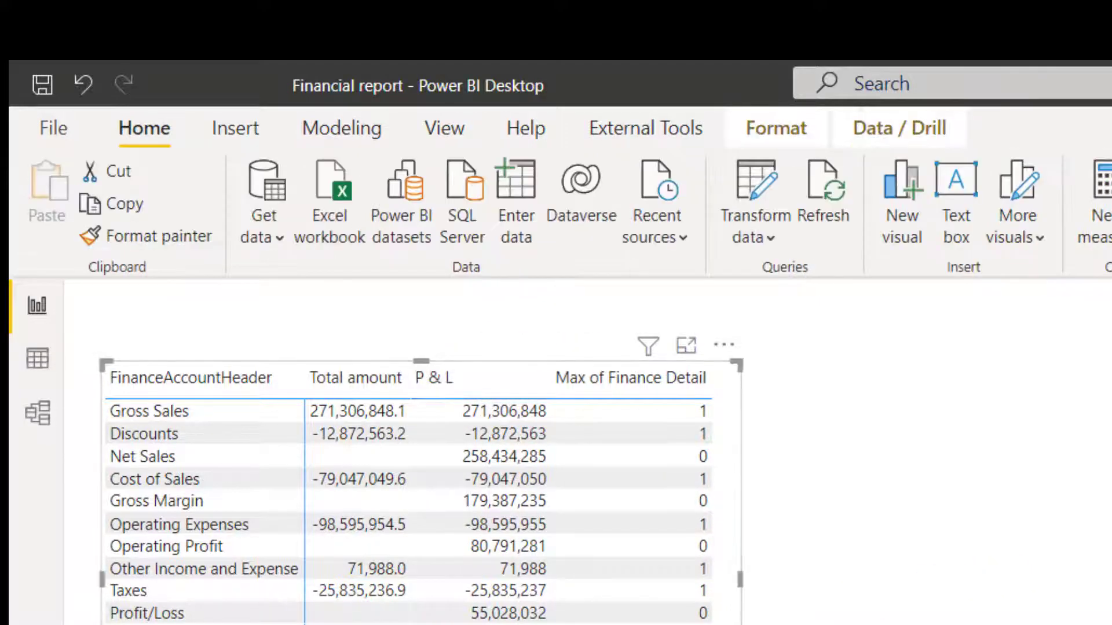
pyautogui.click(945, 502)
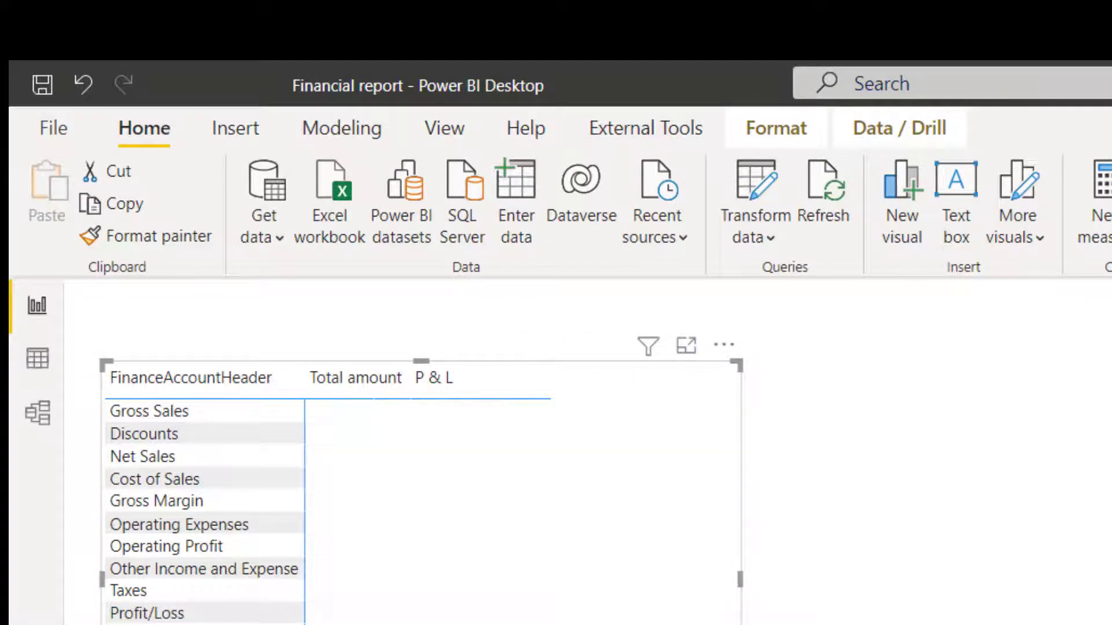
pyautogui.click(470, 435)
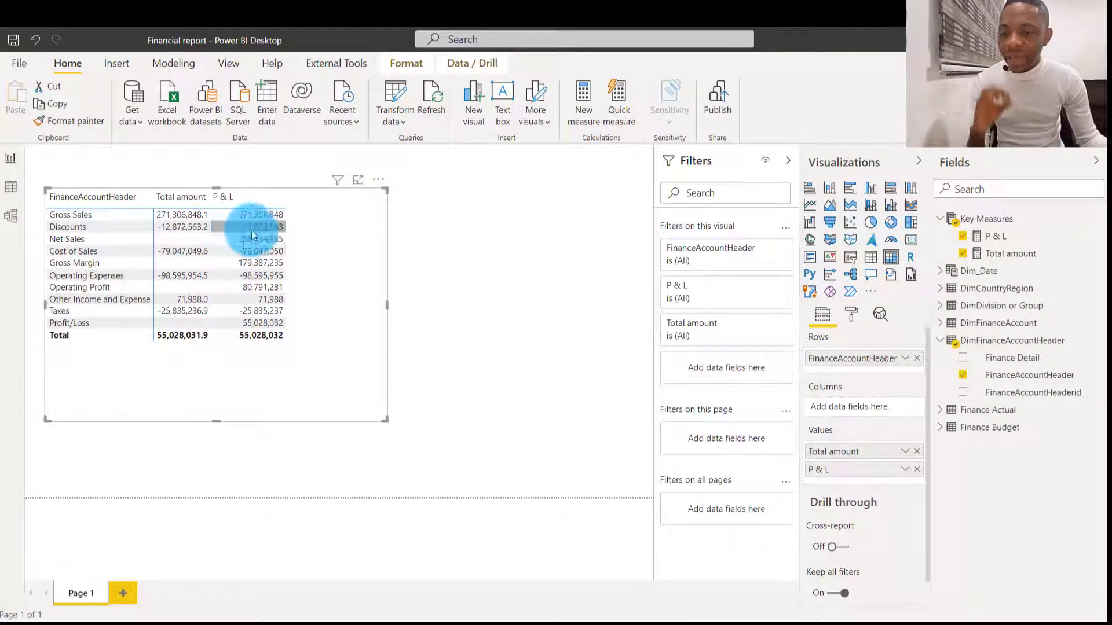
pyautogui.moveTo(169, 227); pyautogui.dragTo(179, 217)
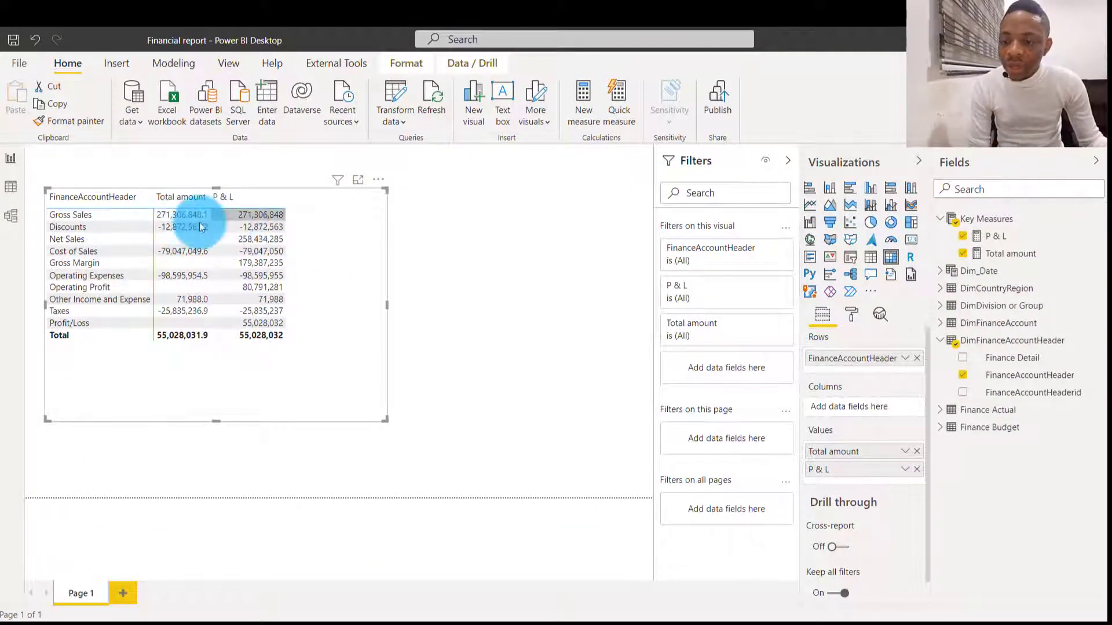
pyautogui.click(250, 227)
pyautogui.click(196, 264)
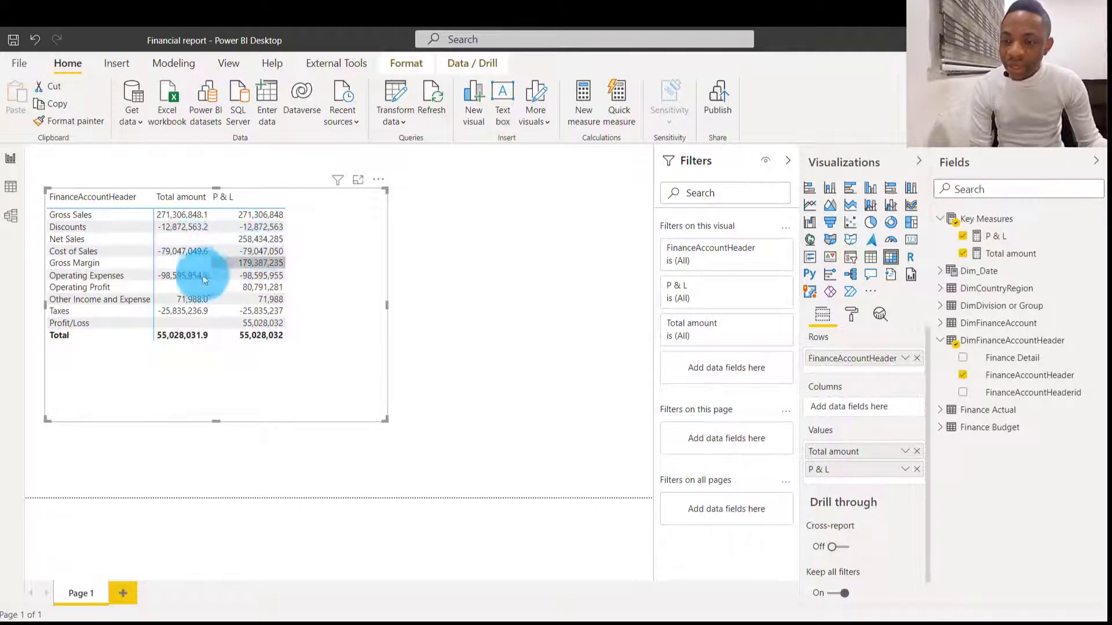
# Remove Total amount from the matrix values and shift the matrix slightly to the right on the page
pyautogui.click(917, 454)
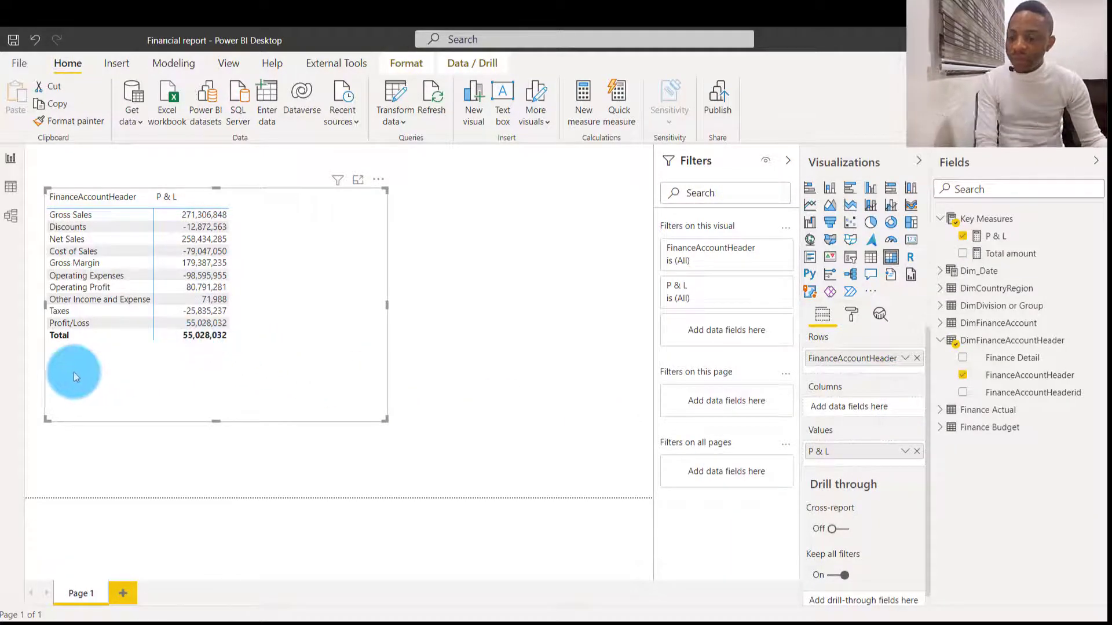
pyautogui.click(203, 334)
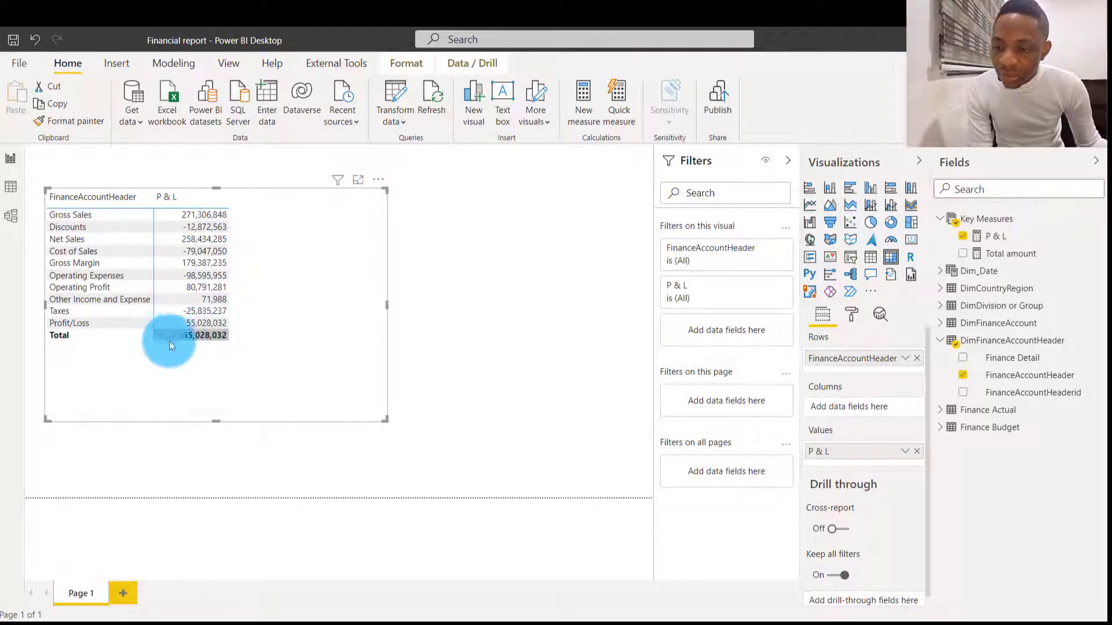
pyautogui.moveTo(336, 367); pyautogui.dragTo(339, 369)
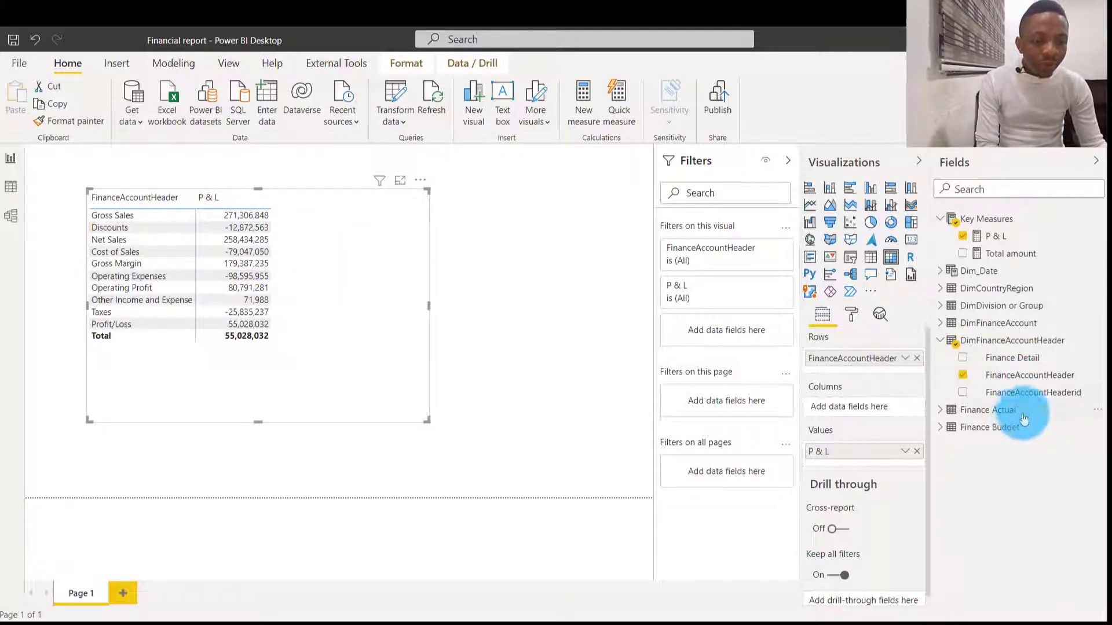
# Add FinanceAccountSubheader from the DimFinanceAccount table to the matrix rows beneath FinanceAccountHeader
pyautogui.click(940, 343)
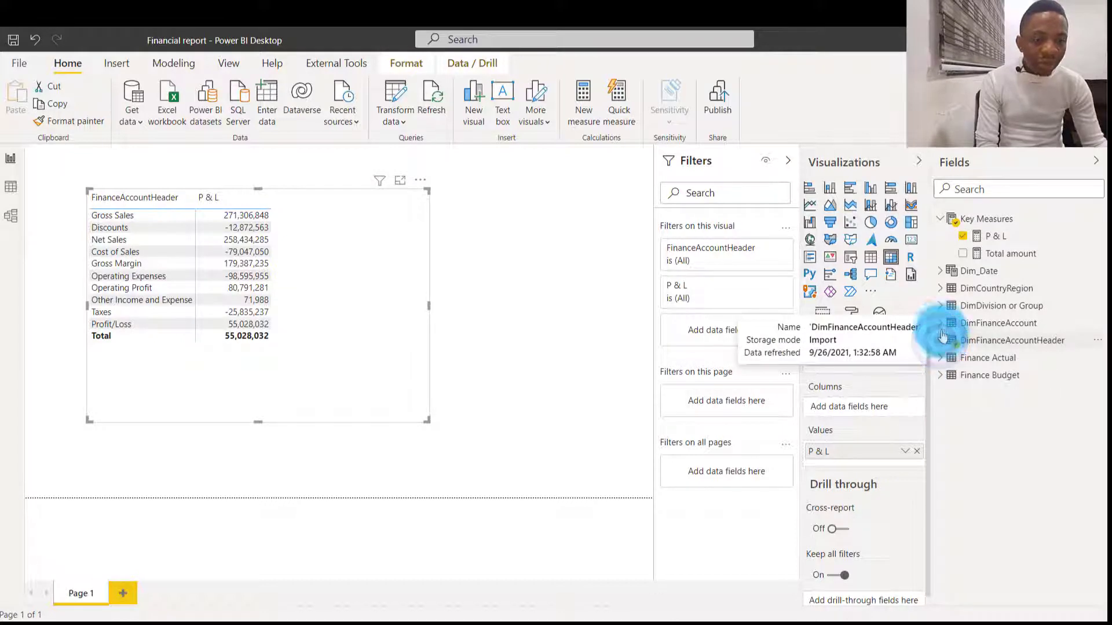
pyautogui.click(940, 323)
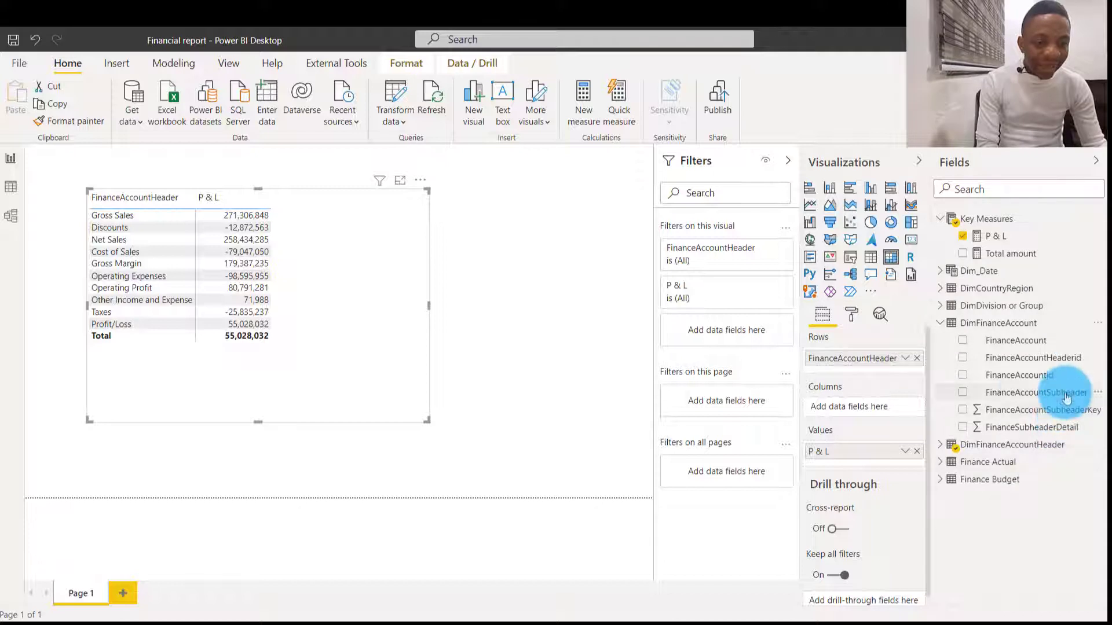
pyautogui.moveTo(1065, 391); pyautogui.dragTo(909, 363)
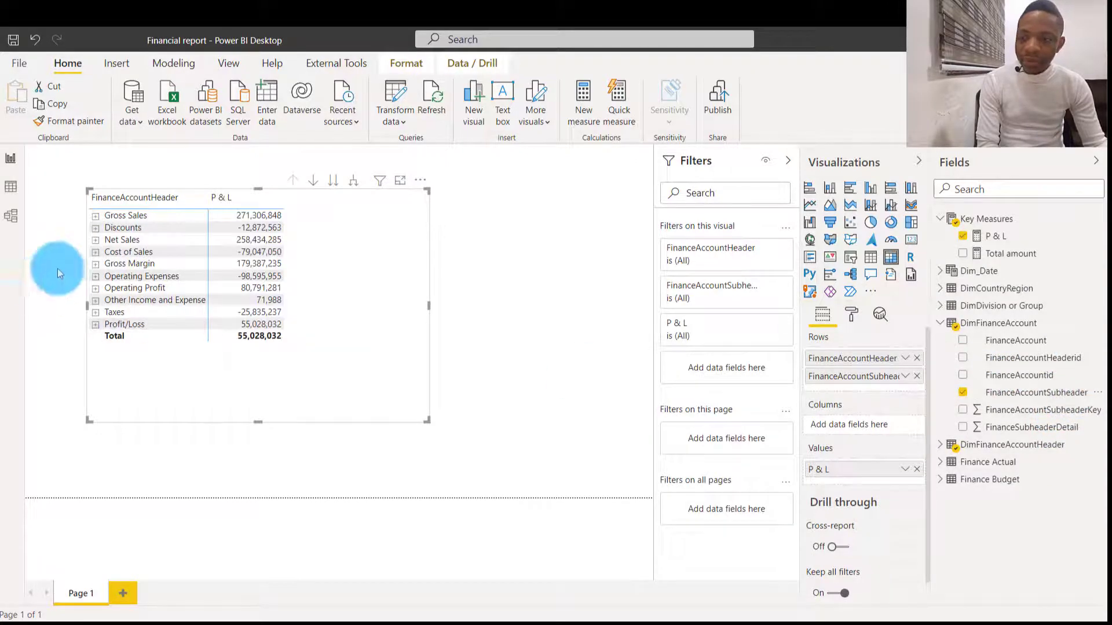
# Expand the Gross Sales, Discounts and Net Sales rows to their subheaders and enlarge the matrix to fit them
pyautogui.click(95, 220)
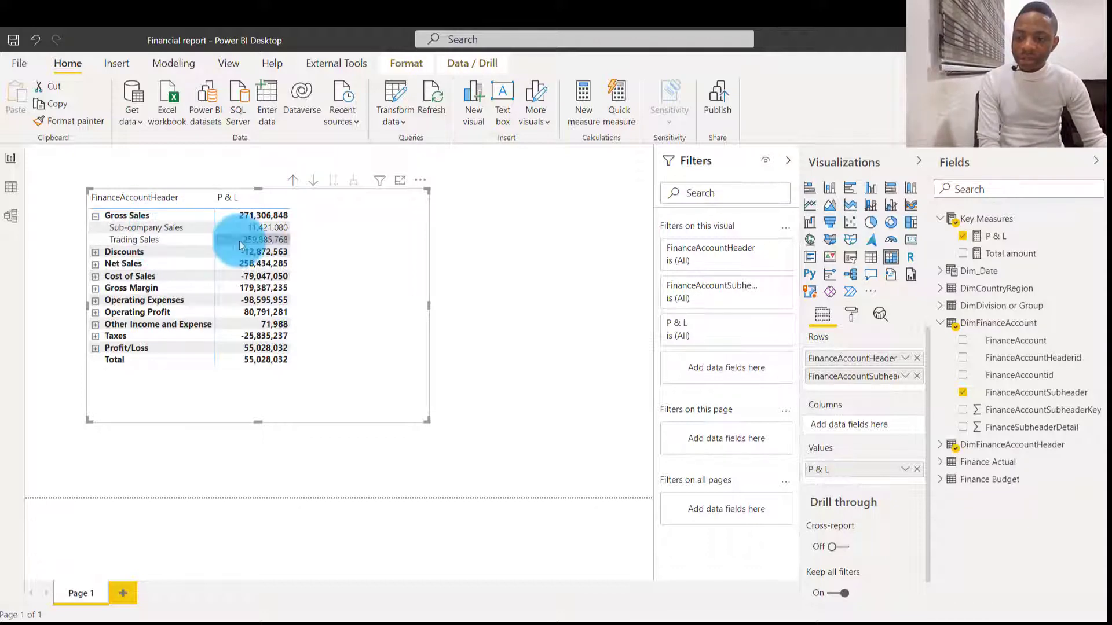
pyautogui.click(95, 253)
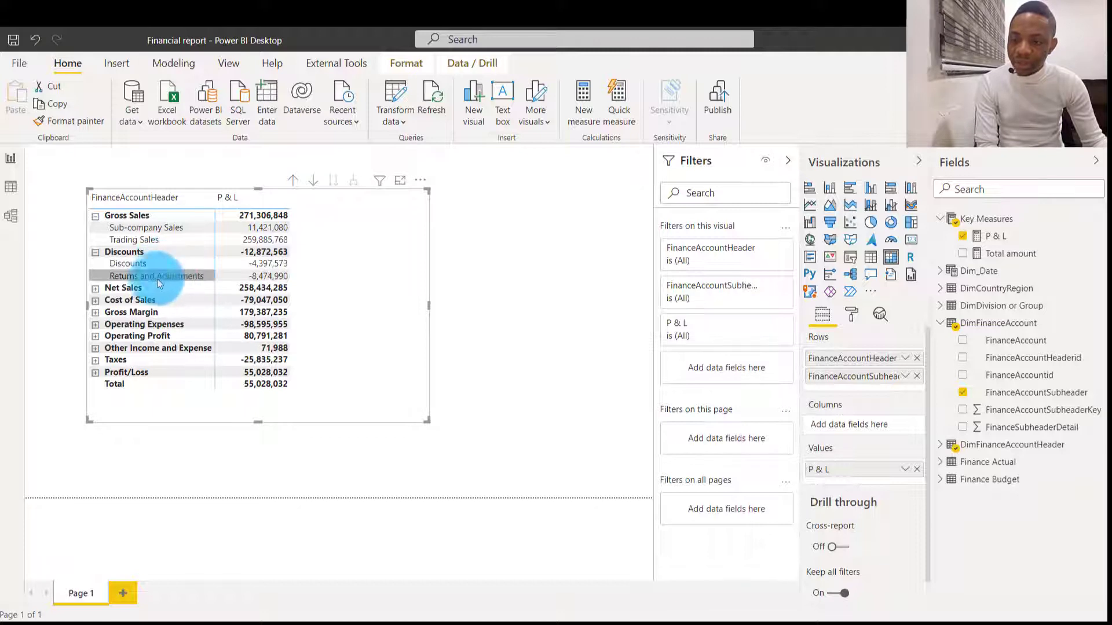
pyautogui.click(95, 289)
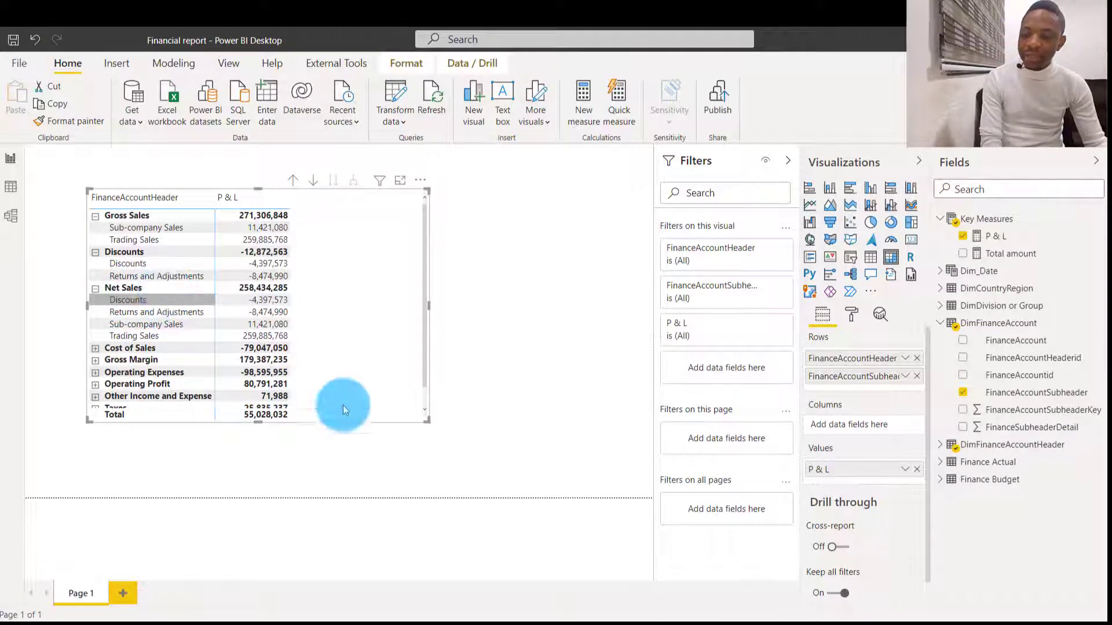
pyautogui.moveTo(426, 421); pyautogui.dragTo(443, 464)
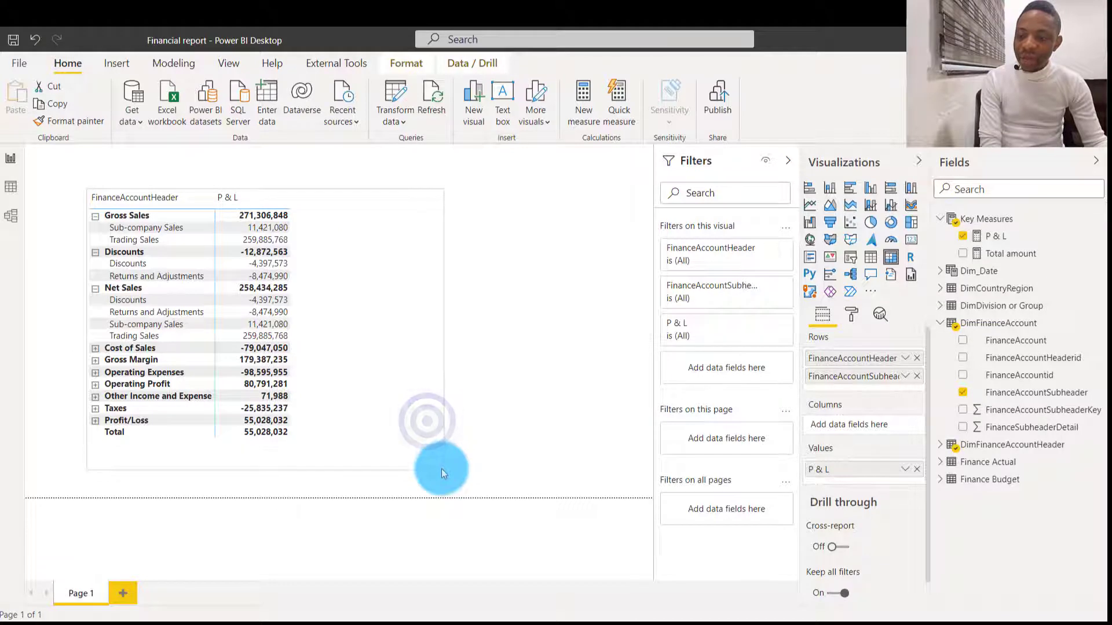